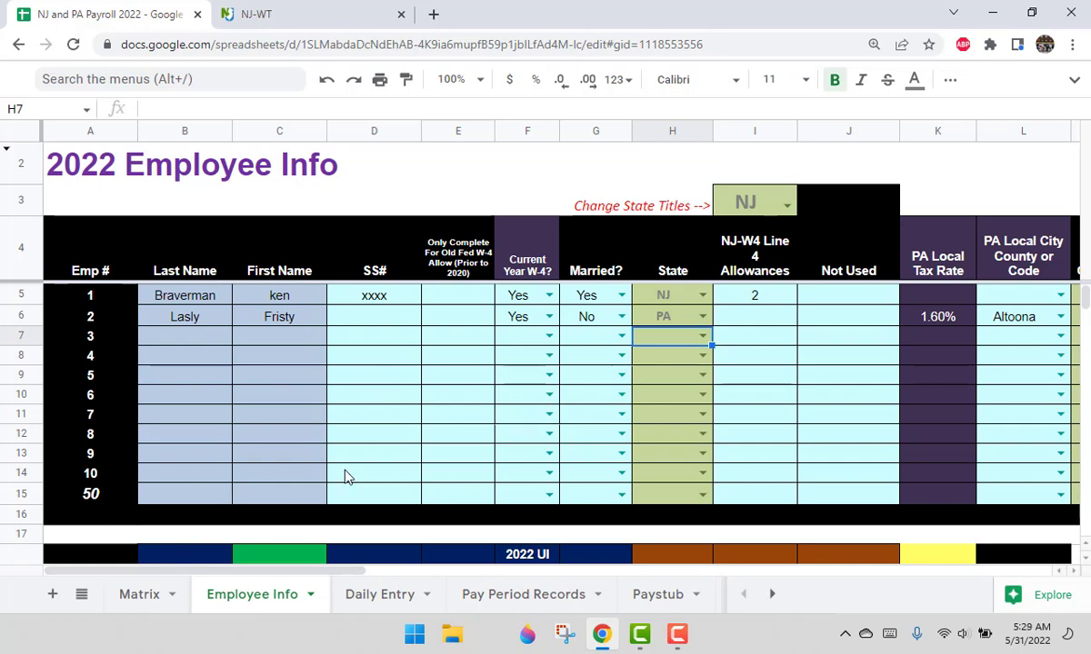
Review the setup questions on the Matrix sheet: payroll frequency options, days until payment, first paycheck date and pay periods in the year.
{"action": "left_click", "coordinate": [146, 593]}
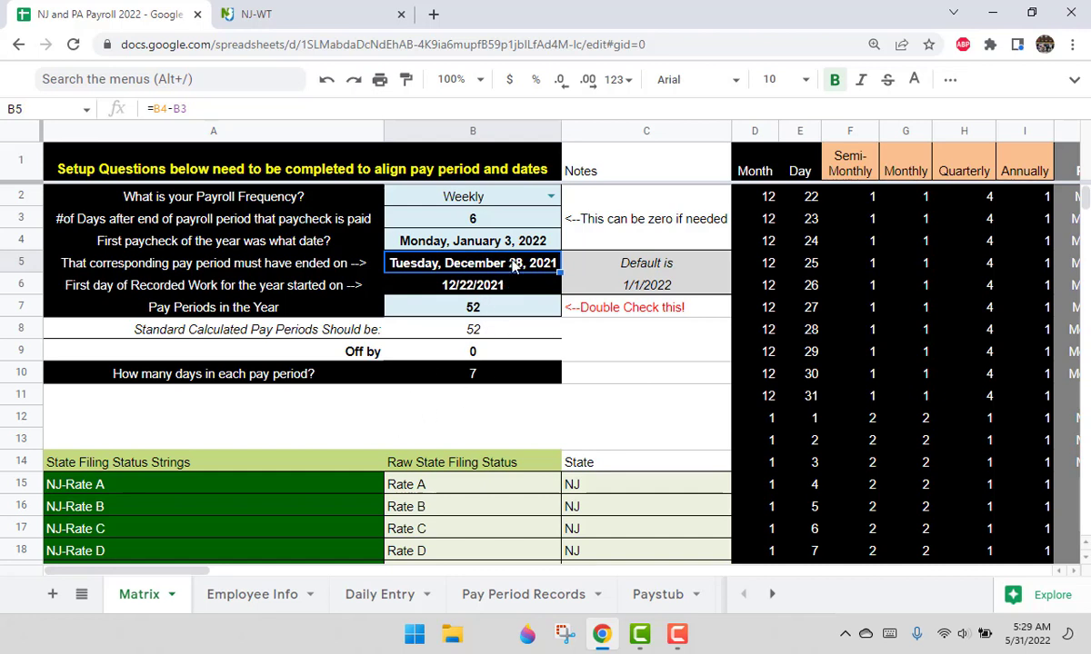
{"action": "left_click", "coordinate": [456, 193]}
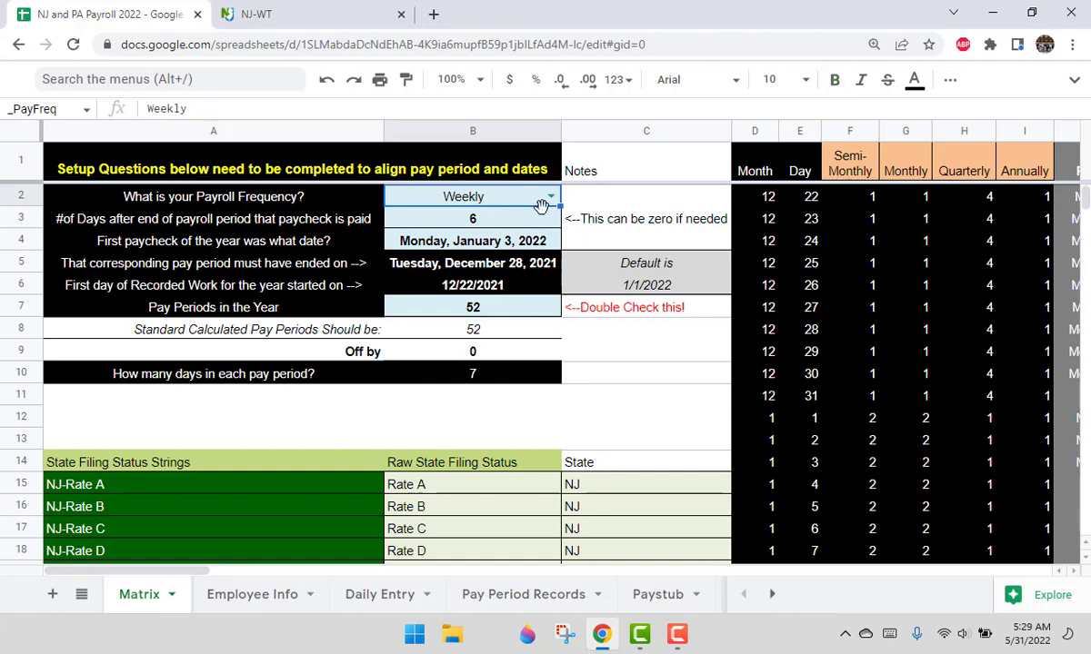
{"action": "left_click", "coordinate": [549, 195]}
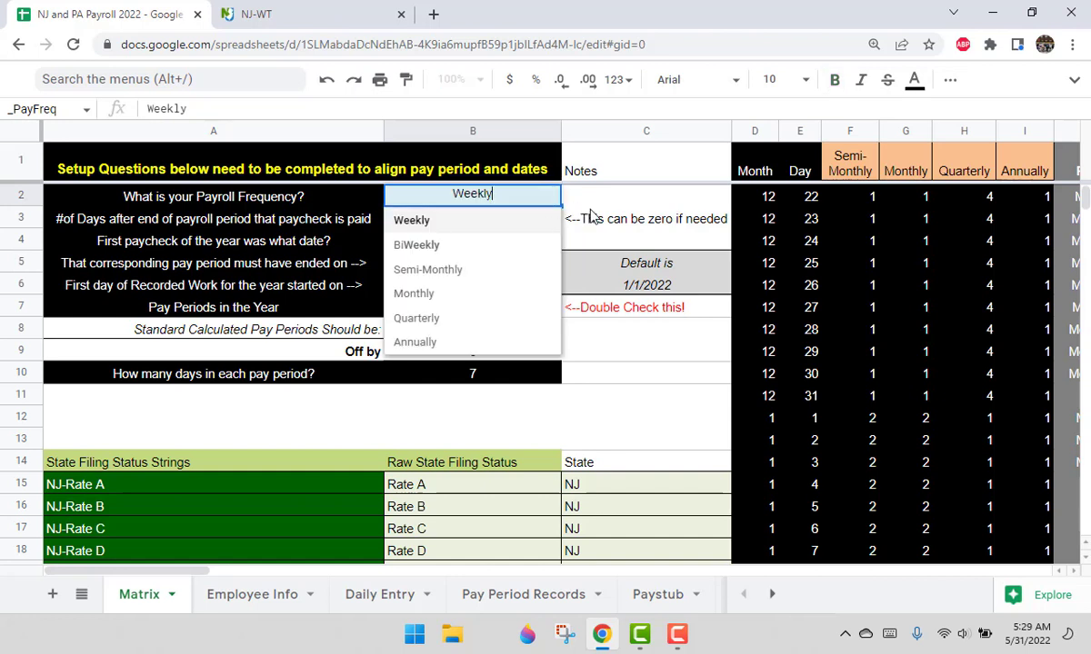
{"action": "left_click", "coordinate": [571, 244]}
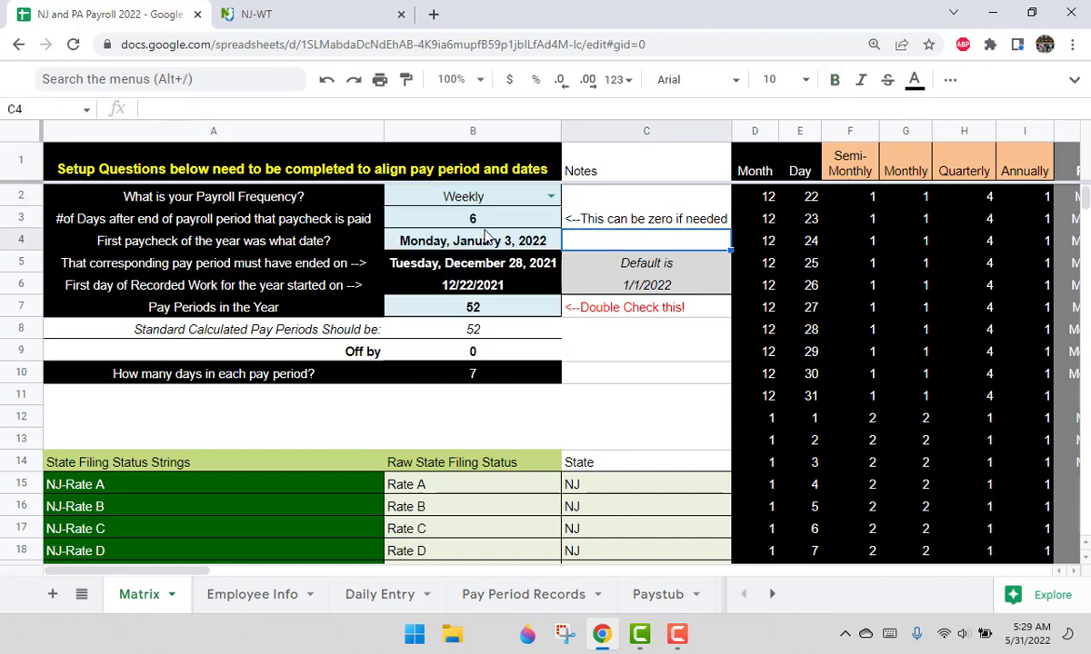
{"action": "left_click", "coordinate": [482, 239]}
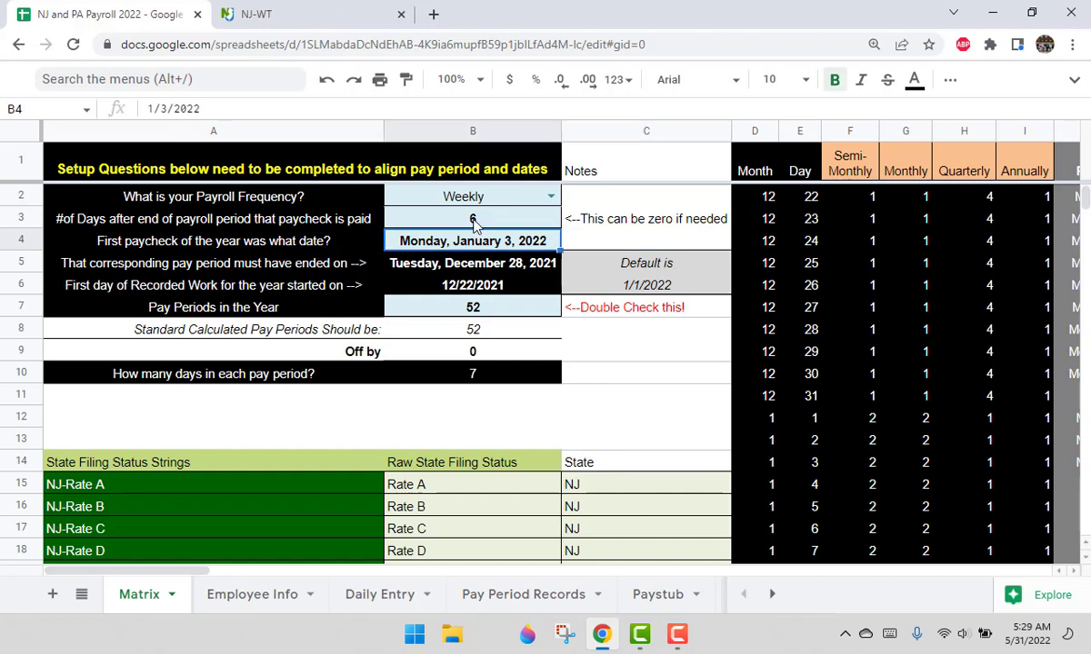
{"action": "left_click", "coordinate": [473, 223]}
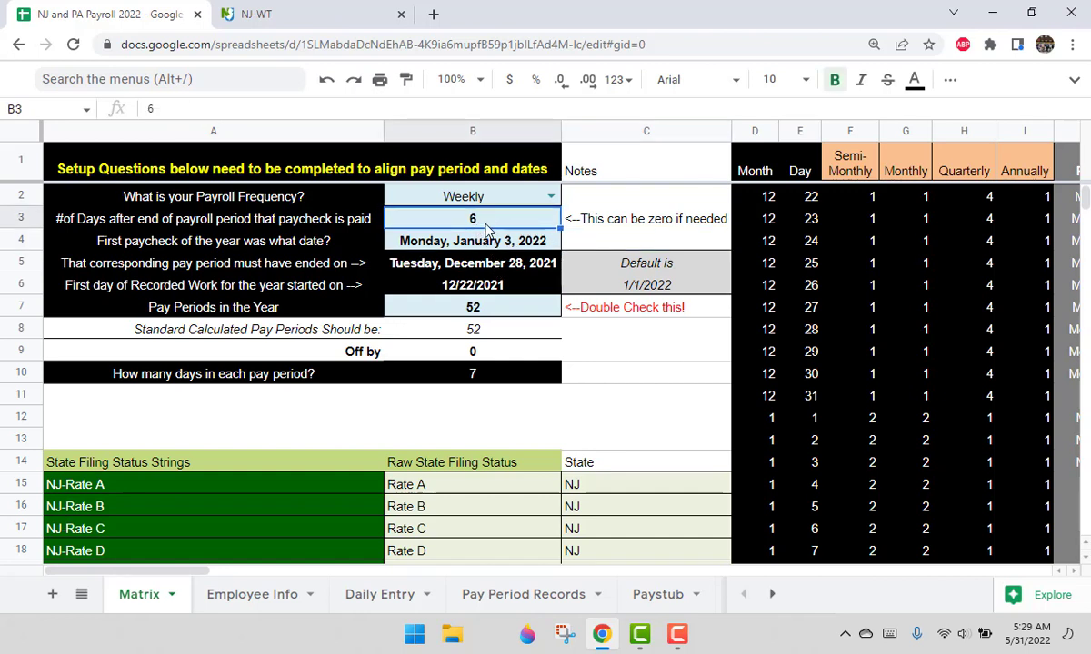
{"action": "left_click", "coordinate": [463, 304]}
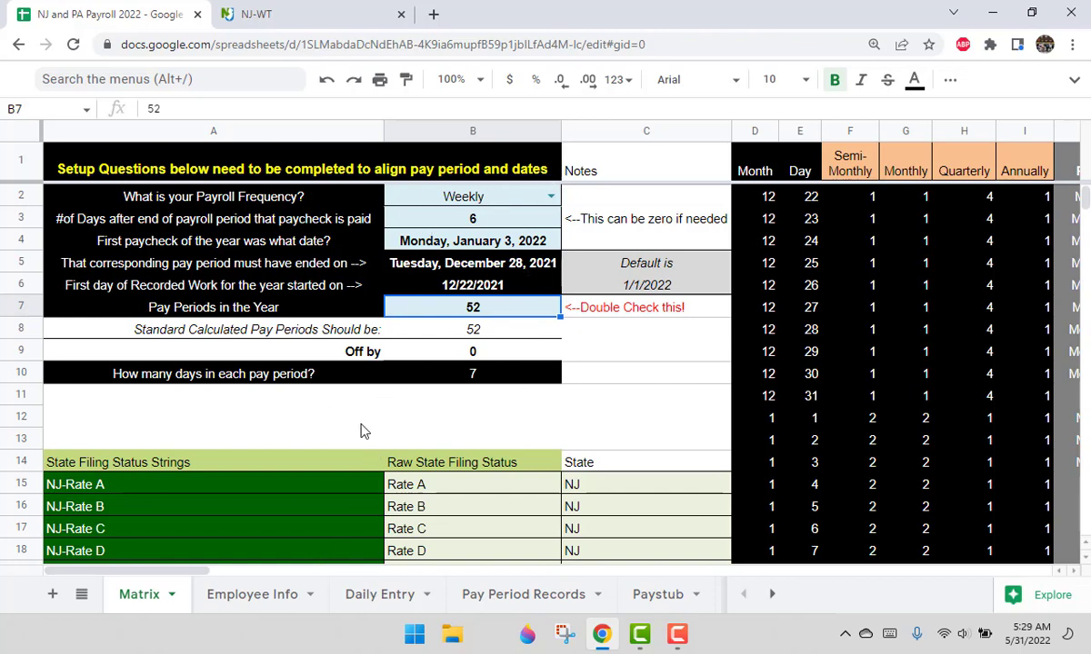
Review the Employee Info sheet's state title selector and the first employee's fields from last name through the current-year W-4 setting.
{"action": "left_click", "coordinate": [214, 597]}
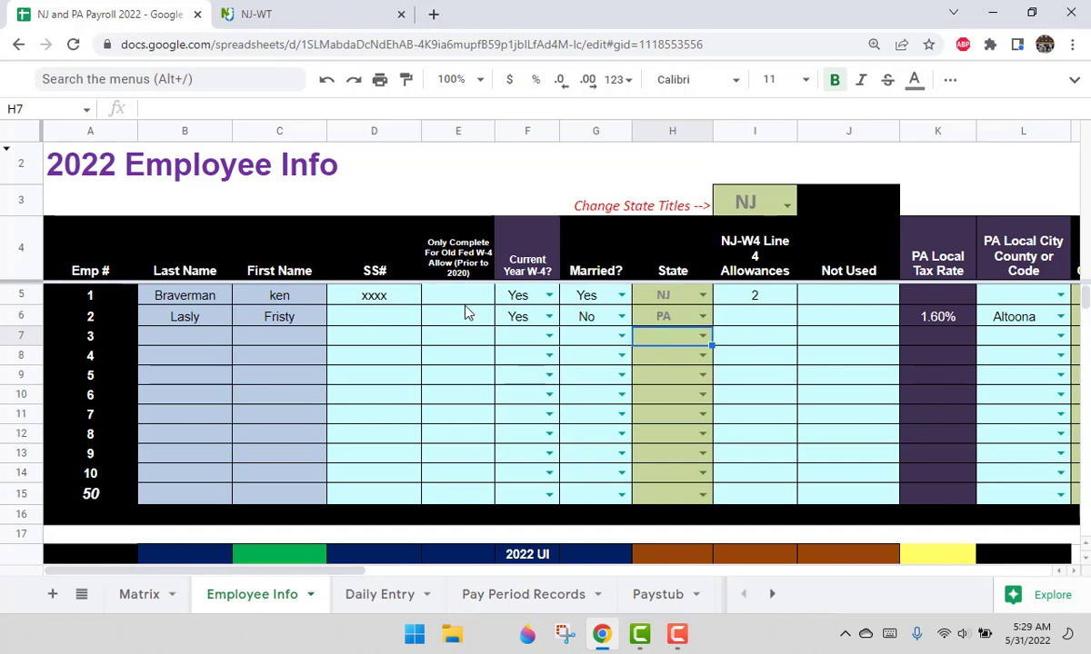
{"action": "left_click", "coordinate": [318, 380]}
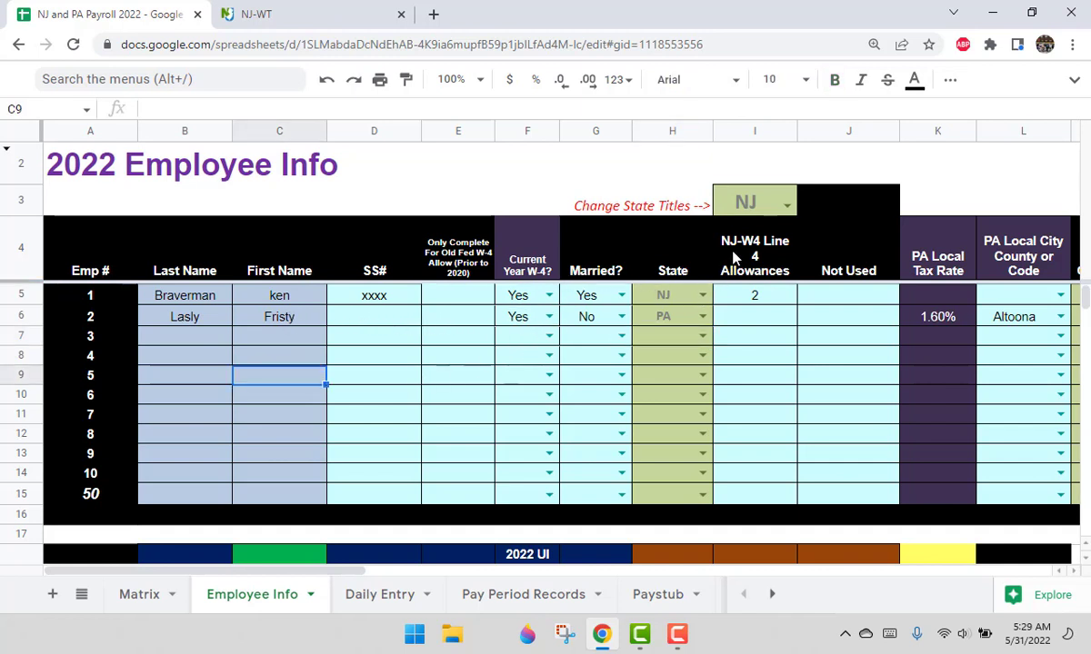
{"action": "left_click", "coordinate": [753, 208]}
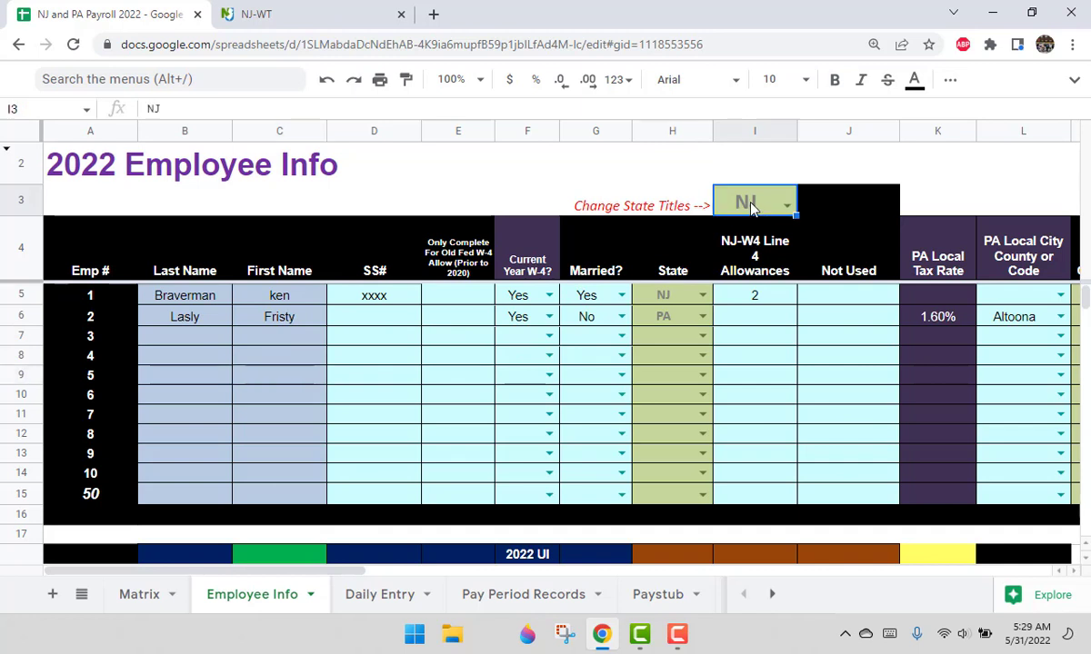
{"action": "left_click", "coordinate": [189, 289]}
{"action": "key", "text": "Tab"}
{"action": "key", "text": "Tab"}
{"action": "key", "text": "Tab"}
{"action": "key", "text": "Tab"}
{"action": "key", "text": "Tab"}
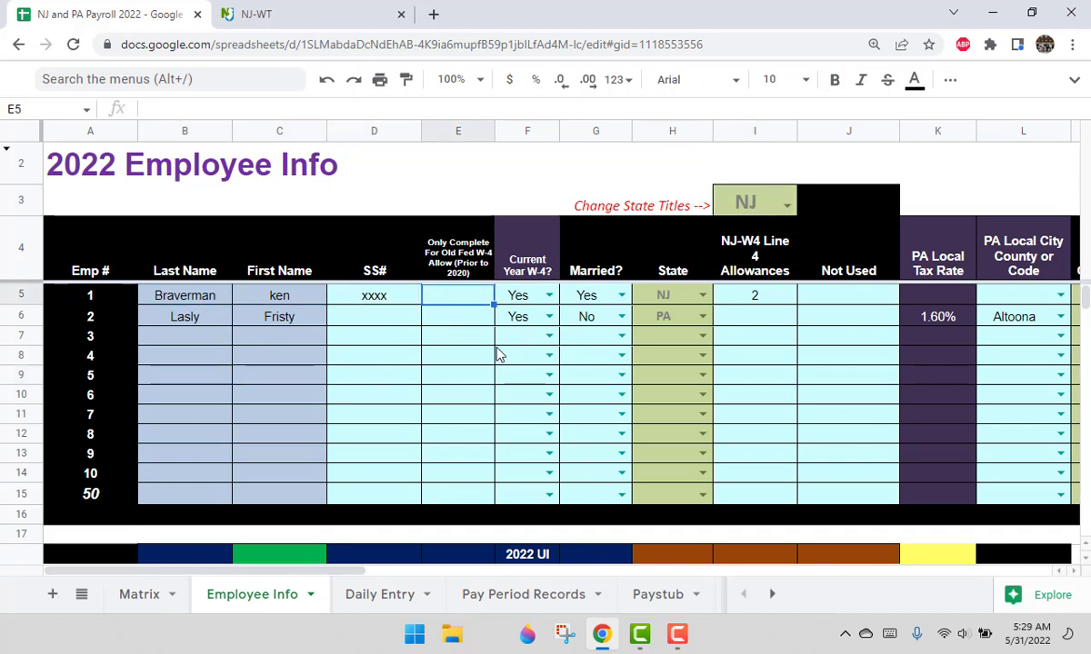
{"action": "key", "text": "shift+Tab"}
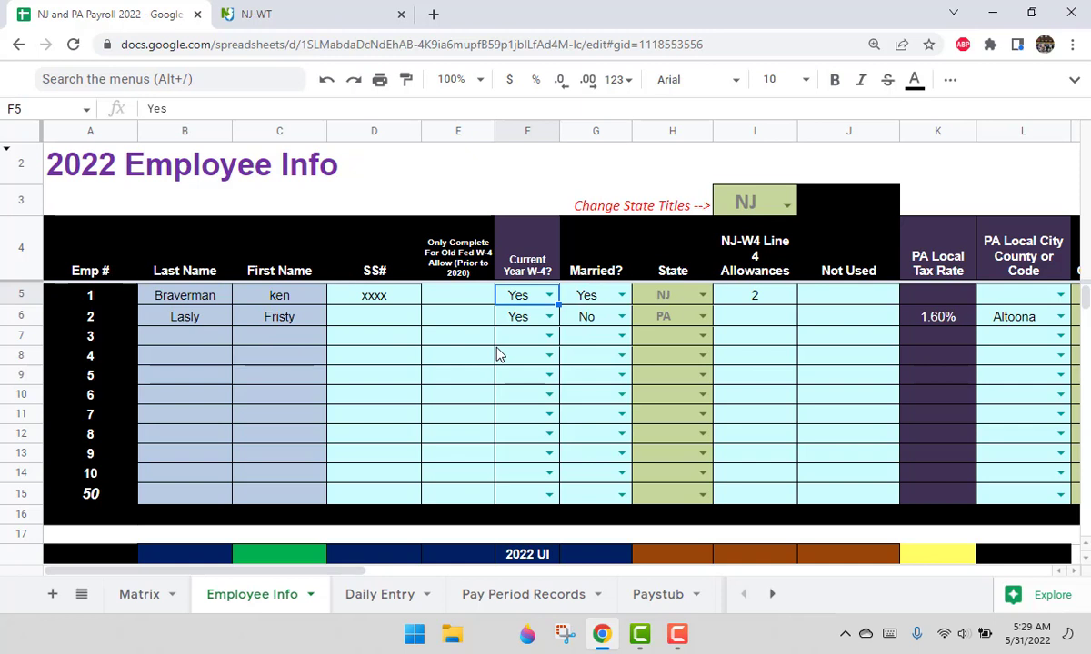
Examine the first employee's current-year W-4 setting and the allowance column meant for federal W-4s prior to 2020.
{"action": "left_click", "coordinate": [549, 295]}
{"action": "left_click", "coordinate": [596, 357]}
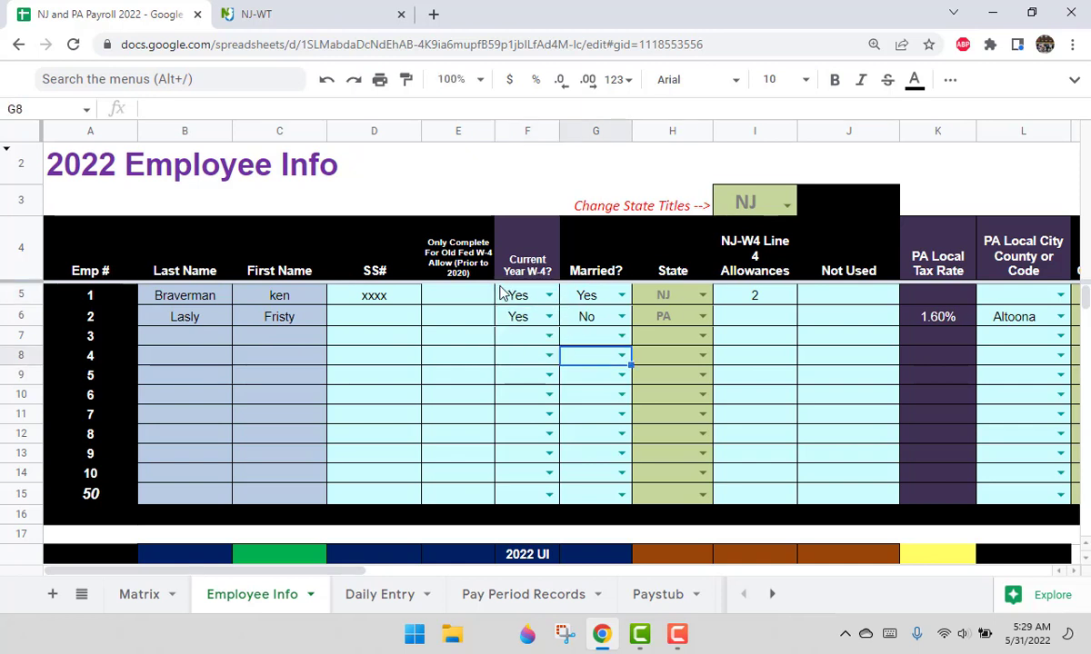
{"action": "left_click", "coordinate": [429, 293]}
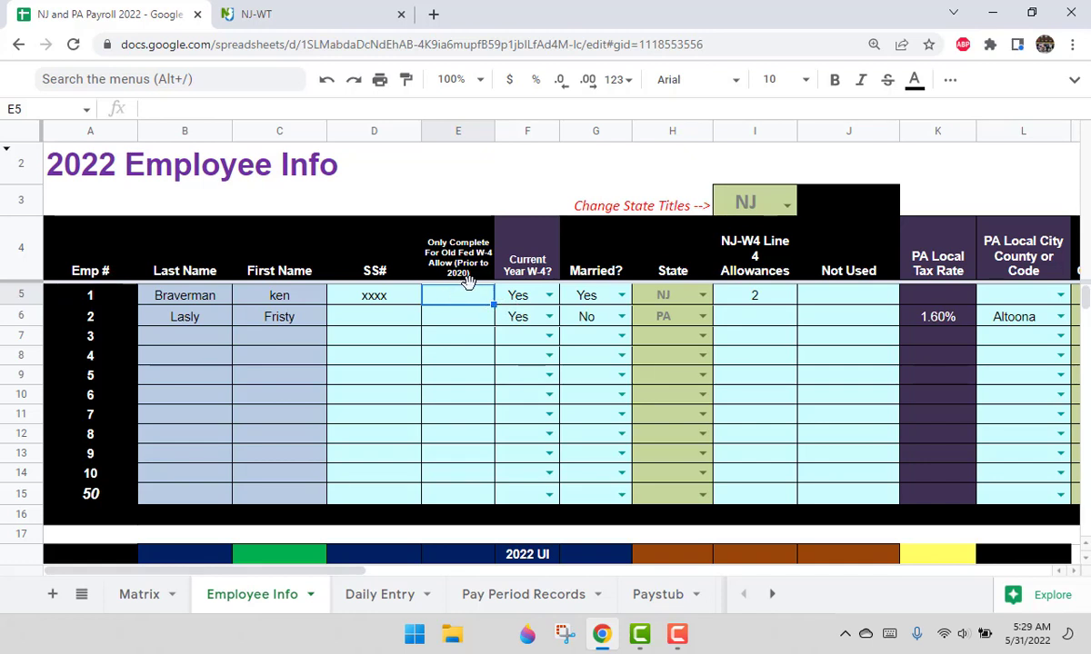
{"action": "left_click_drag", "start_coordinate": [432, 262], "coordinate": [460, 306]}
{"action": "left_click", "coordinate": [459, 319]}
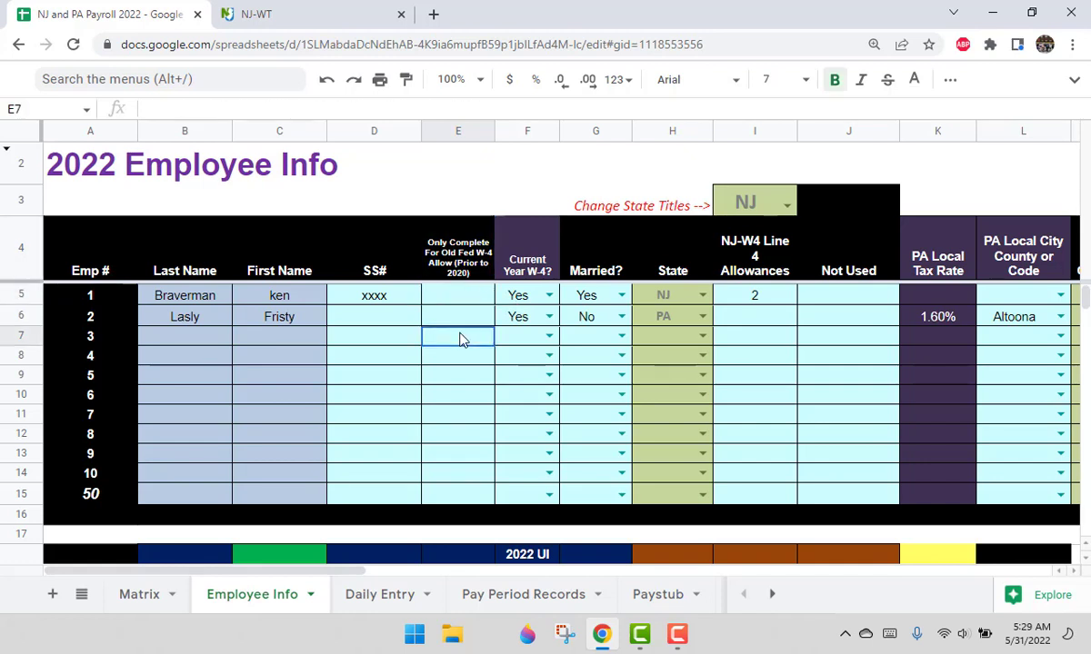
{"action": "left_click", "coordinate": [463, 300]}
{"action": "left_click", "coordinate": [543, 299]}
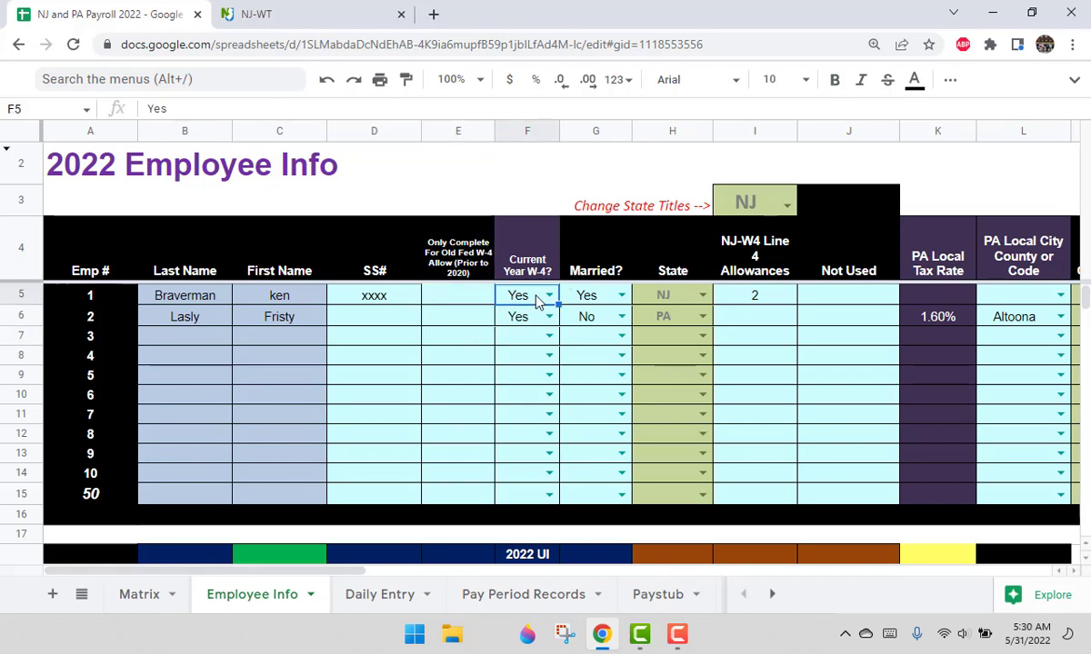
Check the first employee's marital status, the available state options and the NJ-W4 Line 4 allowances.
{"action": "key", "text": "Right"}
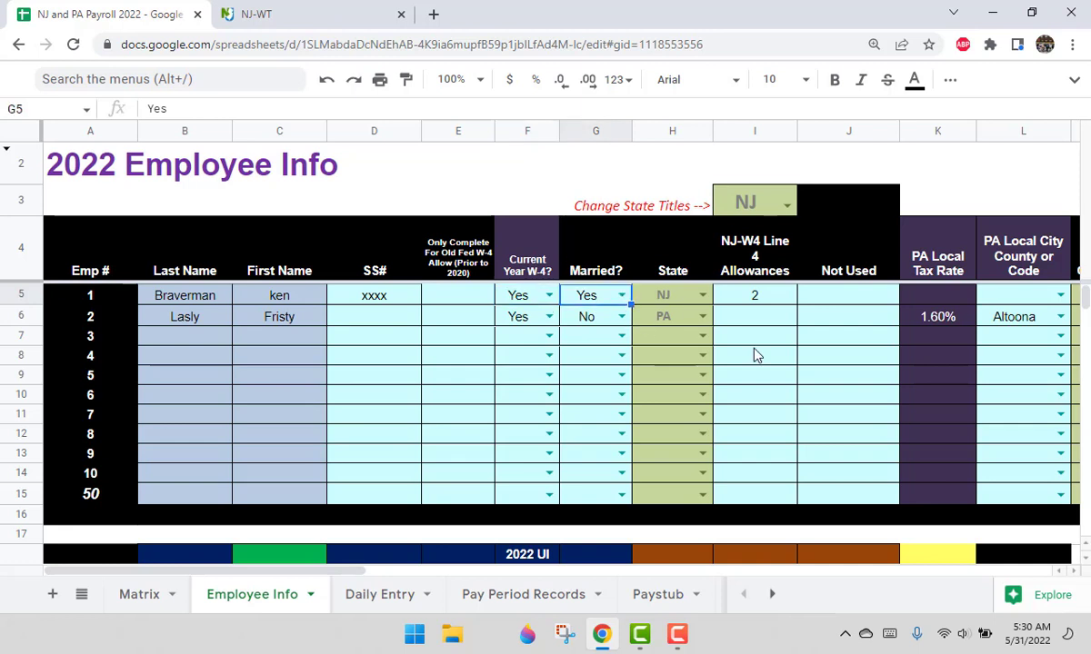
{"action": "key", "text": "Right"}
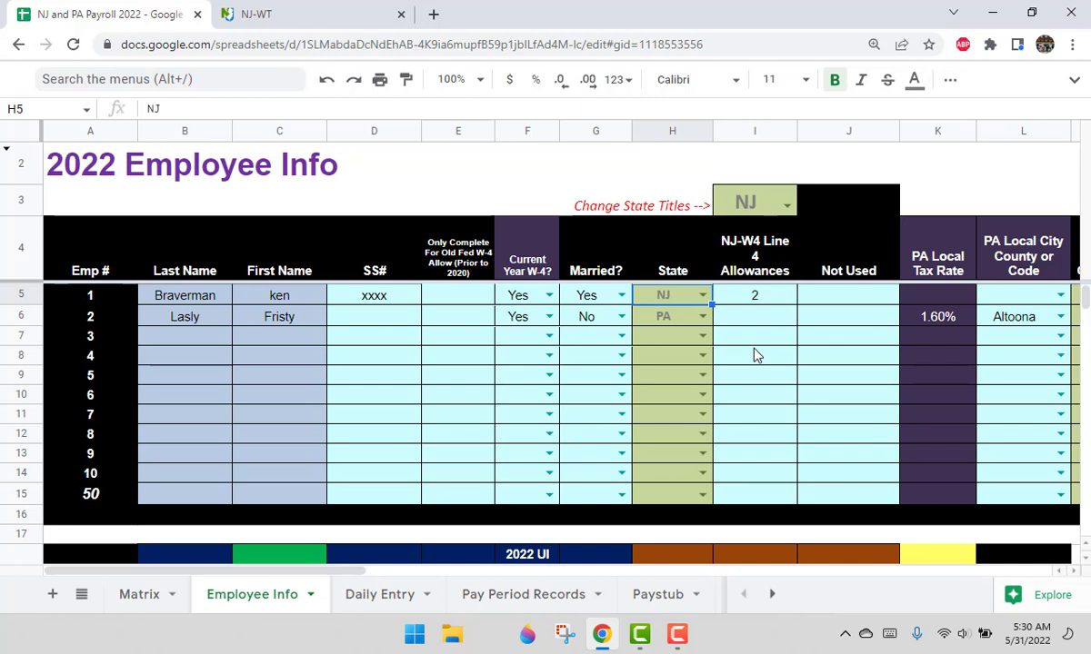
{"action": "key", "text": "Left"}
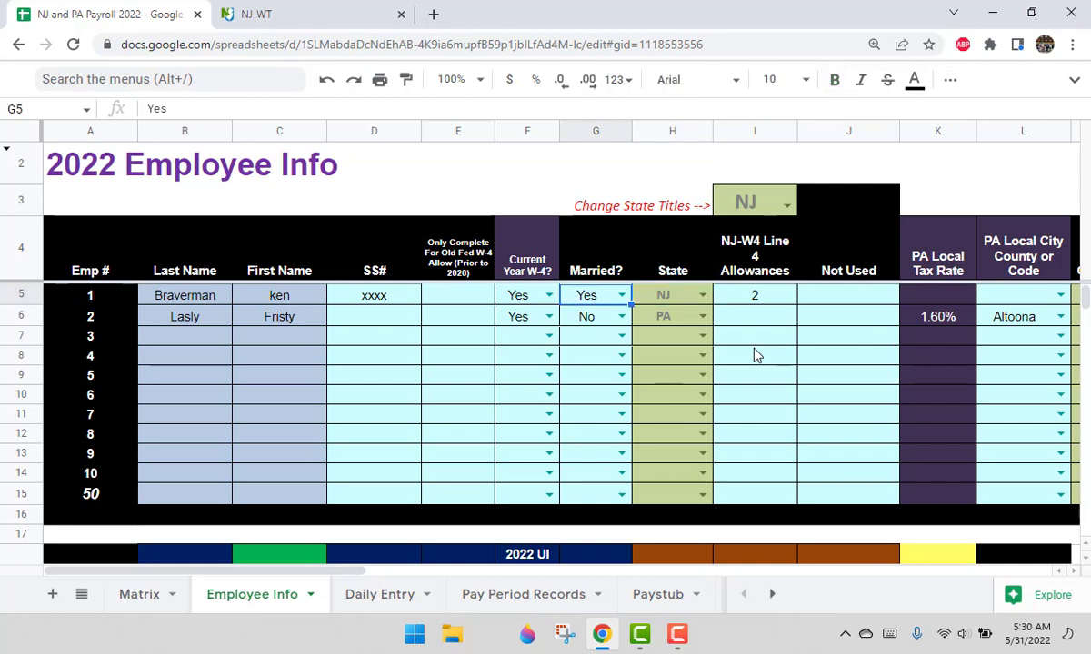
{"action": "double_click", "coordinate": [616, 295]}
{"action": "left_click", "coordinate": [703, 295]}
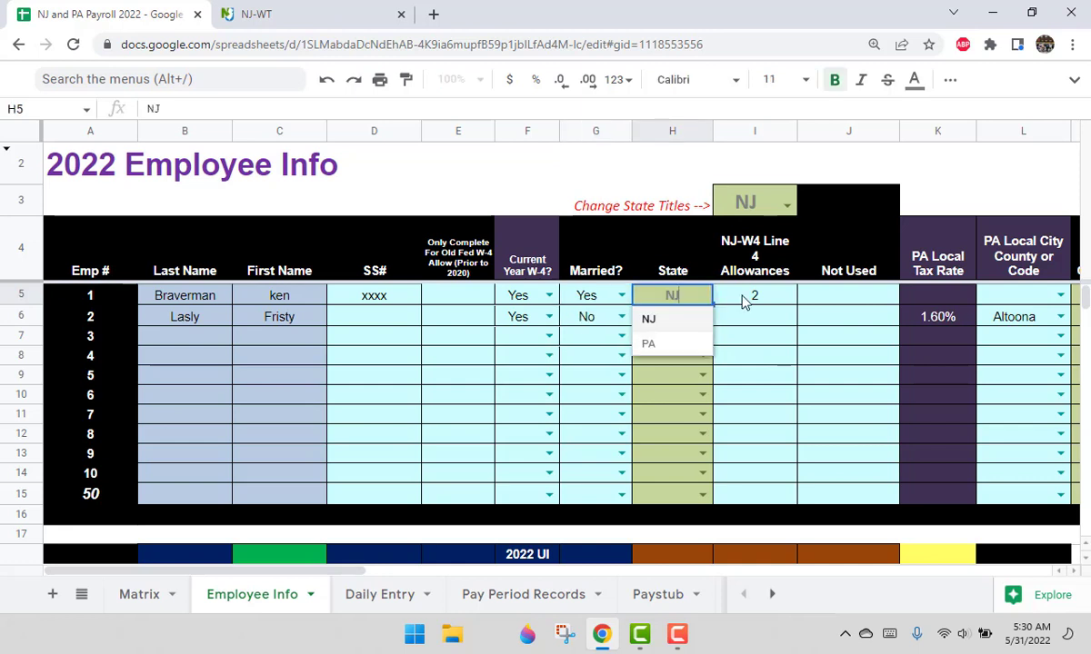
{"action": "left_click", "coordinate": [745, 299]}
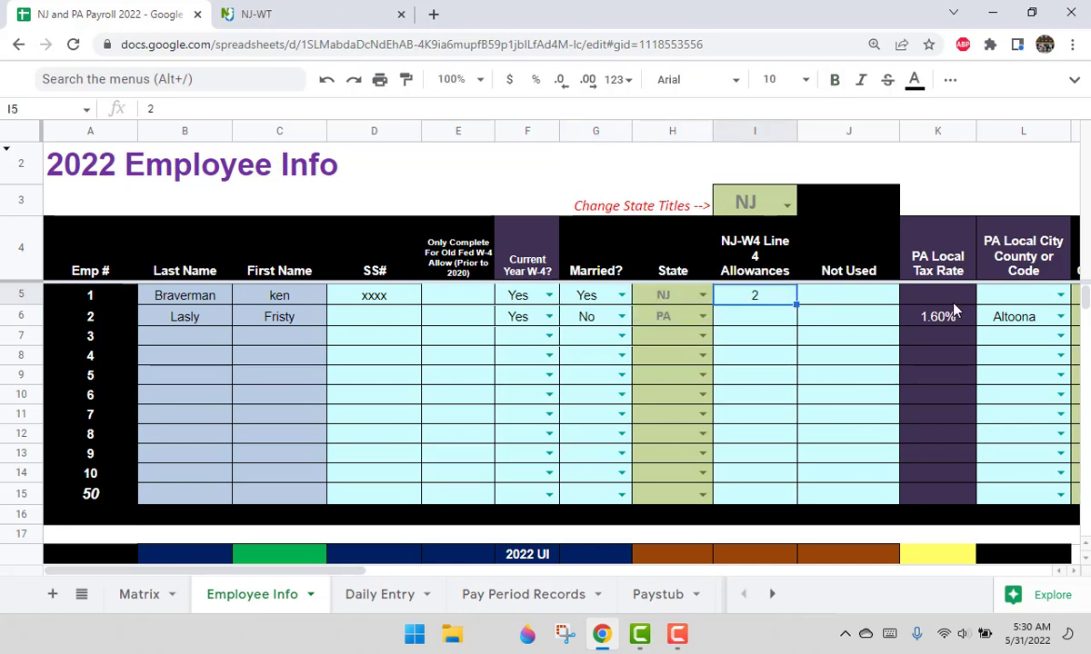
Look across the first employee's PA local tax, UI state and State Filing Status columns.
{"action": "key", "text": "Tab"}
{"action": "key", "text": "Tab"}
{"action": "key", "text": "Tab"}
{"action": "key", "text": "Tab"}
{"action": "key", "text": "Tab"}
{"action": "key", "text": "Tab"}
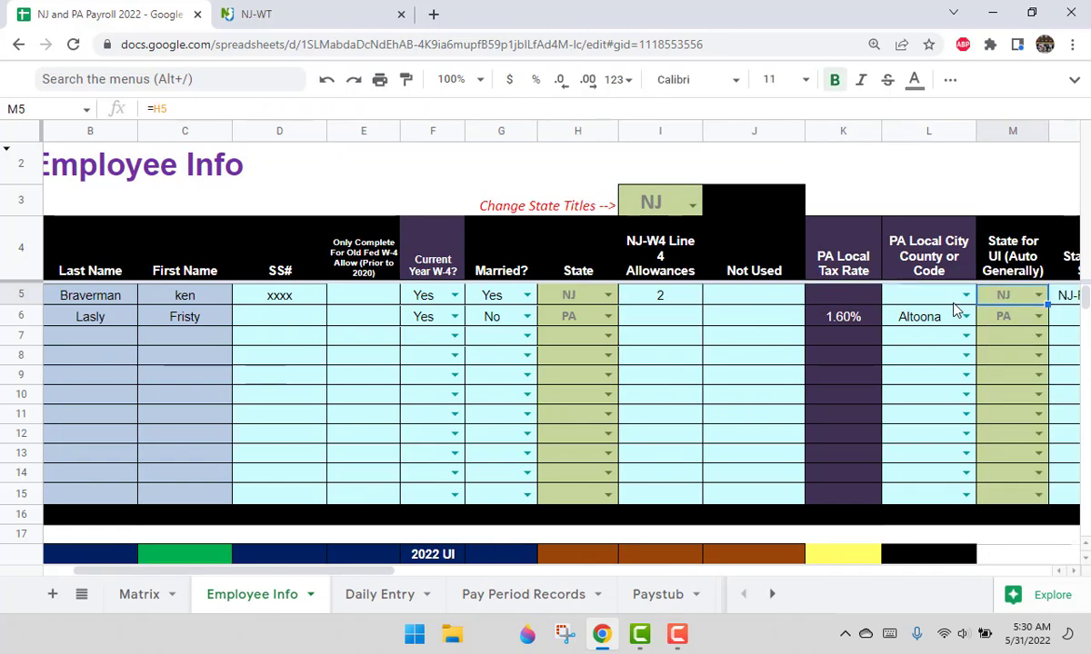
{"action": "key", "text": "shift+Tab"}
{"action": "key", "text": "shift+Tab"}
{"action": "key", "text": "shift+Tab"}
{"action": "key", "text": "shift+Tab"}
{"action": "key", "text": "shift+Tab"}
{"action": "key", "text": "shift+Tab"}
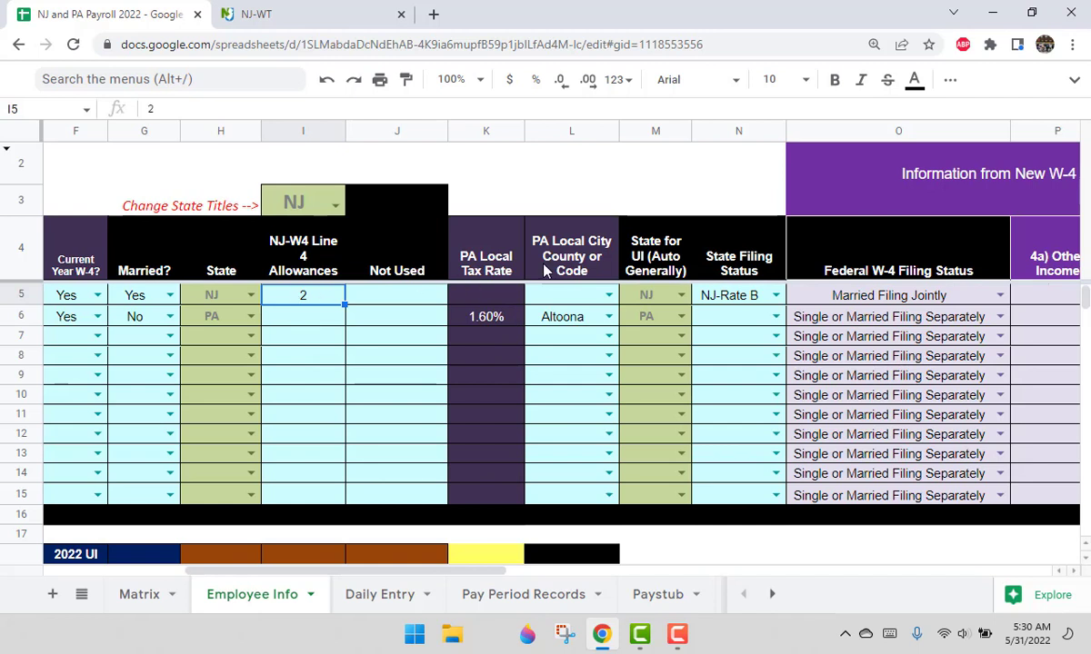
{"action": "left_click", "coordinate": [723, 267]}
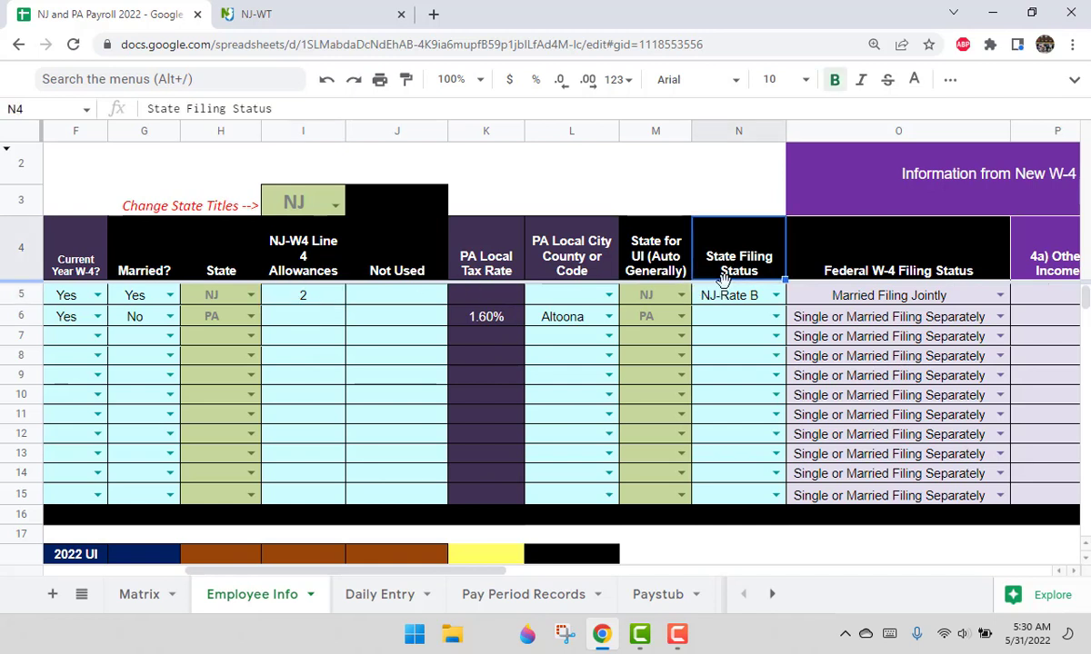
{"action": "left_click", "coordinate": [722, 302]}
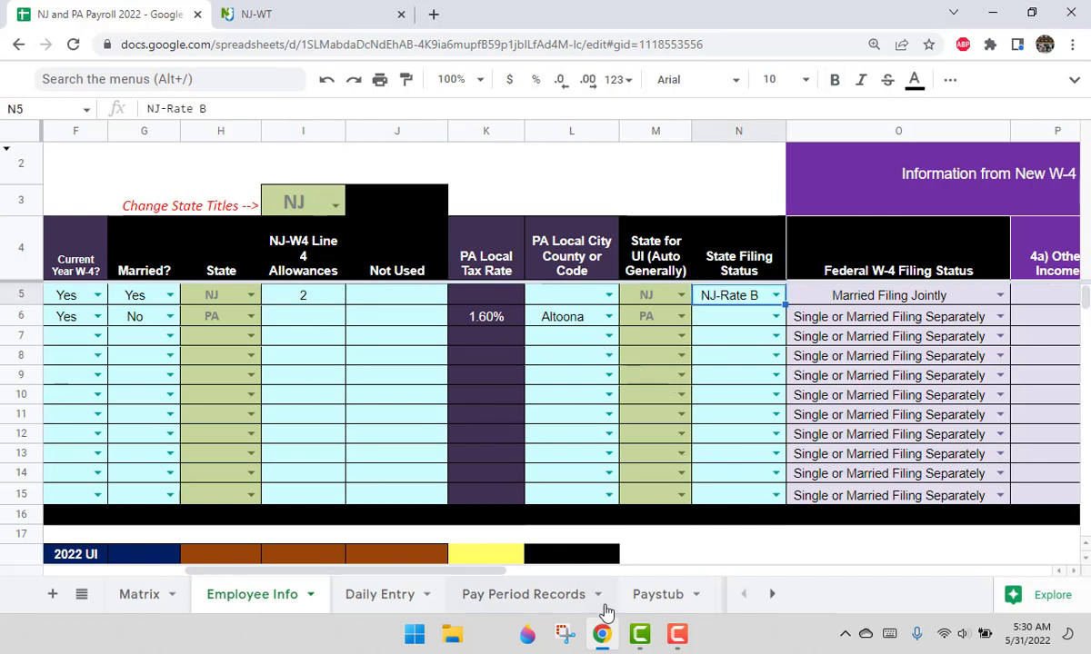
Switch to the NJ-WT PDF and examine the NJ-W4 form on page 24, including its instructions and wage chart.
{"action": "left_click", "coordinate": [312, 18]}
{"action": "scroll", "coordinate": [421, 283], "scroll_direction": "up", "scroll_amount": 3}
{"action": "scroll", "coordinate": [420, 284], "scroll_direction": "down", "scroll_amount": 6}
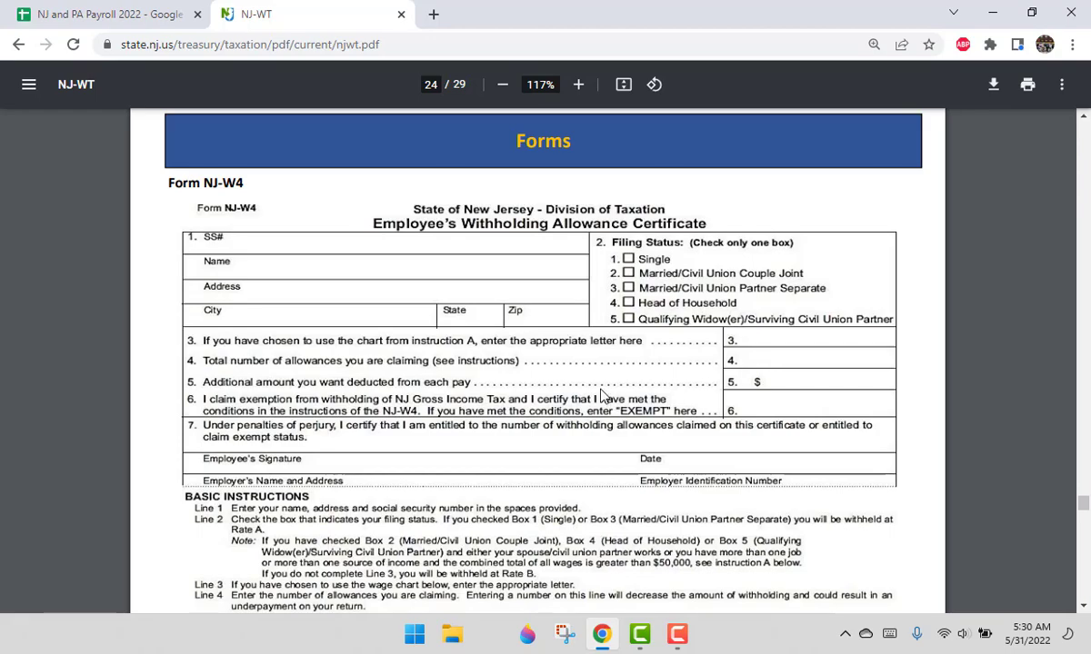
{"action": "scroll", "coordinate": [618, 350], "scroll_direction": "down", "scroll_amount": 5}
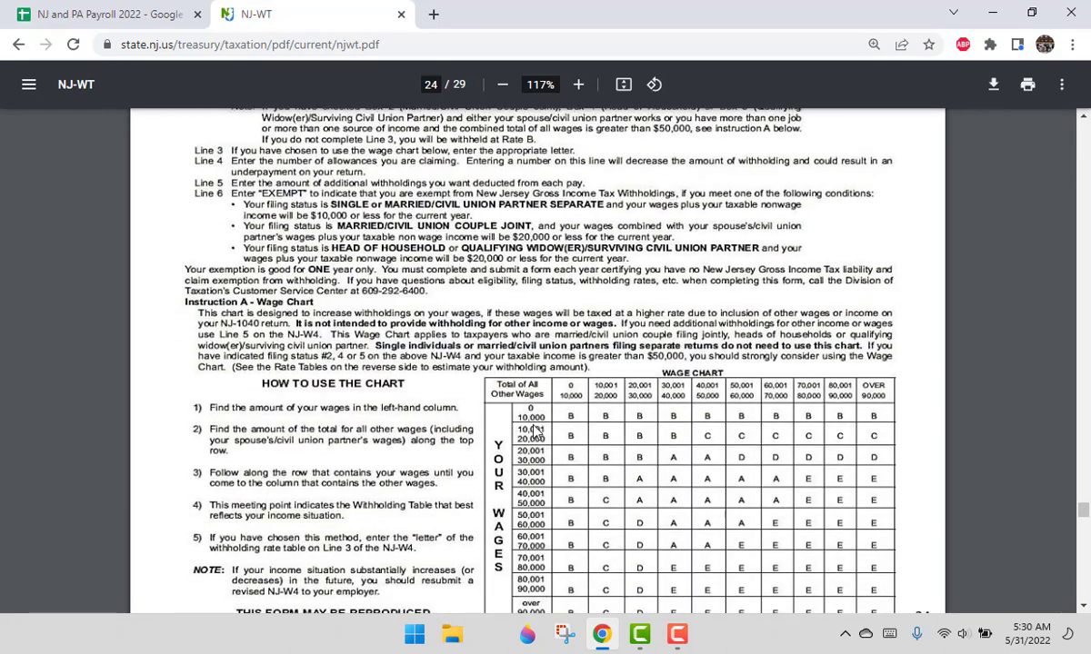
{"action": "scroll", "coordinate": [604, 341], "scroll_direction": "up", "scroll_amount": 5}
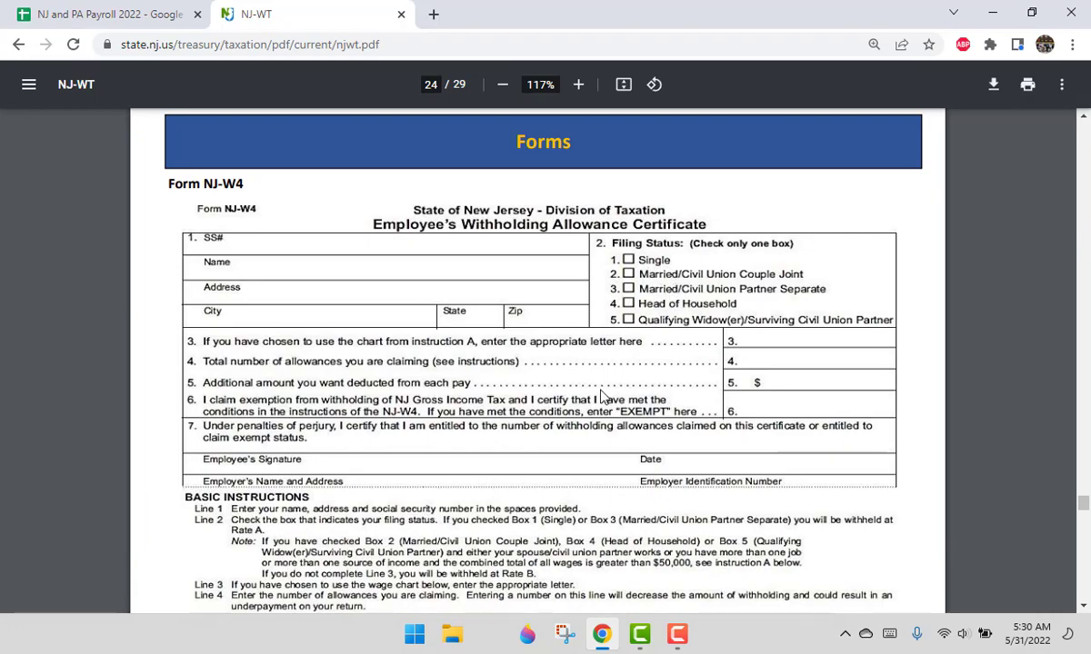
{"action": "scroll", "coordinate": [568, 374], "scroll_direction": "down", "scroll_amount": 5}
{"action": "scroll", "coordinate": [600, 391], "scroll_direction": "down", "scroll_amount": 3}
{"action": "scroll", "coordinate": [586, 382], "scroll_direction": "up", "scroll_amount": 2}
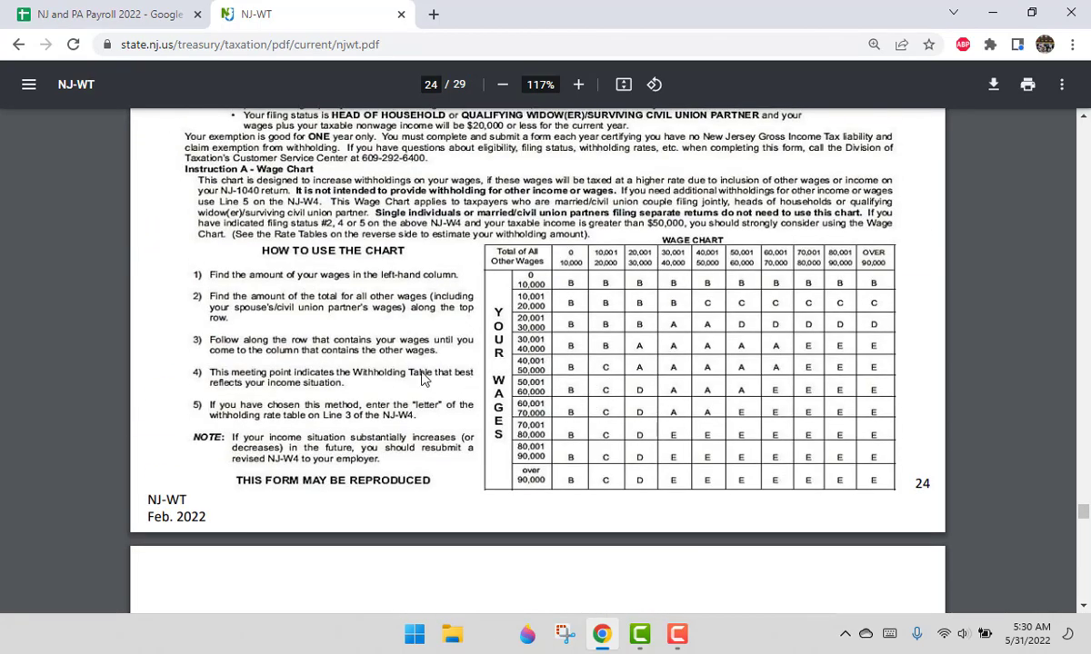
{"action": "scroll", "coordinate": [573, 345], "scroll_direction": "up", "scroll_amount": 2}
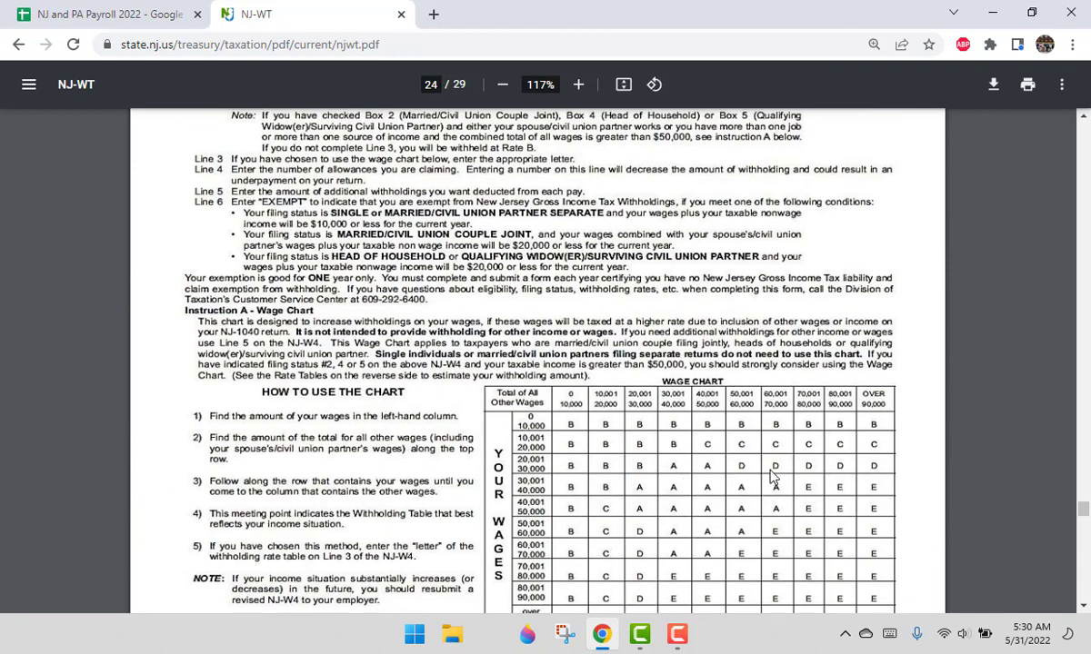
{"action": "scroll", "coordinate": [718, 484], "scroll_direction": "up", "scroll_amount": 6}
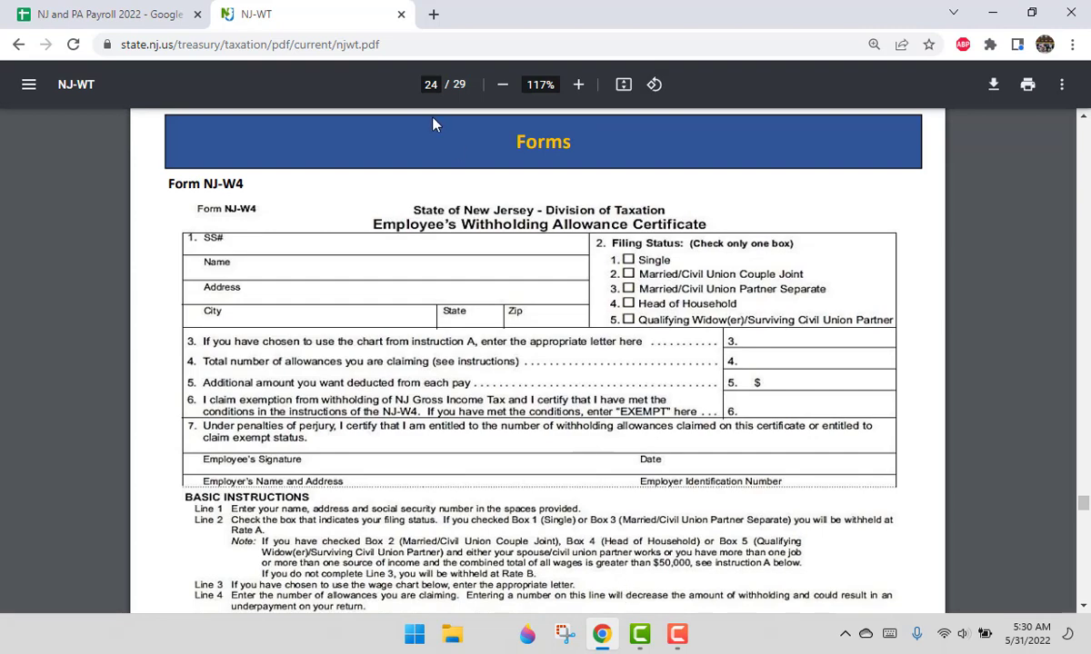
Compare the first employee's allowances cell in the payroll spreadsheet with line 4 of the NJ-W4 form.
{"action": "left_click", "coordinate": [150, 20]}
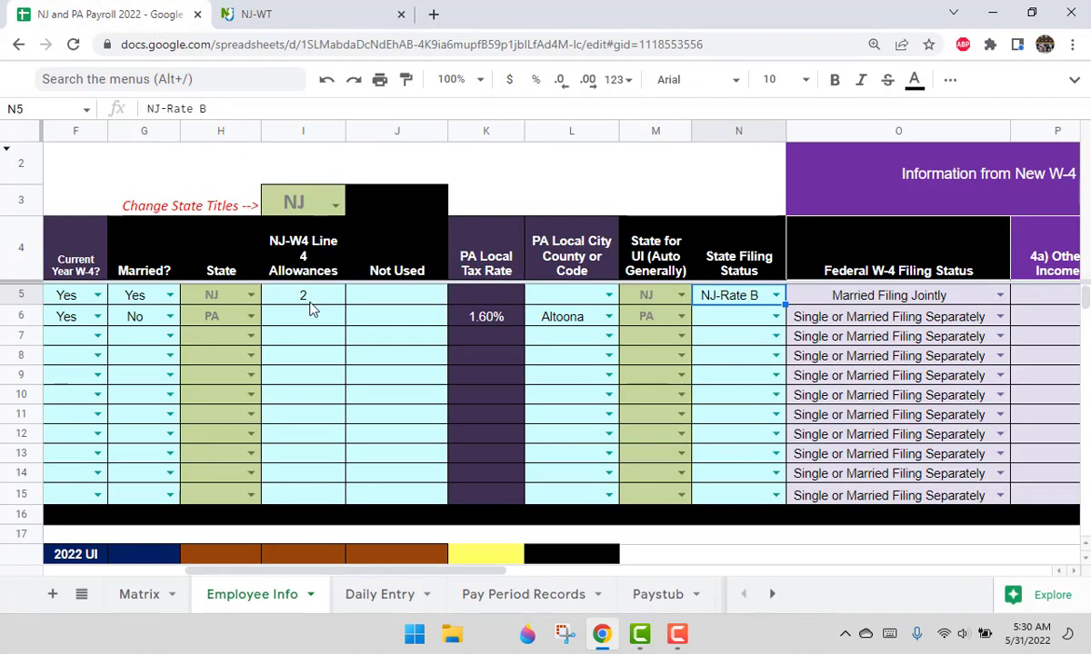
{"action": "left_click", "coordinate": [307, 302]}
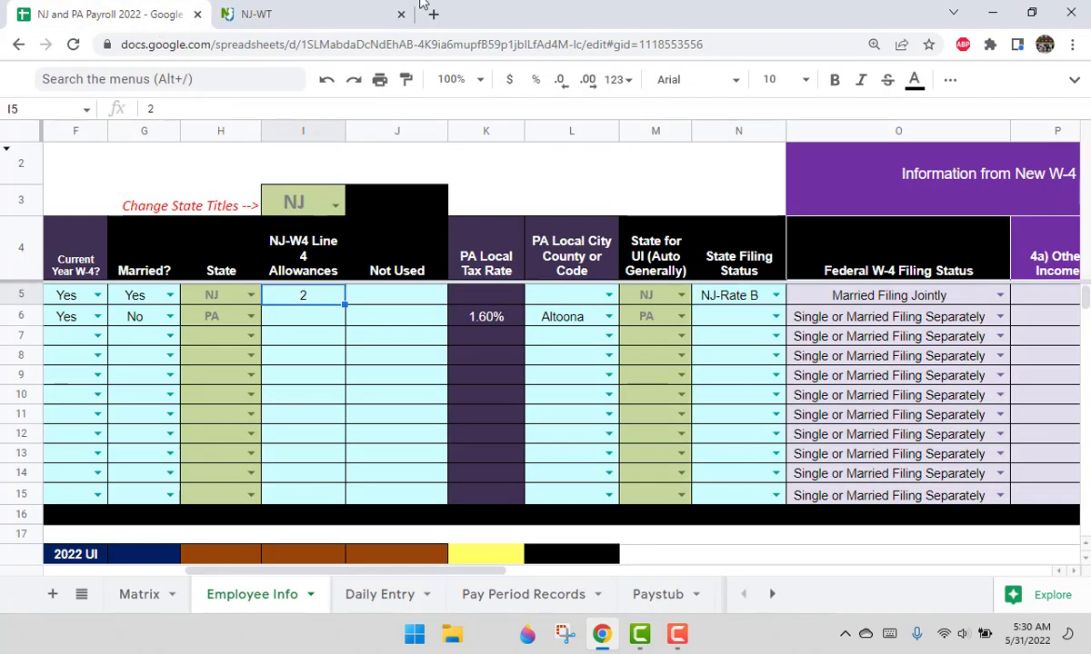
{"action": "left_click", "coordinate": [323, 17]}
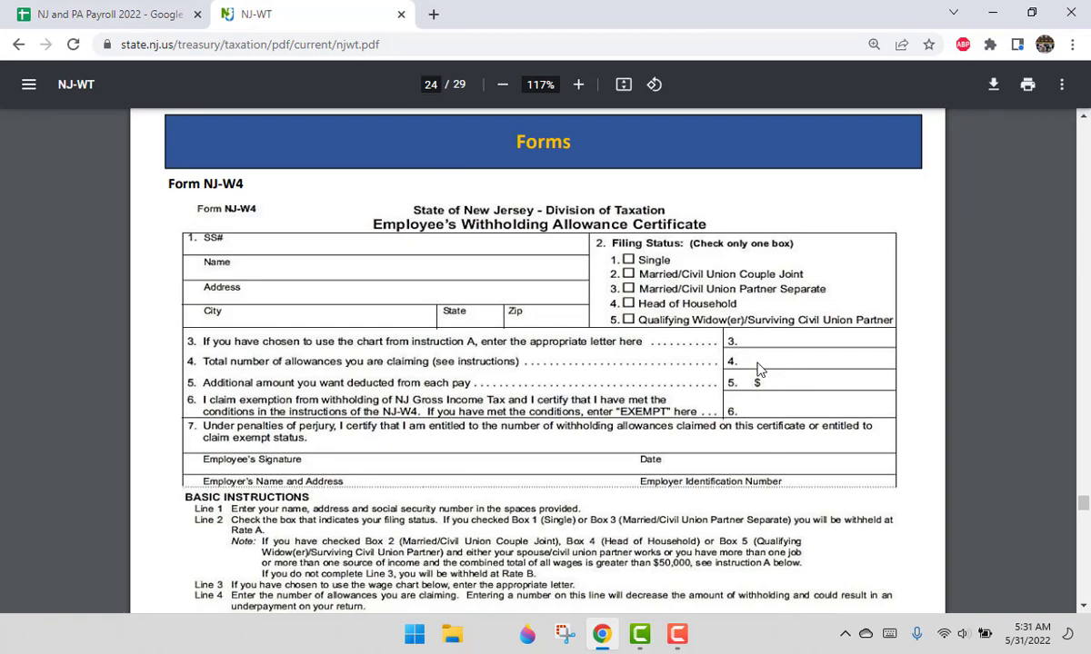
{"action": "left_click", "coordinate": [151, 17]}
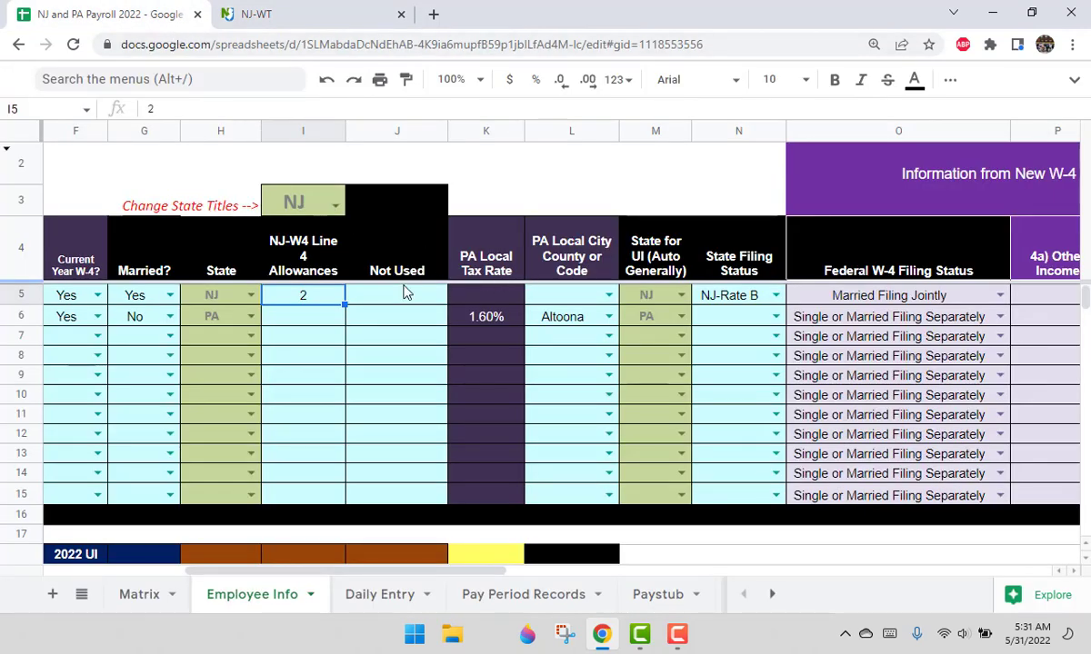
Select NJ-Rate B as the first employee's State Filing Status.
{"action": "left_click", "coordinate": [775, 297]}
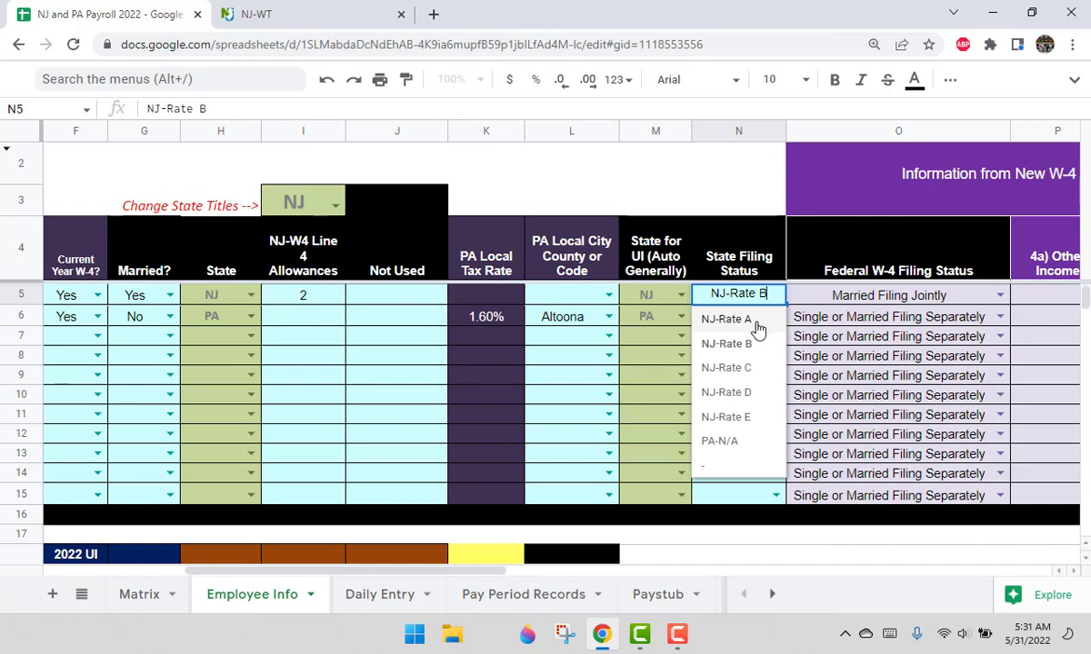
{"action": "left_click", "coordinate": [748, 347]}
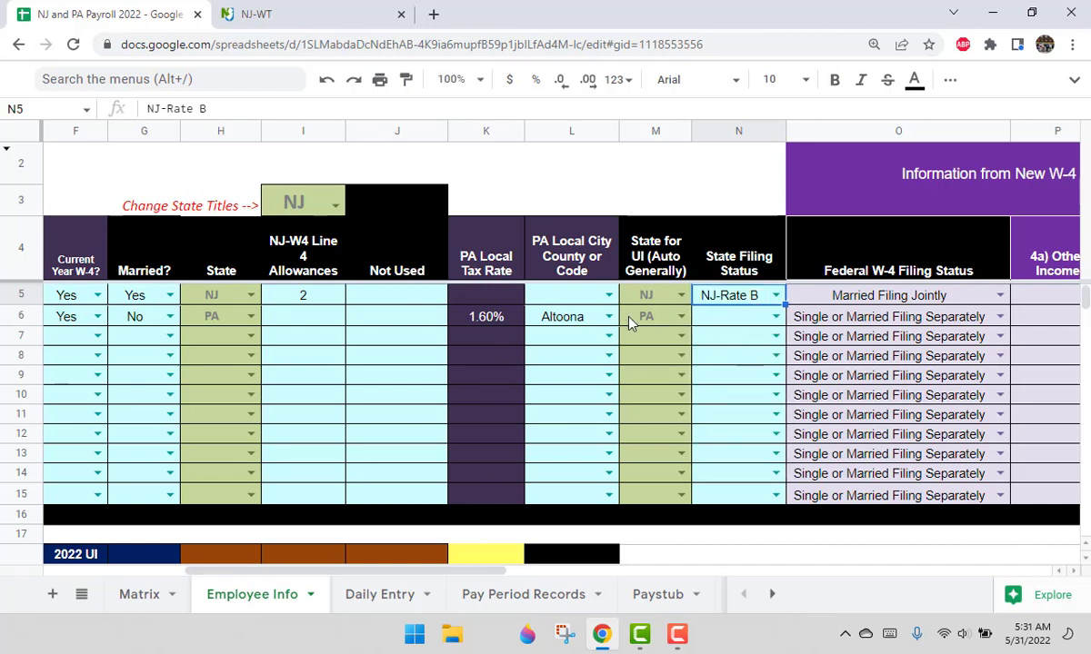
Look across the first employee's new W-4 columns and review the Federal W-4 Filing Status options.
{"action": "left_click", "coordinate": [836, 295]}
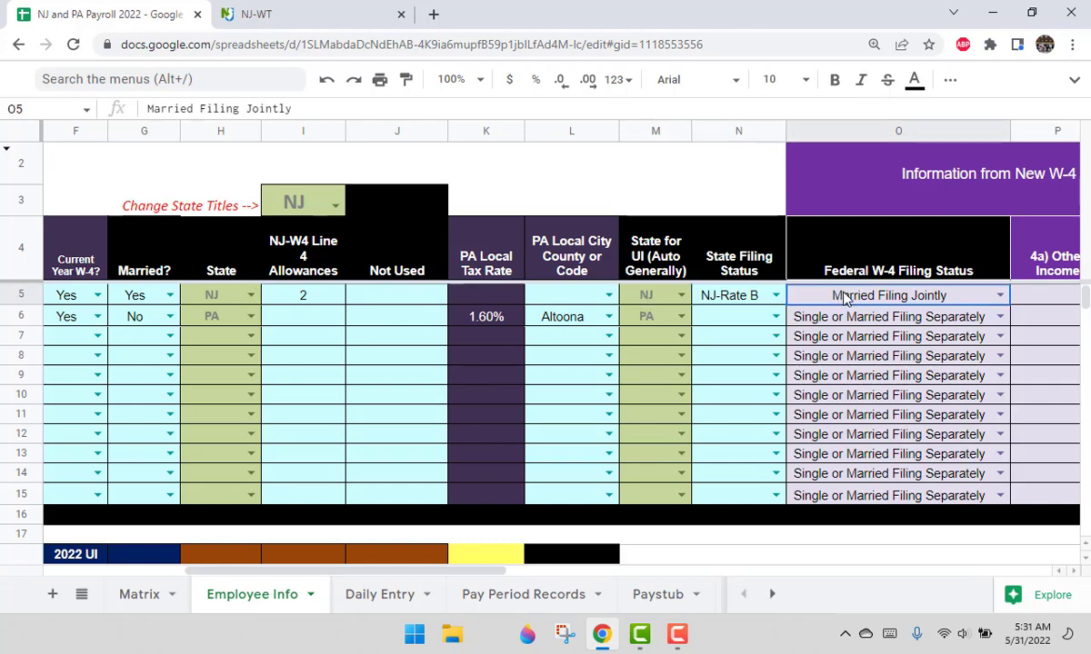
{"action": "key", "text": "Right"}
{"action": "key", "text": "Right"}
{"action": "key", "text": "Right"}
{"action": "key", "text": "Right"}
{"action": "key", "text": "Right"}
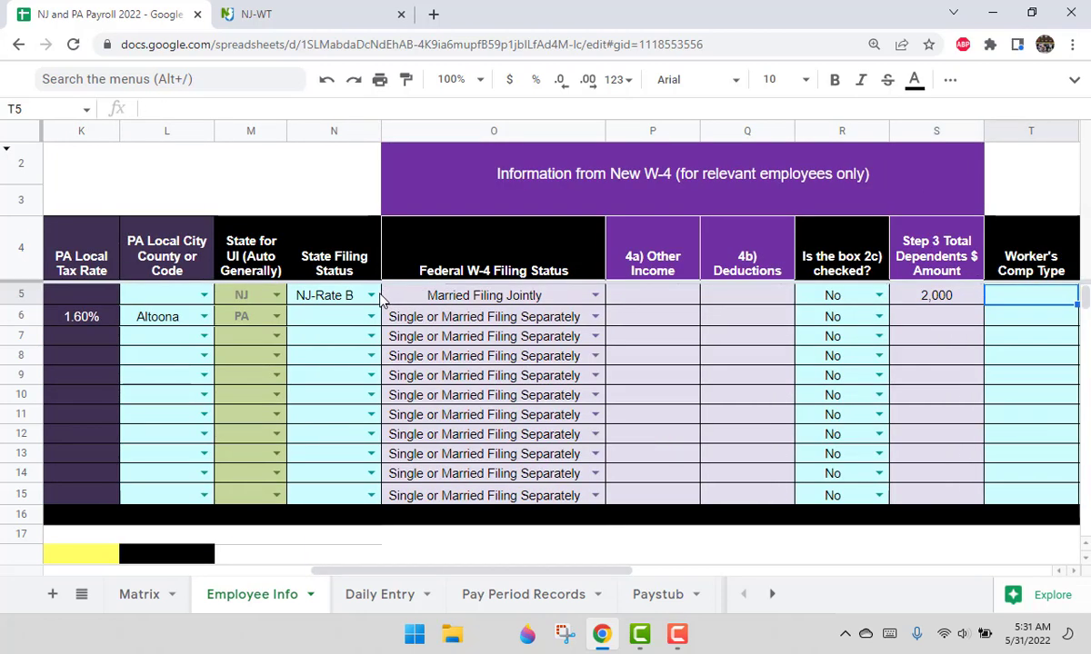
{"action": "left_click", "coordinate": [320, 286]}
{"action": "left_click", "coordinate": [479, 298]}
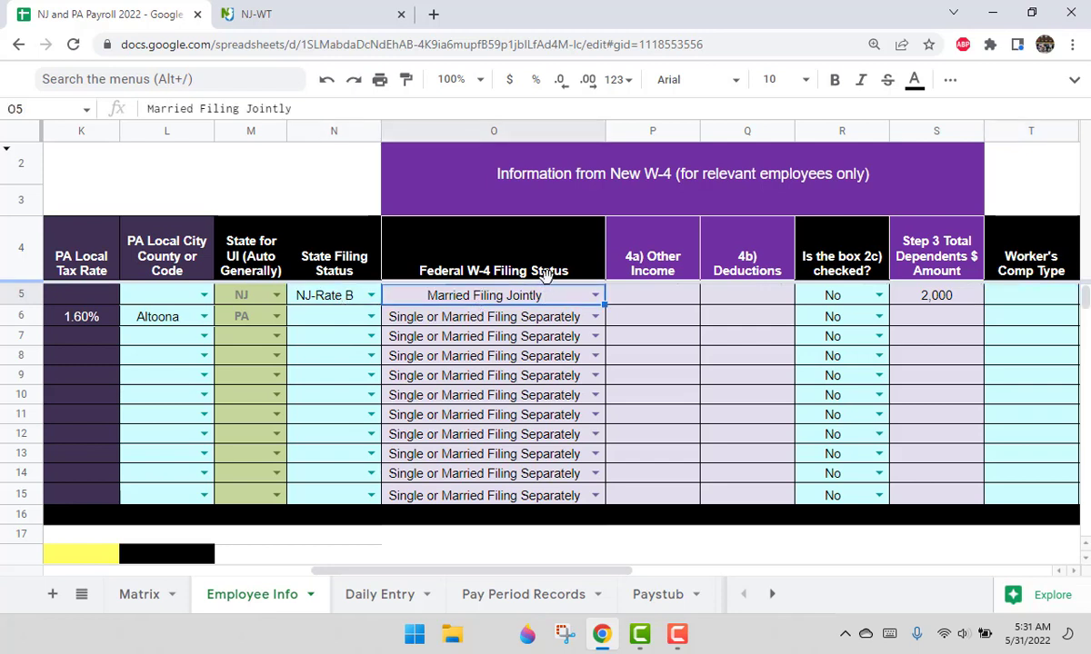
{"action": "left_click", "coordinate": [548, 272]}
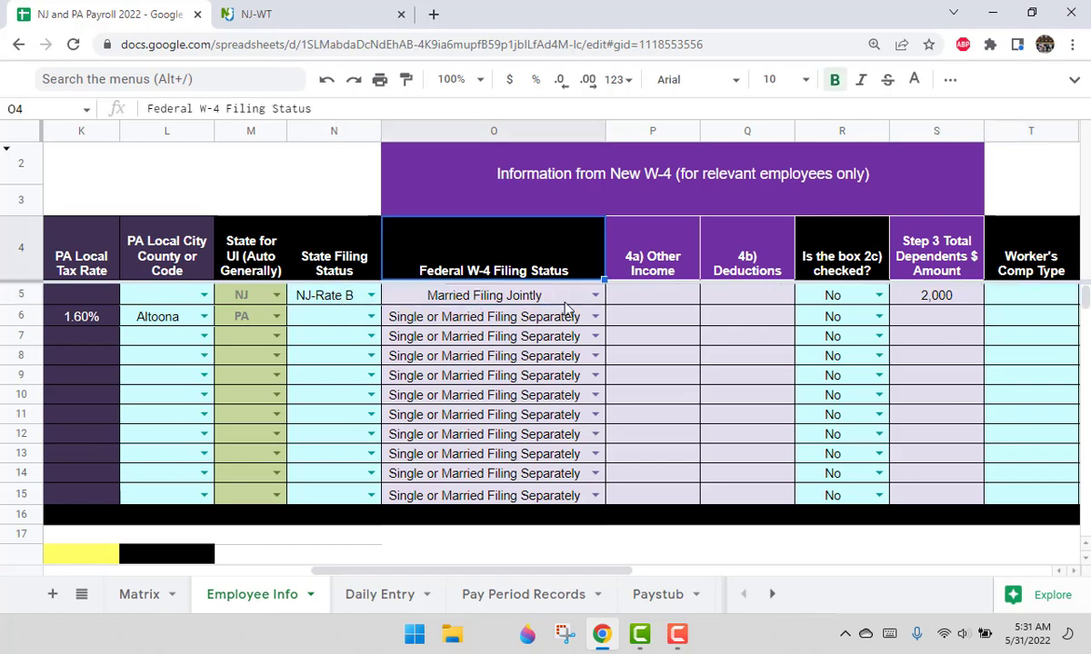
{"action": "left_click", "coordinate": [592, 296]}
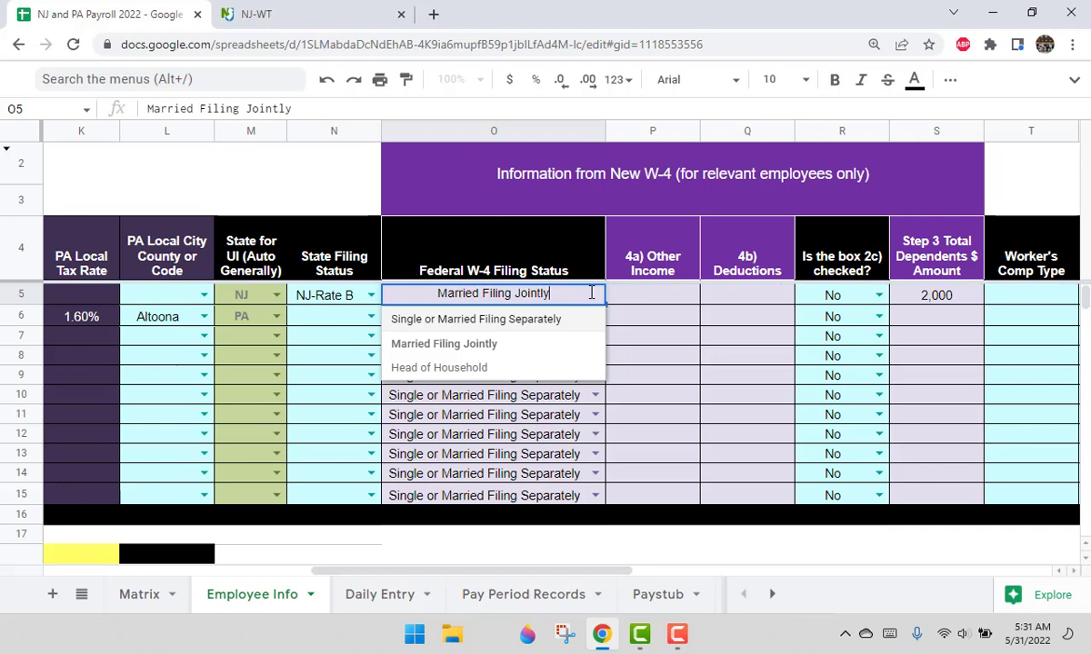
{"action": "left_click", "coordinate": [760, 299]}
Set the first employee's Step 3 Total Dependents amount to 4000.
{"action": "left_click", "coordinate": [927, 297]}
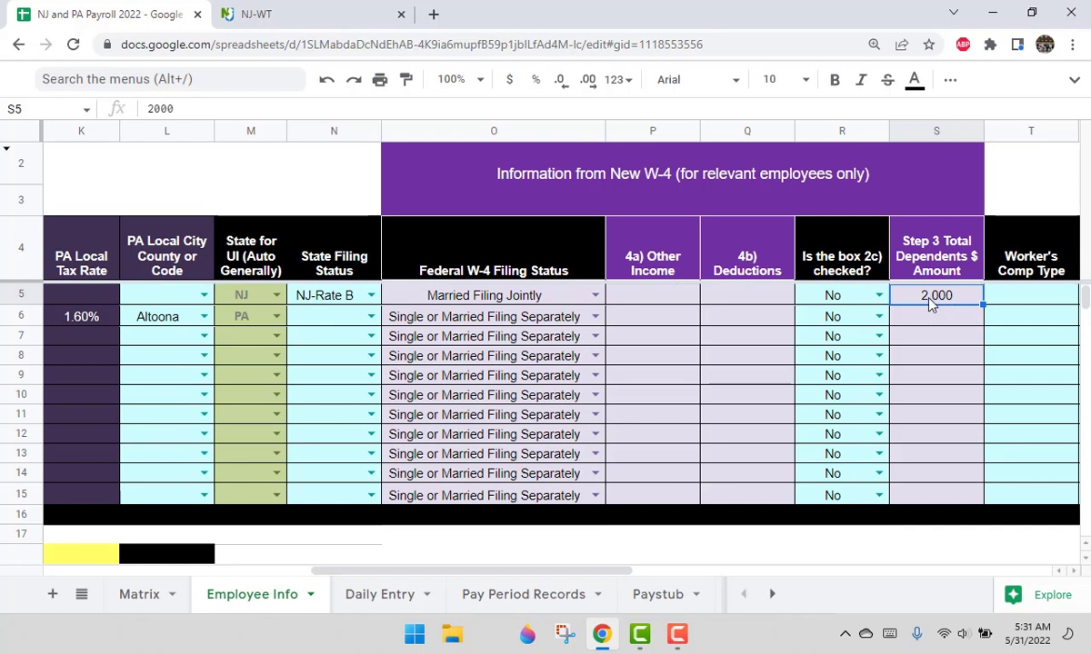
{"action": "type", "text": "4000"}
{"action": "key", "text": "Return"}
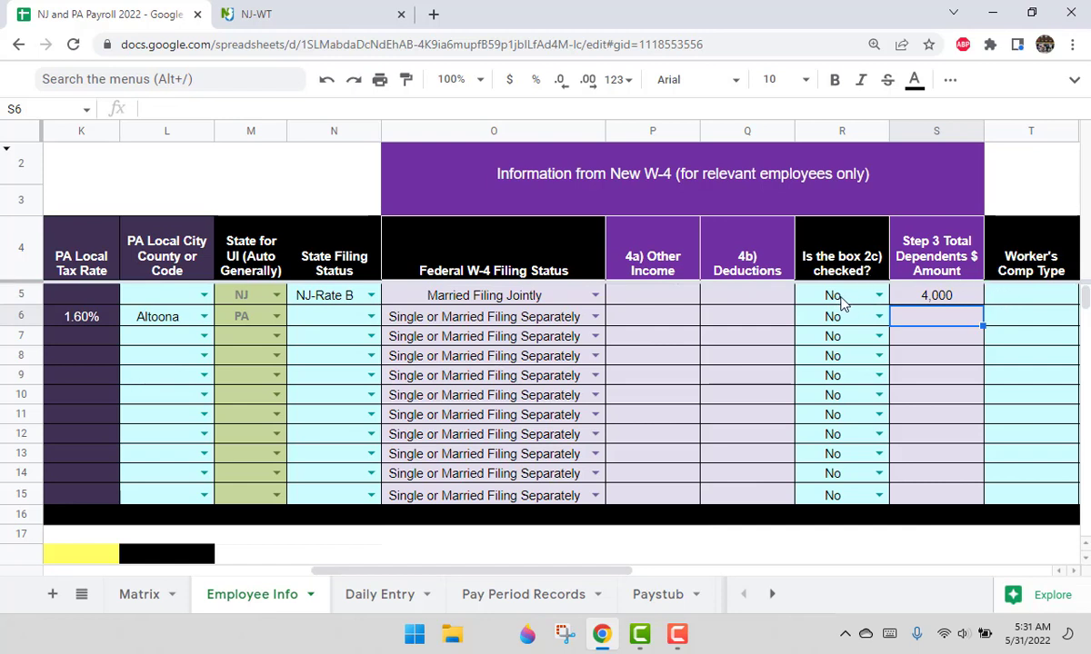
Review the options for whether box 2c) is checked for the first employee.
{"action": "left_click", "coordinate": [842, 300]}
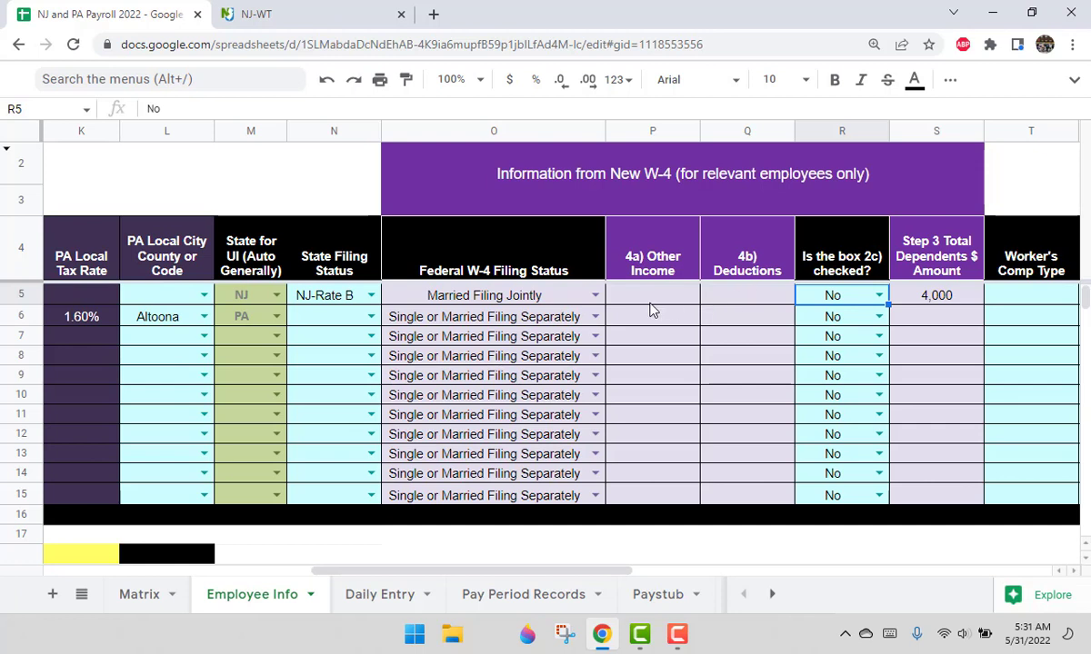
{"action": "left_click", "coordinate": [879, 300]}
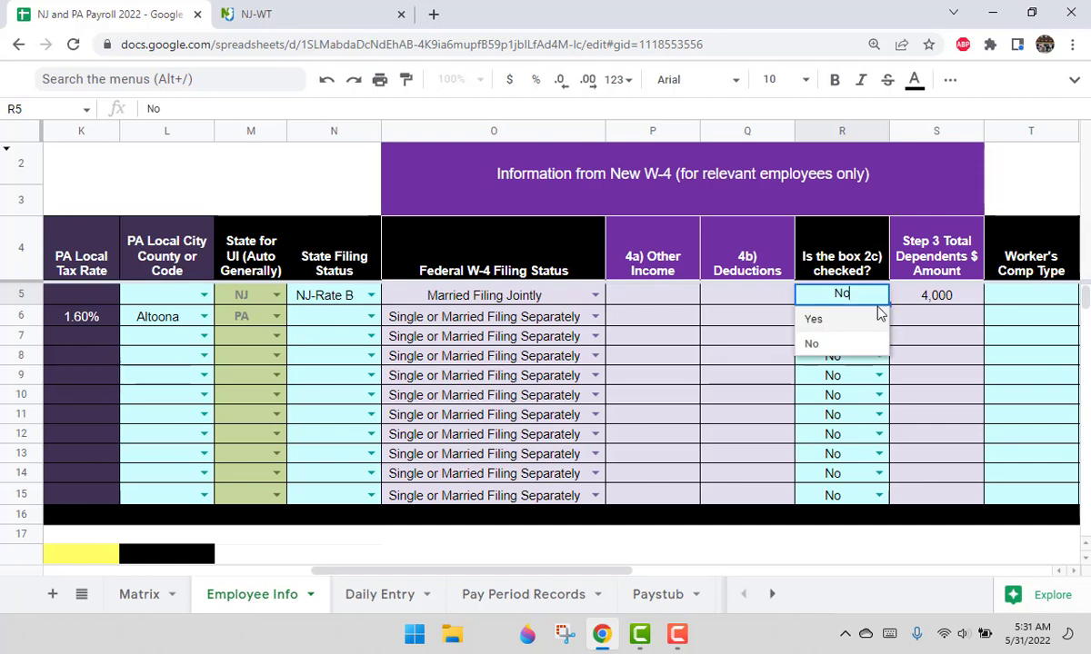
{"action": "left_click", "coordinate": [920, 323]}
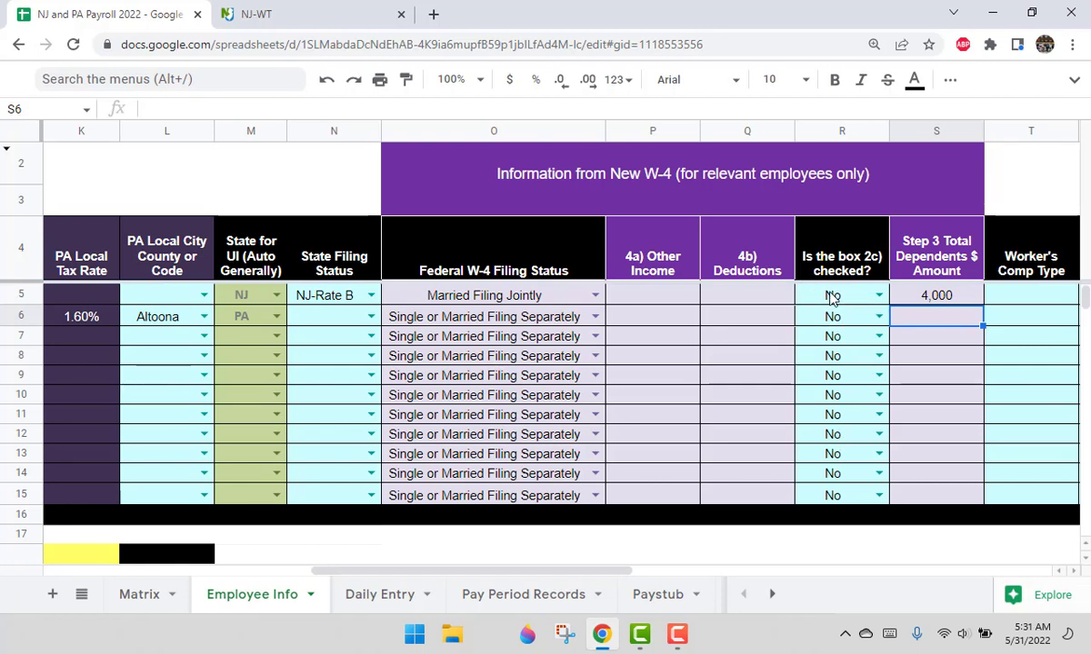
{"action": "left_click", "coordinate": [879, 293]}
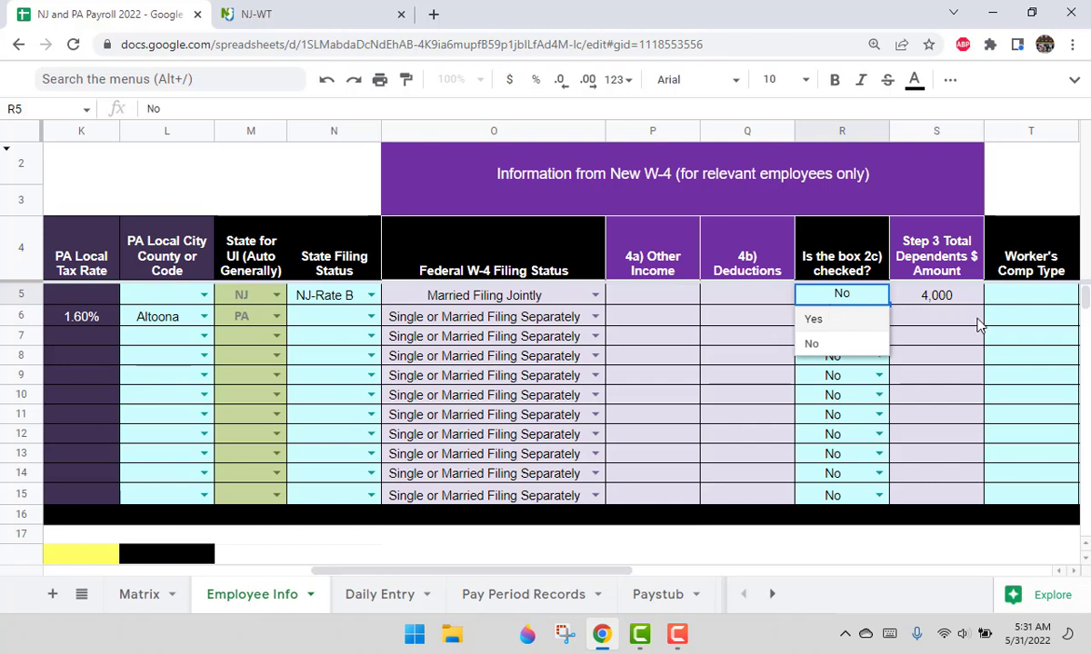
{"action": "left_click", "coordinate": [977, 335]}
Look across the first employee's worker's comp type, birthdate, phone, email and address columns.
{"action": "key", "text": "Up"}
{"action": "key", "text": "Up"}
{"action": "key", "text": "Right"}
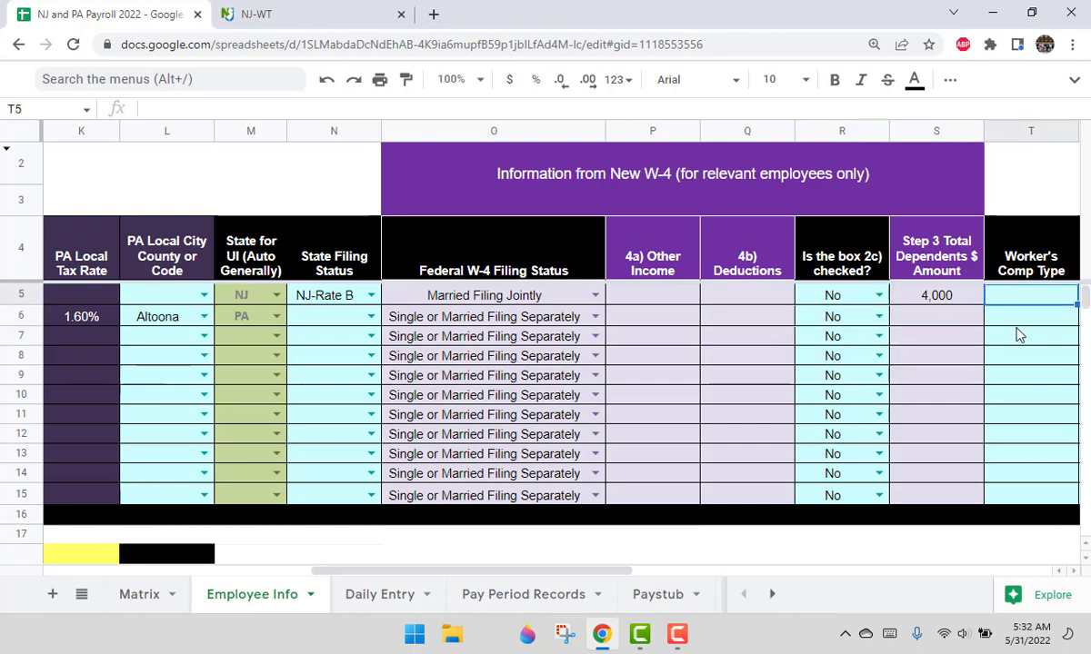
{"action": "key", "text": "Right"}
{"action": "key", "text": "Right"}
{"action": "key", "text": "Right"}
{"action": "key", "text": "Right"}
{"action": "key", "text": "Right"}
{"action": "key", "text": "Left"}
{"action": "key", "text": "Left"}
{"action": "key", "text": "Left"}
{"action": "key", "text": "Left"}
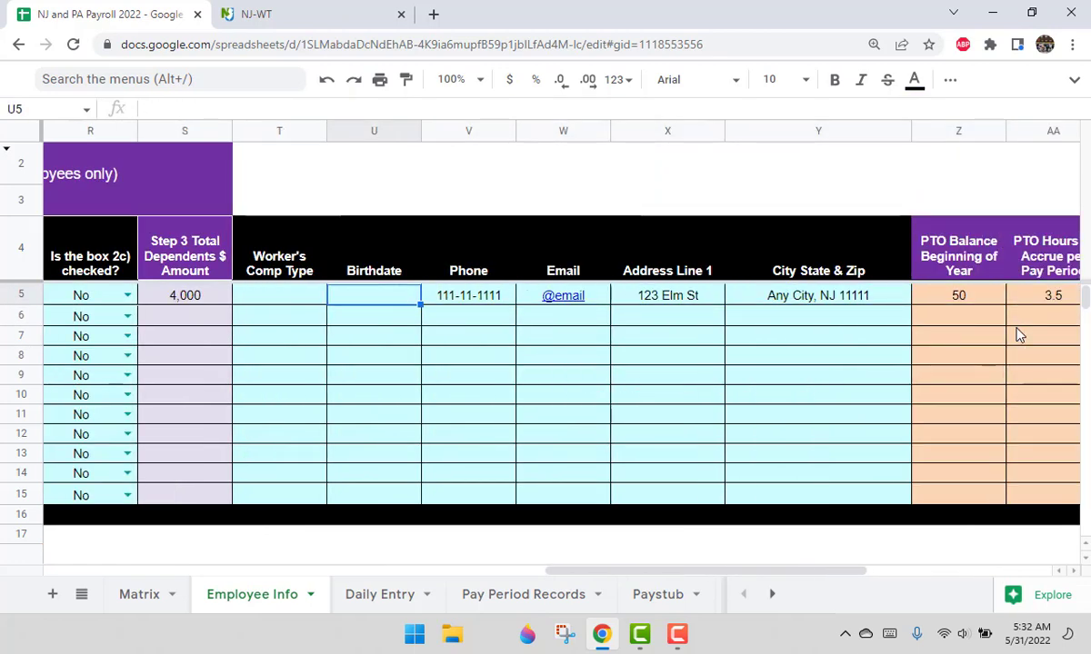
{"action": "key", "text": "Right"}
{"action": "key", "text": "Right"}
{"action": "key", "text": "Right"}
{"action": "key", "text": "Right"}
{"action": "key", "text": "Right"}
{"action": "key", "text": "Left"}
{"action": "key", "text": "Left"}
{"action": "key", "text": "Left"}
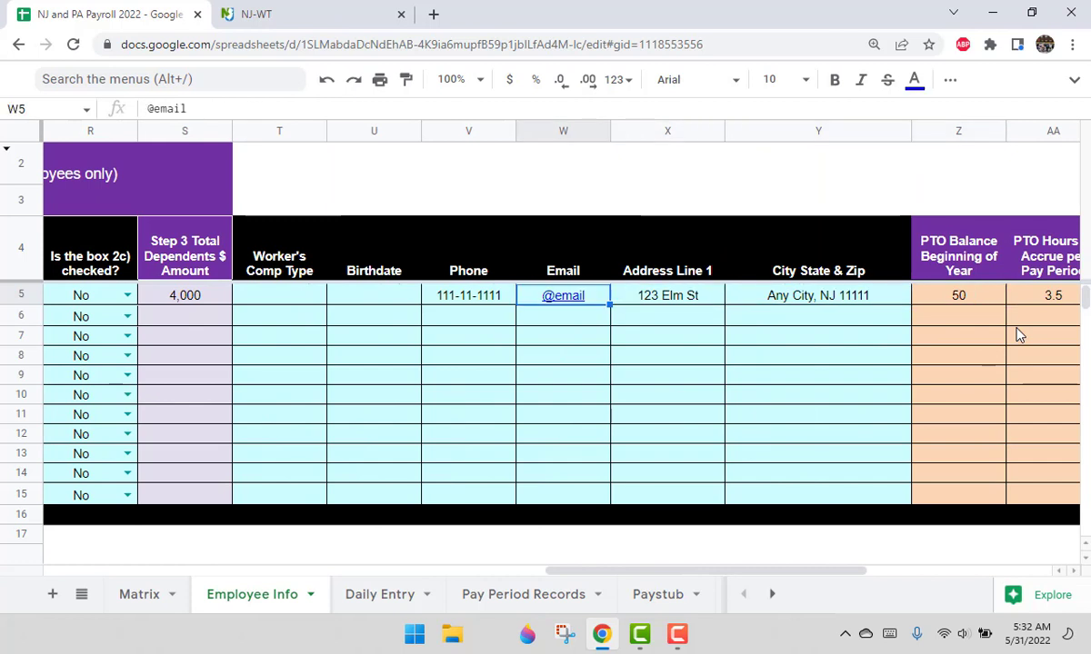
{"action": "key", "text": "Right"}
{"action": "key", "text": "Left"}
{"action": "key", "text": "Left"}
{"action": "key", "text": "Right"}
{"action": "key", "text": "Right"}
{"action": "key", "text": "Right"}
Look across the first employee's PTO balance, PTO accrual, hire date and State UI columns.
{"action": "key", "text": "Right"}
{"action": "key", "text": "Right"}
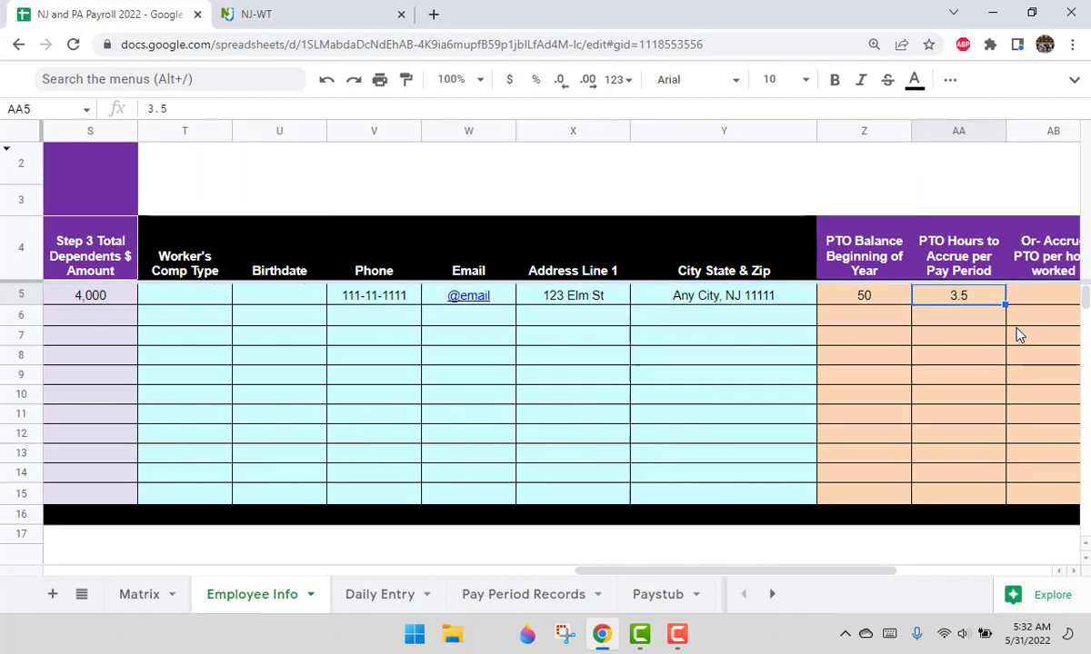
{"action": "key", "text": "Left"}
{"action": "key", "text": "Left"}
{"action": "key", "text": "Left"}
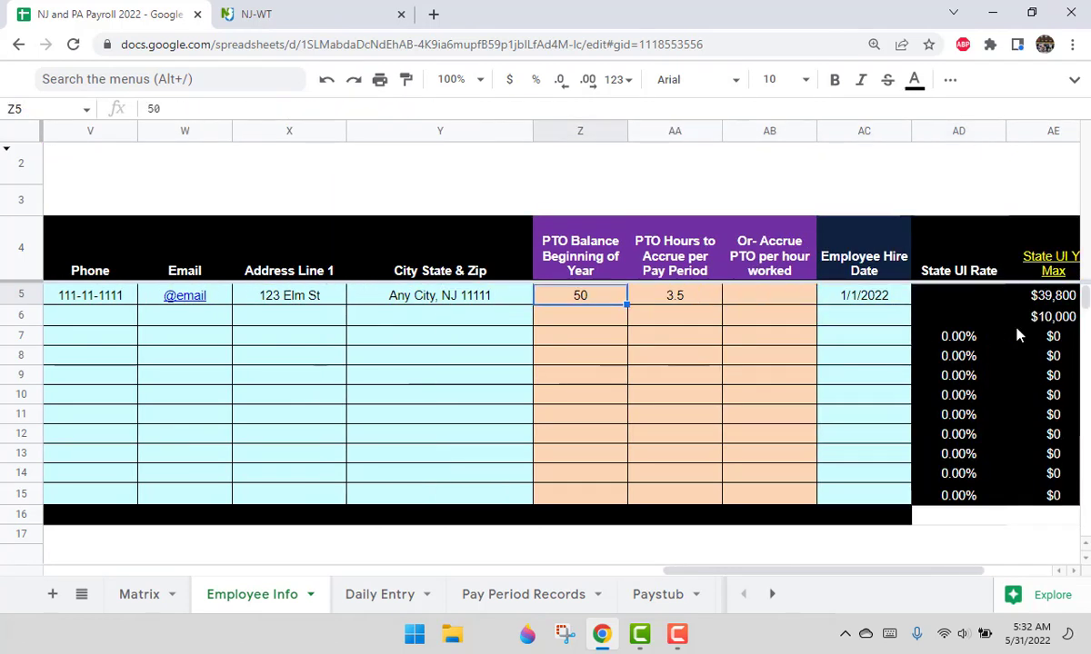
{"action": "key", "text": "Right"}
{"action": "key", "text": "Right"}
{"action": "key", "text": "Right"}
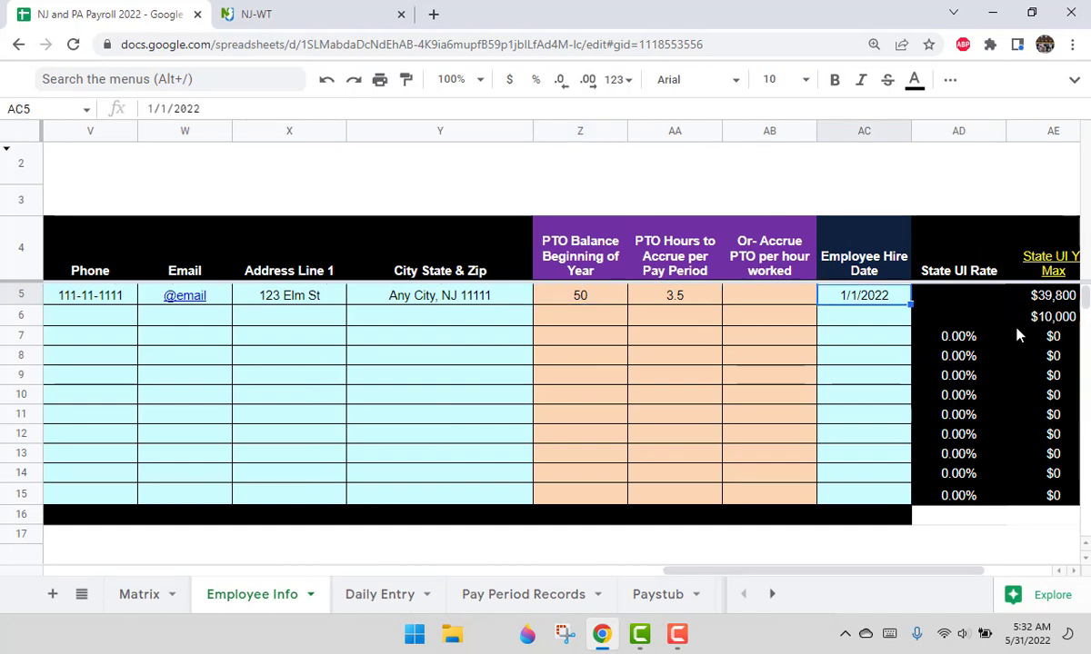
{"action": "key", "text": "Left"}
{"action": "key", "text": "Left"}
{"action": "key", "text": "Left"}
{"action": "key", "text": "Right"}
{"action": "key", "text": "Right"}
{"action": "key", "text": "Right"}
{"action": "key", "text": "Right"}
{"action": "key", "text": "Left"}
{"action": "key", "text": "Right"}
{"action": "key", "text": "Right"}
{"action": "key", "text": "Right"}
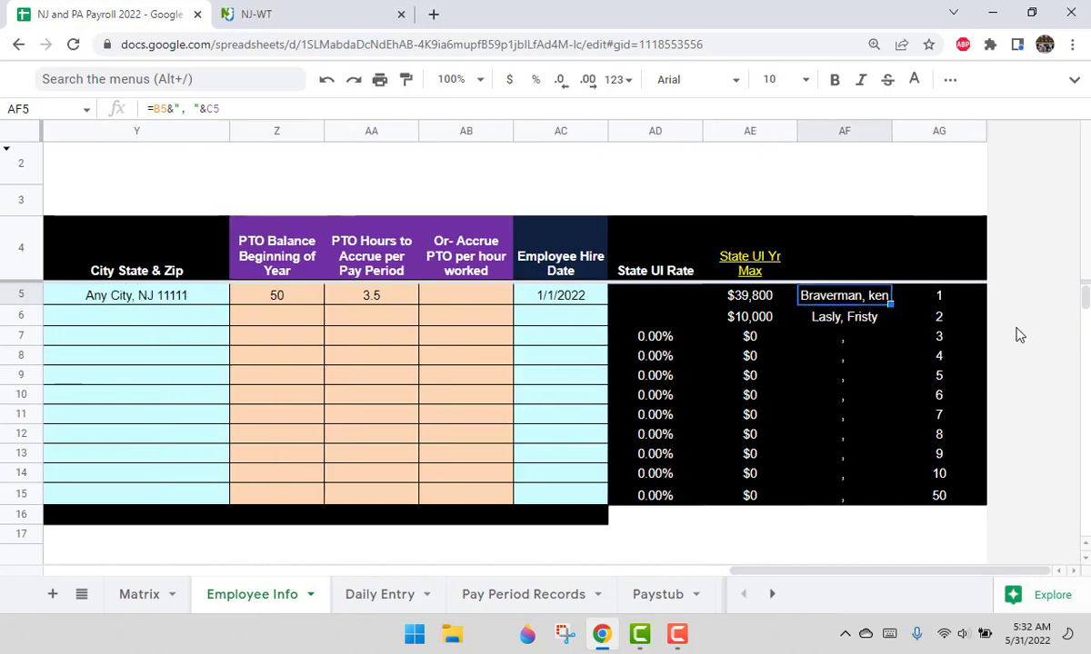
Return to the start of the employee table and look across the second employee's row to the 4a) Other Income column.
{"action": "key", "text": "Left"}
{"action": "key", "text": "Left"}
{"action": "key", "text": "Left"}
{"action": "key", "text": "Left"}
{"action": "key", "text": "Left"}
{"action": "key", "text": "Left"}
{"action": "key", "text": "Left"}
{"action": "key", "text": "Left"}
{"action": "key", "text": "Left"}
{"action": "key", "text": "Left"}
{"action": "key", "text": "Left"}
{"action": "key", "text": "Left"}
{"action": "key", "text": "Left"}
{"action": "key", "text": "Left"}
{"action": "key", "text": "Left"}
{"action": "key", "text": "Left"}
{"action": "key", "text": "Left"}
{"action": "key", "text": "Left"}
{"action": "key", "text": "Left"}
{"action": "key", "text": "Left"}
{"action": "key", "text": "Left"}
{"action": "key", "text": "Left"}
{"action": "key", "text": "Left"}
{"action": "key", "text": "Left"}
{"action": "key", "text": "Left"}
{"action": "key", "text": "Left"}
{"action": "key", "text": "Left"}
{"action": "key", "text": "Left"}
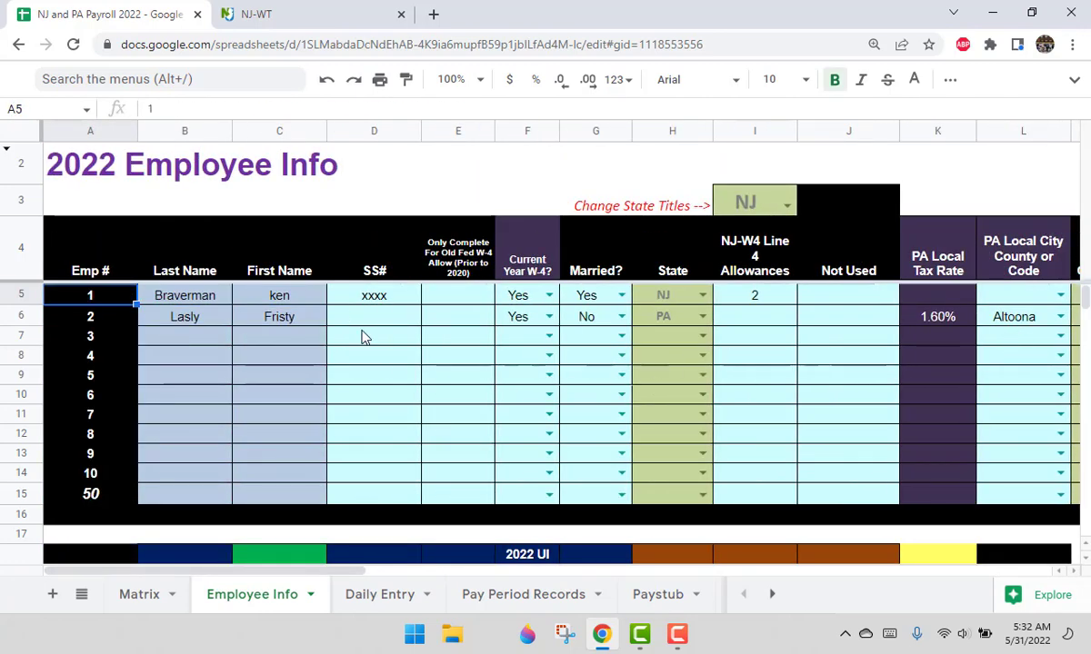
{"action": "key", "text": "Down"}
{"action": "key", "text": "Right"}
{"action": "key", "text": "Right"}
{"action": "key", "text": "Right"}
{"action": "key", "text": "Right"}
{"action": "key", "text": "Right"}
{"action": "key", "text": "Right"}
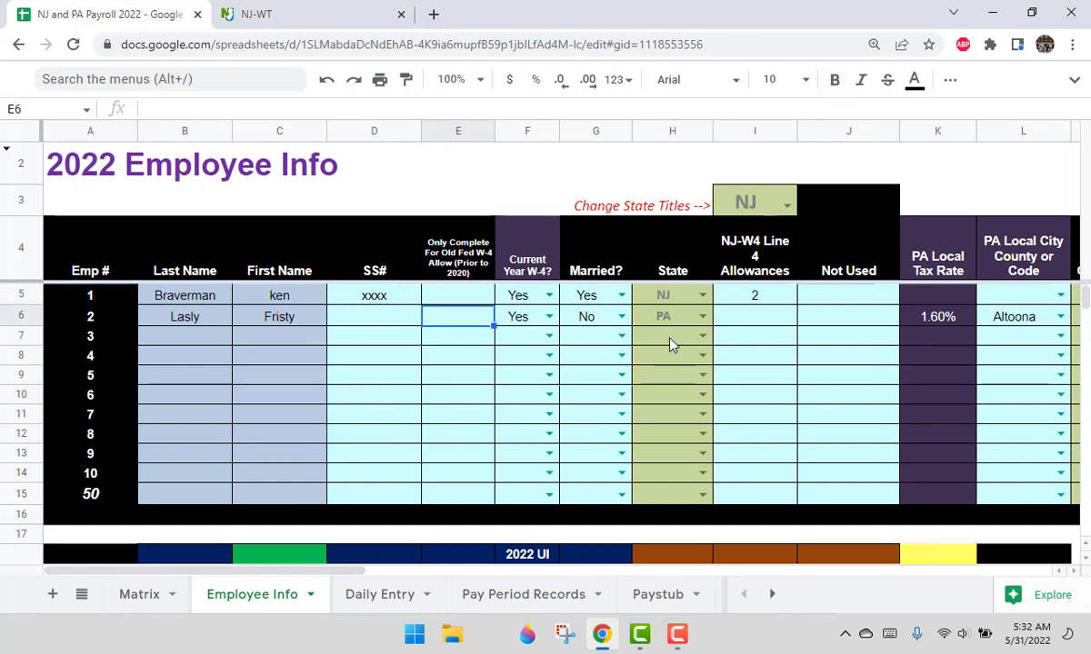
{"action": "key", "text": "Right"}
{"action": "key", "text": "Right"}
{"action": "key", "text": "Right"}
{"action": "key", "text": "Right"}
{"action": "key", "text": "Right"}
{"action": "key", "text": "Right"}
{"action": "key", "text": "Right"}
{"action": "key", "text": "Right"}
{"action": "key", "text": "Right"}
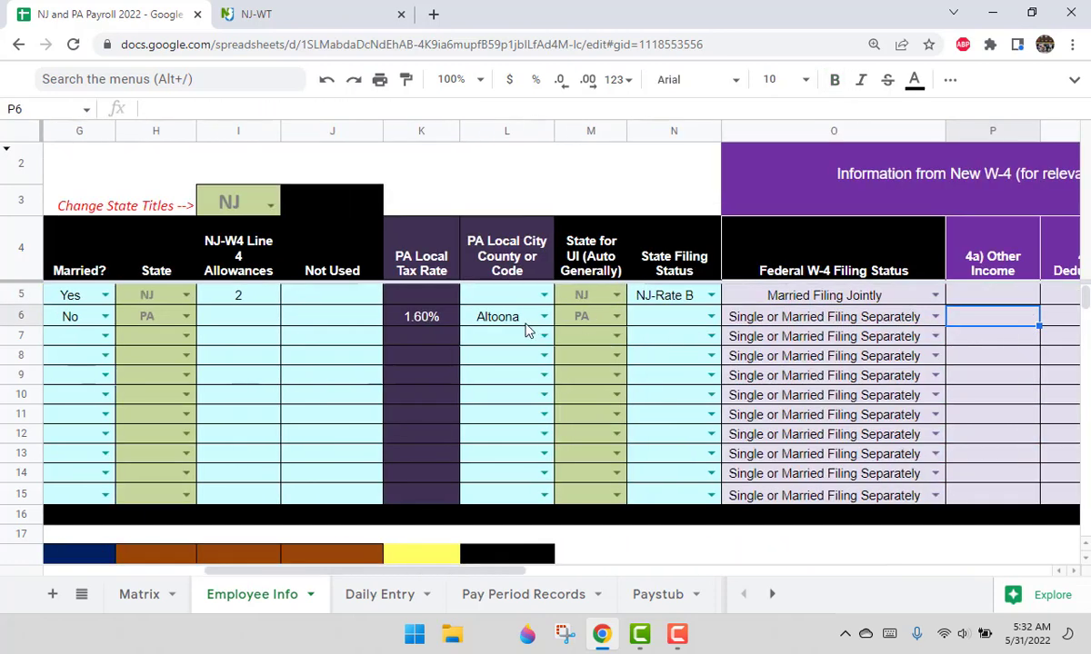
Review the PA local city, county or code options for the first and second employees.
{"action": "left_click", "coordinate": [544, 318]}
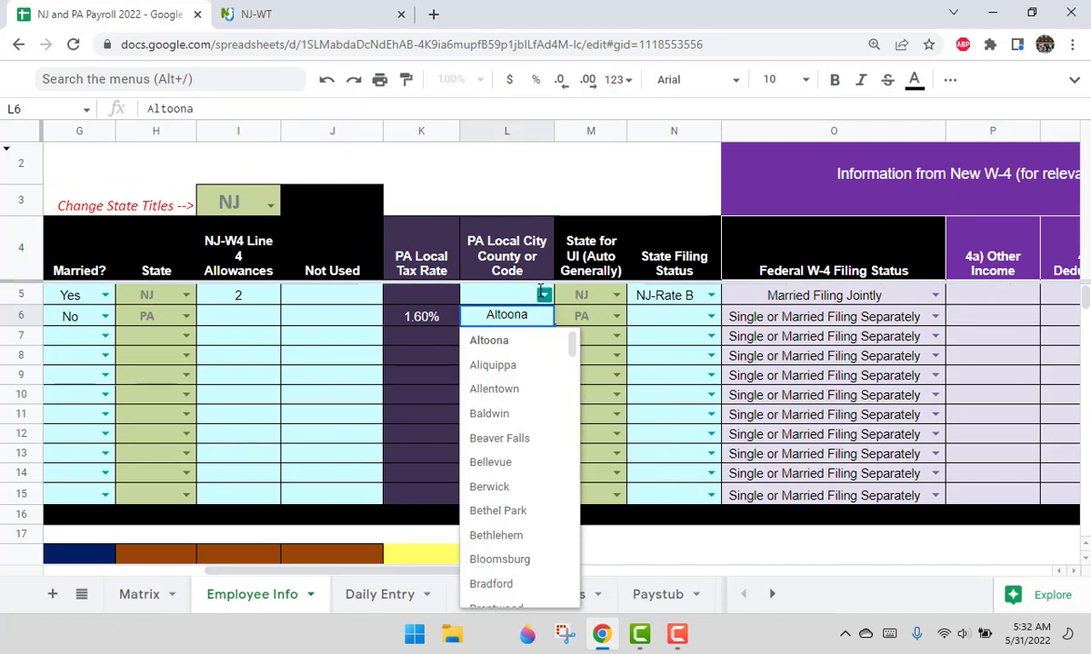
{"action": "left_click", "coordinate": [544, 295]}
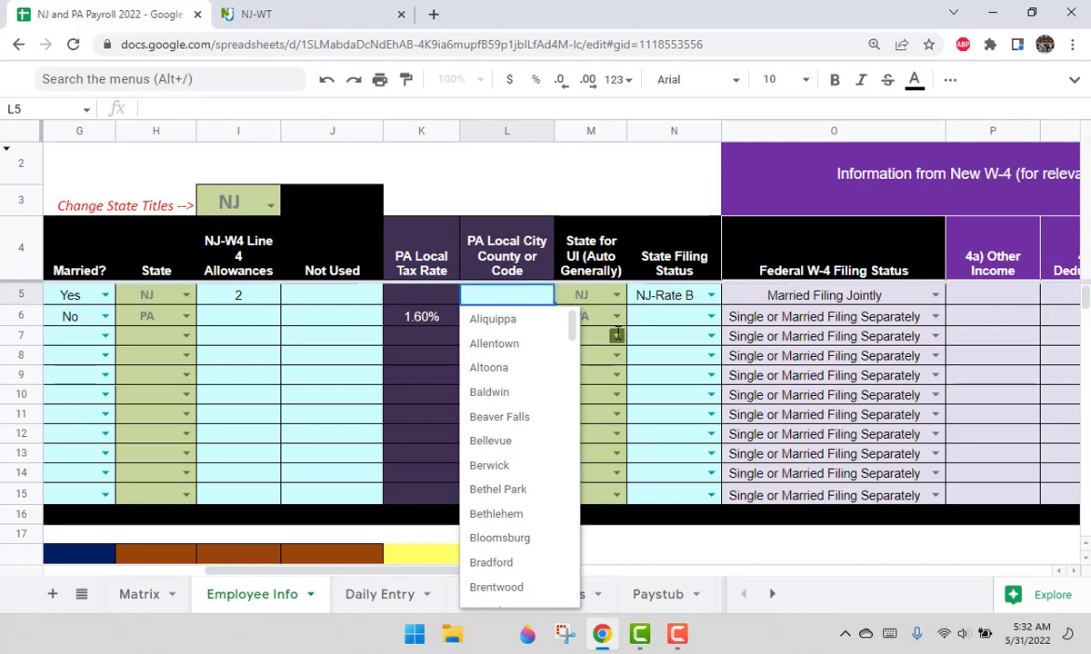
{"action": "double_click", "coordinate": [565, 335]}
{"action": "left_click", "coordinate": [534, 336]}
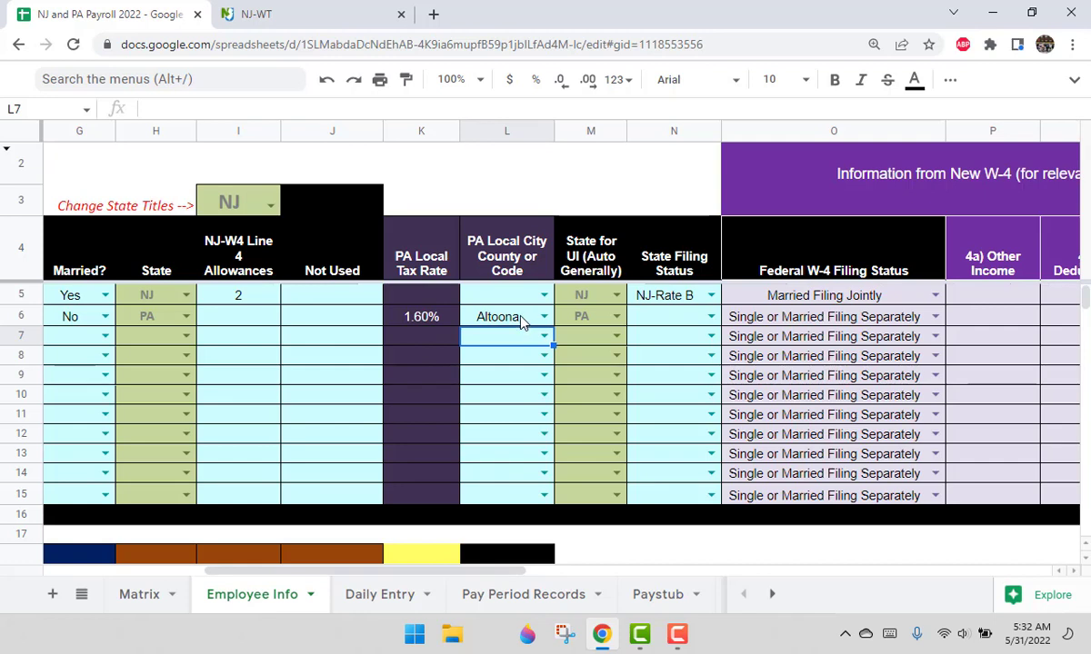
{"action": "left_click", "coordinate": [530, 318]}
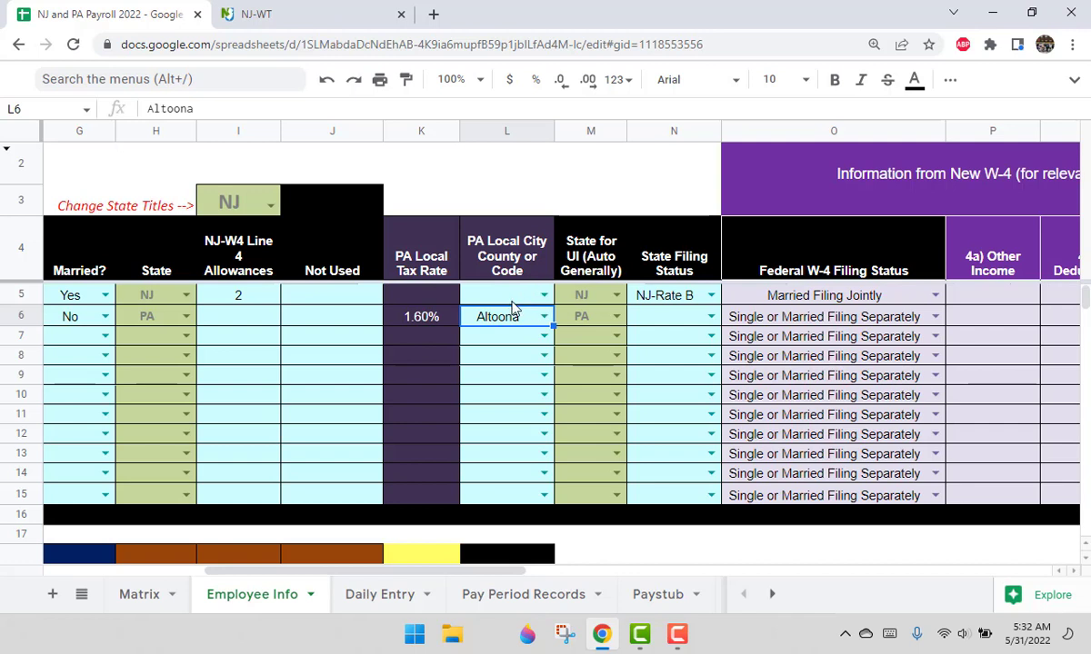
{"action": "left_click", "coordinate": [510, 302]}
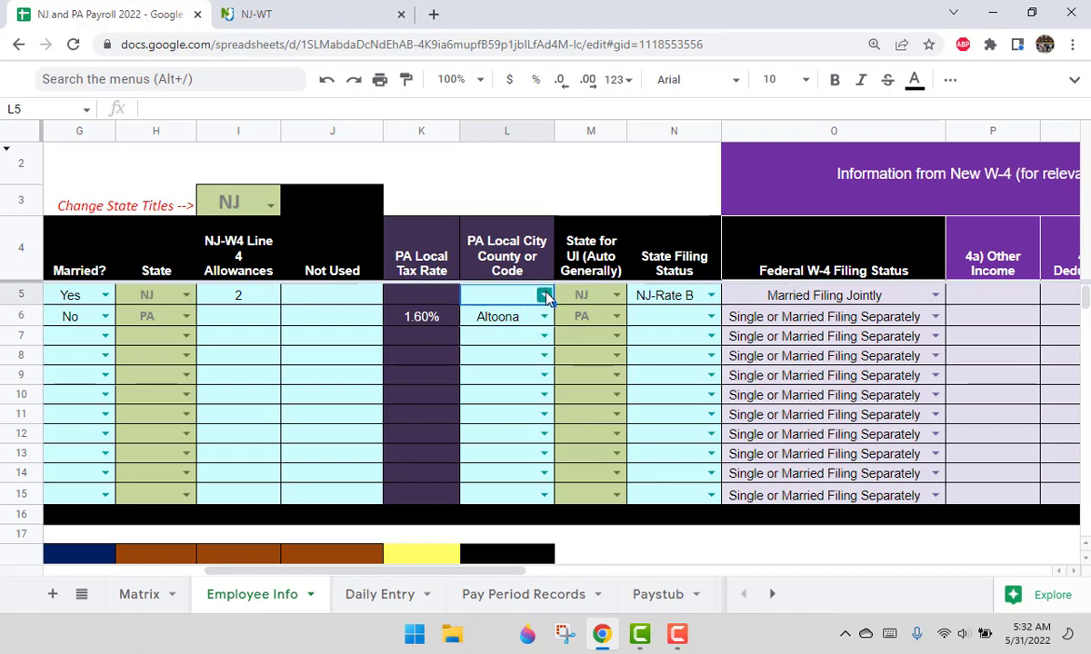
{"action": "left_click", "coordinate": [543, 294]}
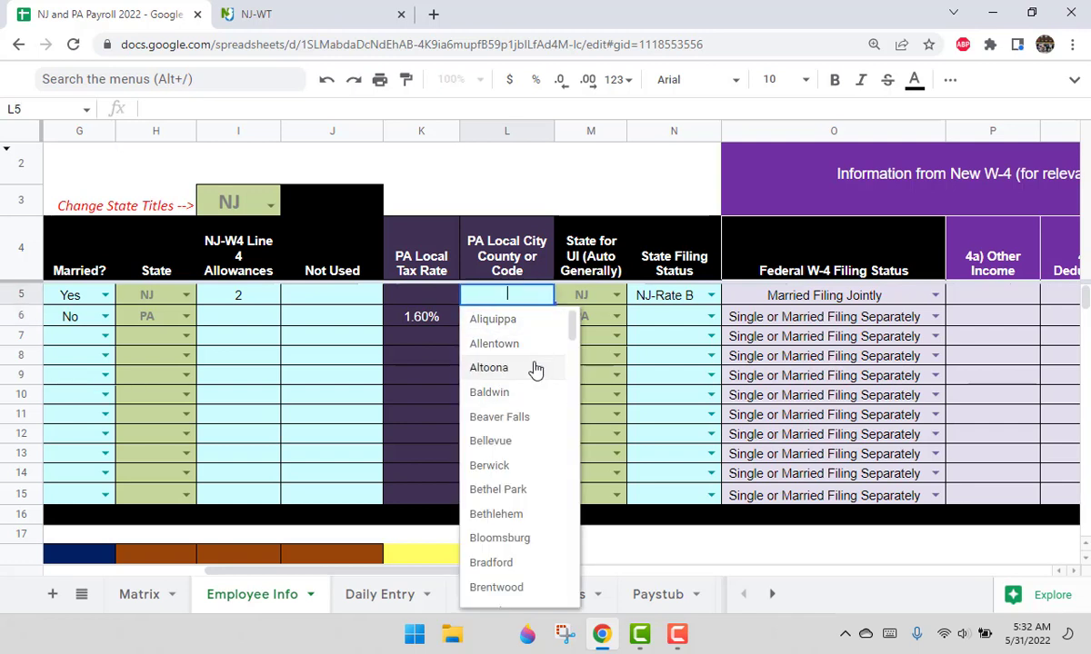
{"action": "left_click", "coordinate": [661, 398]}
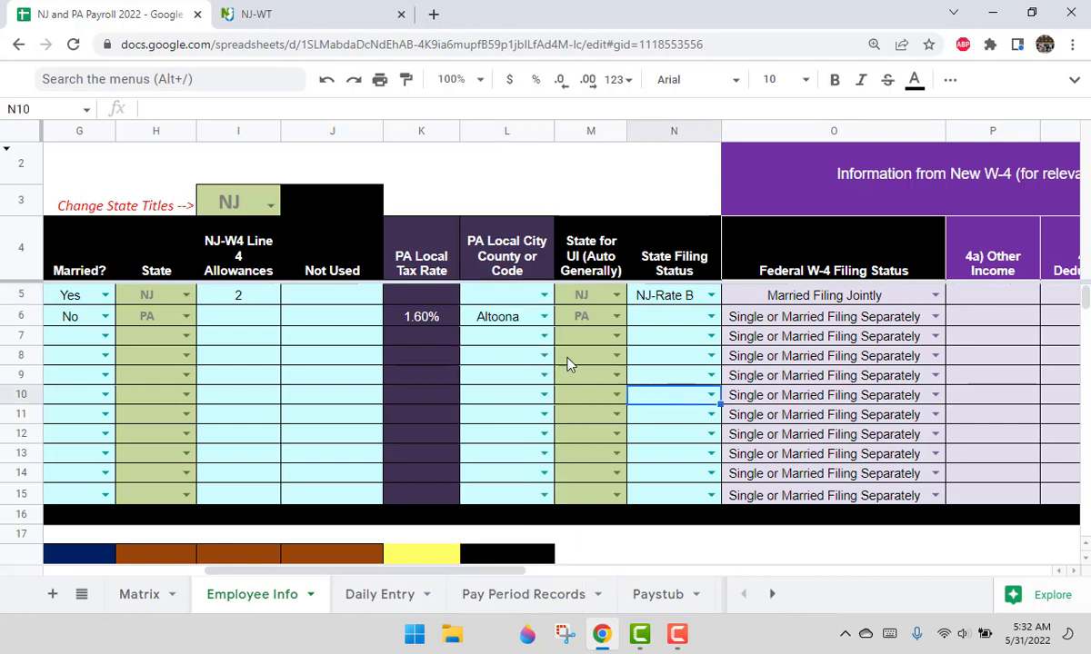
Set the second employee's PA local city to Baldwin.
{"action": "left_click", "coordinate": [523, 323]}
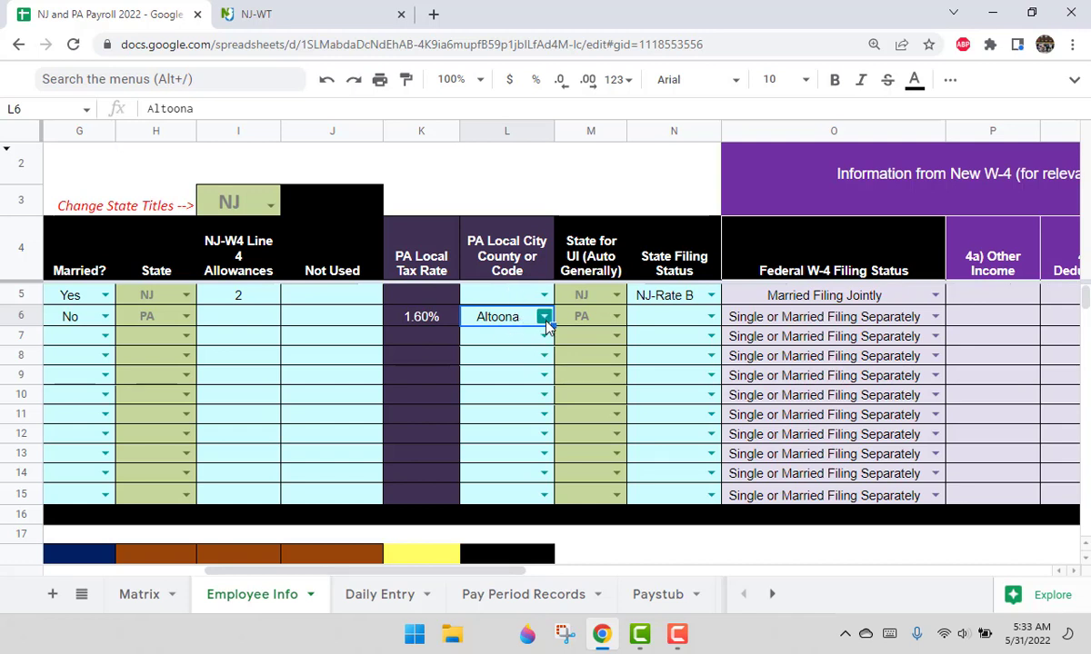
{"action": "left_click", "coordinate": [543, 318]}
{"action": "left_click", "coordinate": [524, 412]}
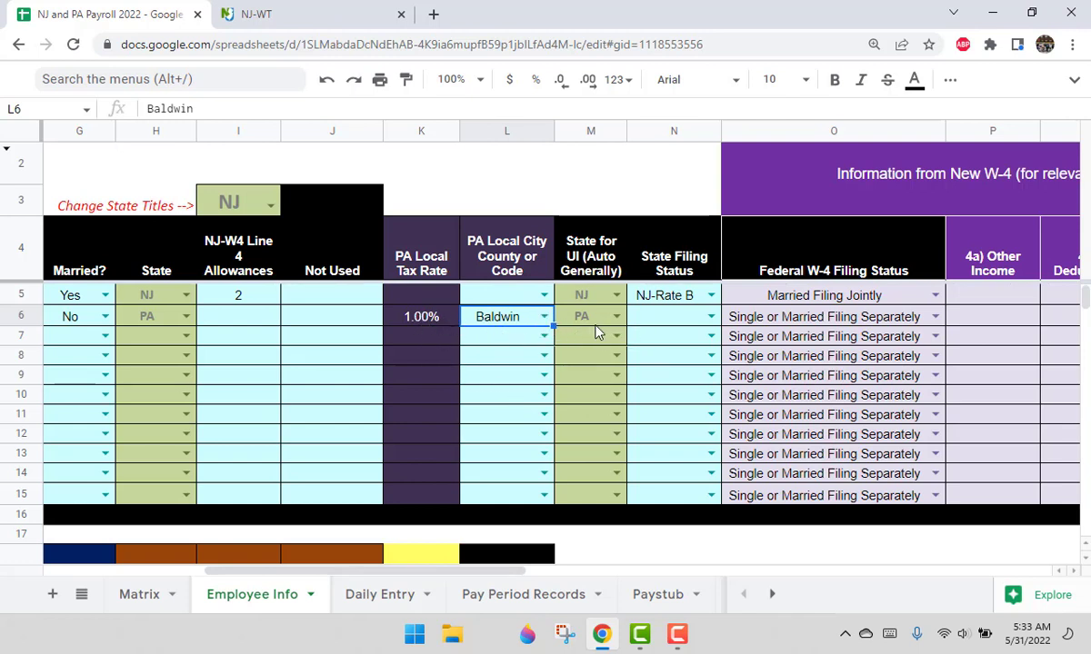
Review the State Filing Status options for the second employee.
{"action": "left_click", "coordinate": [698, 318]}
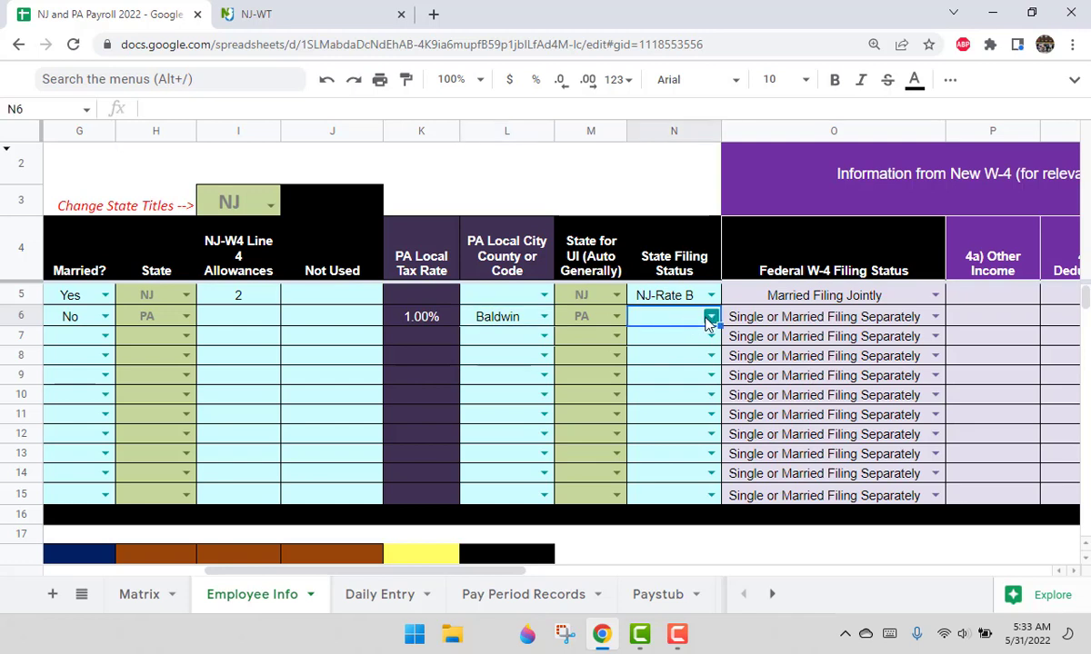
{"action": "left_click", "coordinate": [709, 317]}
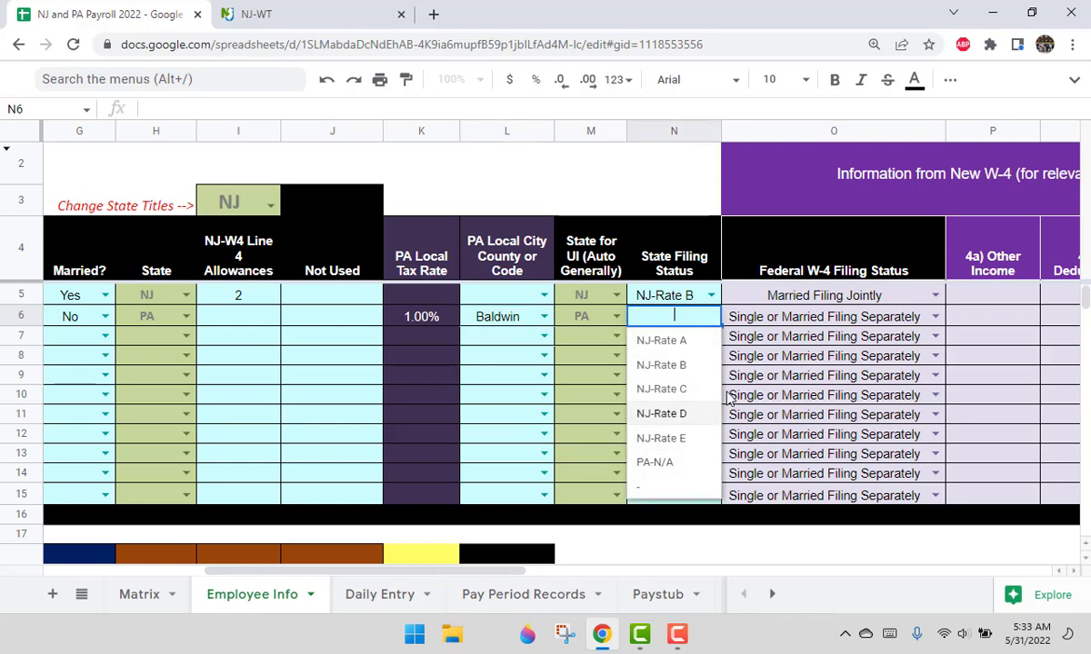
{"action": "left_click", "coordinate": [812, 338]}
{"action": "left_click", "coordinate": [676, 324]}
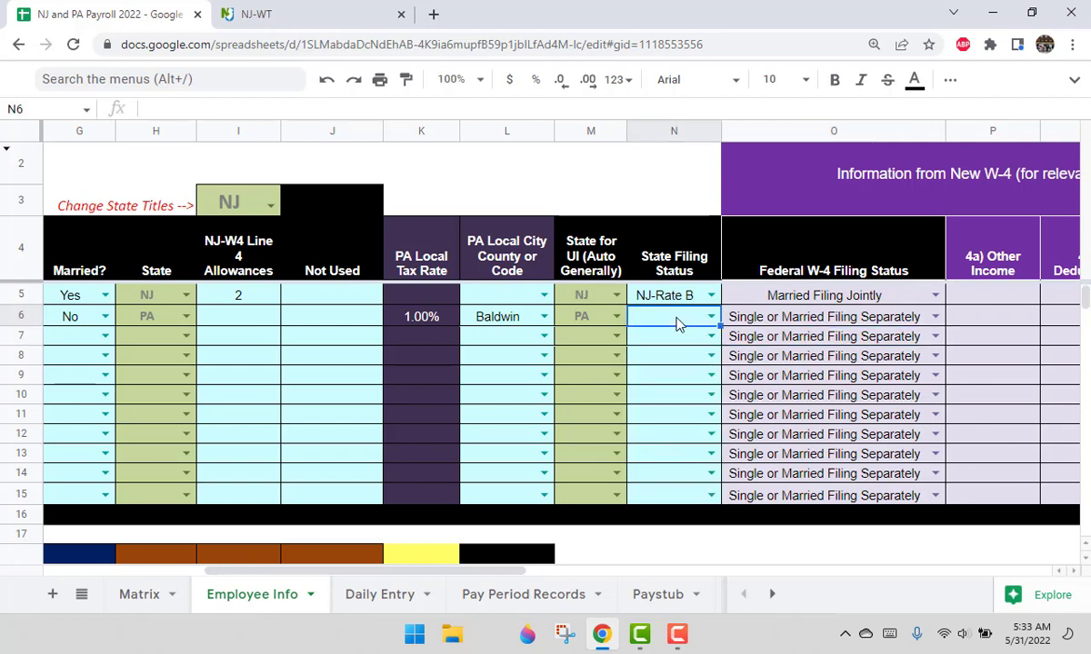
Look across the second employee's federal W-4 fields up to the box 2c) column and return to the start of the row.
{"action": "left_click", "coordinate": [796, 319]}
{"action": "key", "text": "Right"}
{"action": "key", "text": "Right"}
{"action": "key", "text": "Right"}
{"action": "key", "text": "Right"}
{"action": "key", "text": "Right"}
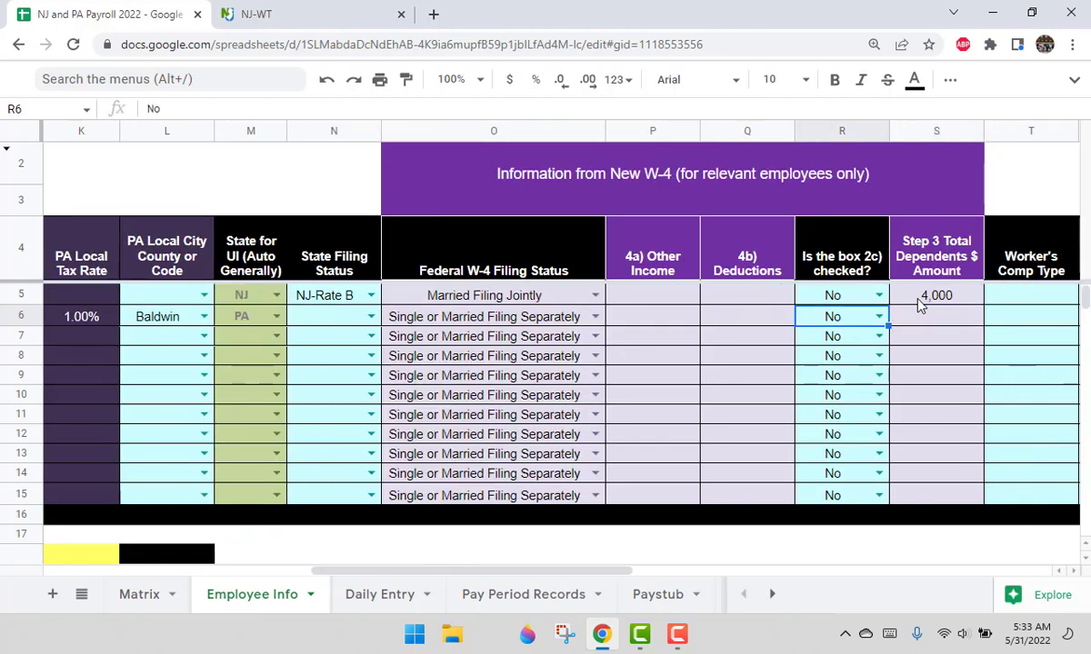
{"action": "key", "text": "Left"}
{"action": "key", "text": "Left"}
{"action": "key", "text": "Left"}
{"action": "key", "text": "Left"}
{"action": "key", "text": "Left"}
{"action": "key", "text": "Left"}
{"action": "key", "text": "Left"}
{"action": "key", "text": "Left"}
{"action": "key", "text": "Left"}
{"action": "key", "text": "Left"}
{"action": "key", "text": "Left"}
{"action": "key", "text": "Left"}
{"action": "key", "text": "Left"}
{"action": "key", "text": "Left"}
{"action": "key", "text": "Left"}
{"action": "key", "text": "Left"}
{"action": "key", "text": "Left"}
{"action": "key", "text": "Left"}
{"action": "key", "text": "Left"}
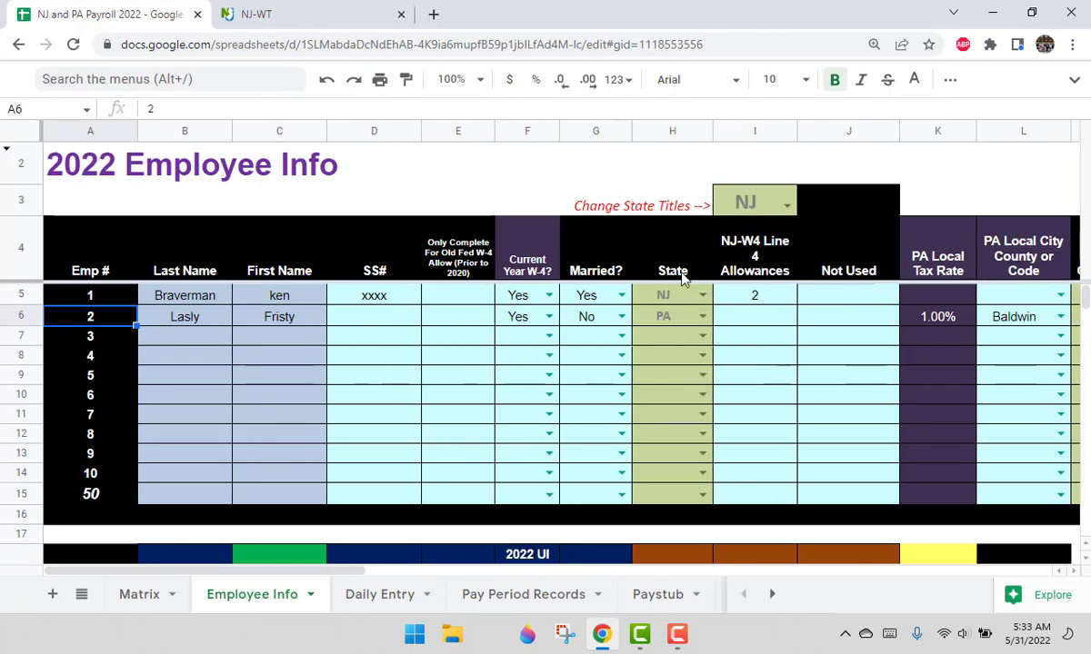
Switch the state titles to PA and check the headings of the two state allowance columns.
{"action": "left_click", "coordinate": [786, 205]}
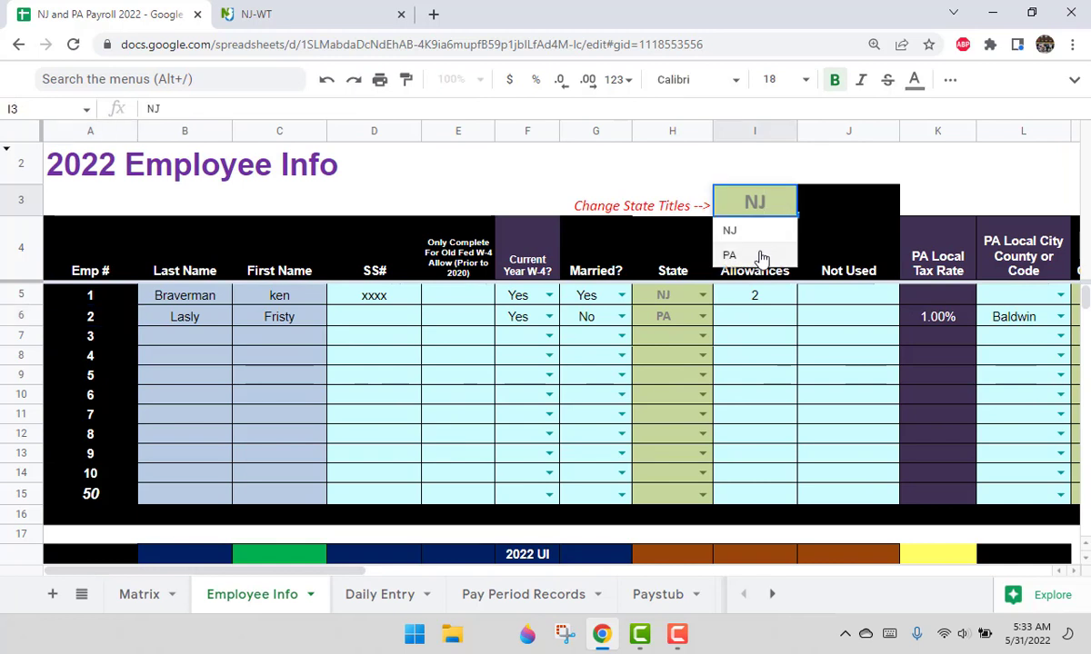
{"action": "left_click", "coordinate": [761, 257]}
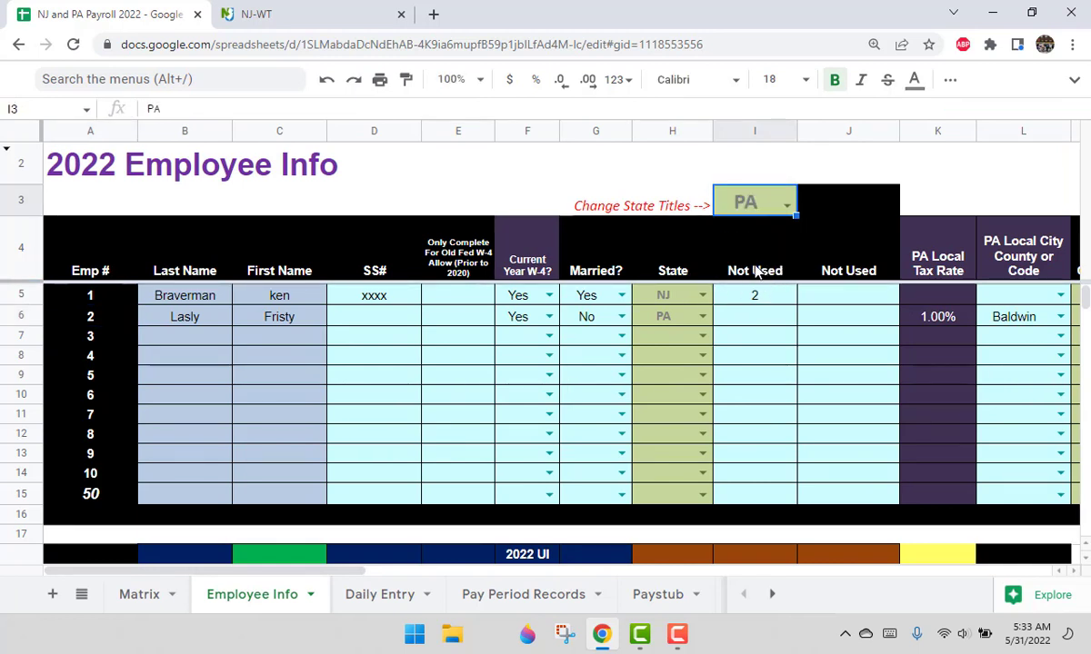
{"action": "left_click_drag", "start_coordinate": [761, 272], "coordinate": [811, 273]}
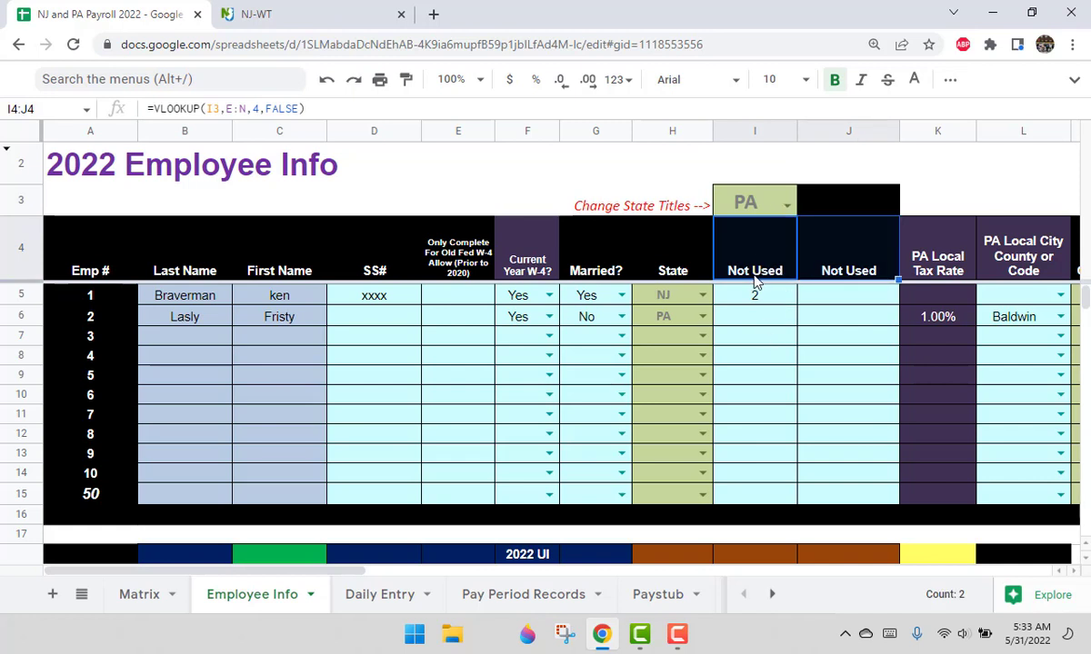
{"action": "left_click", "coordinate": [823, 270]}
{"action": "left_click", "coordinate": [768, 270]}
{"action": "left_click", "coordinate": [828, 270]}
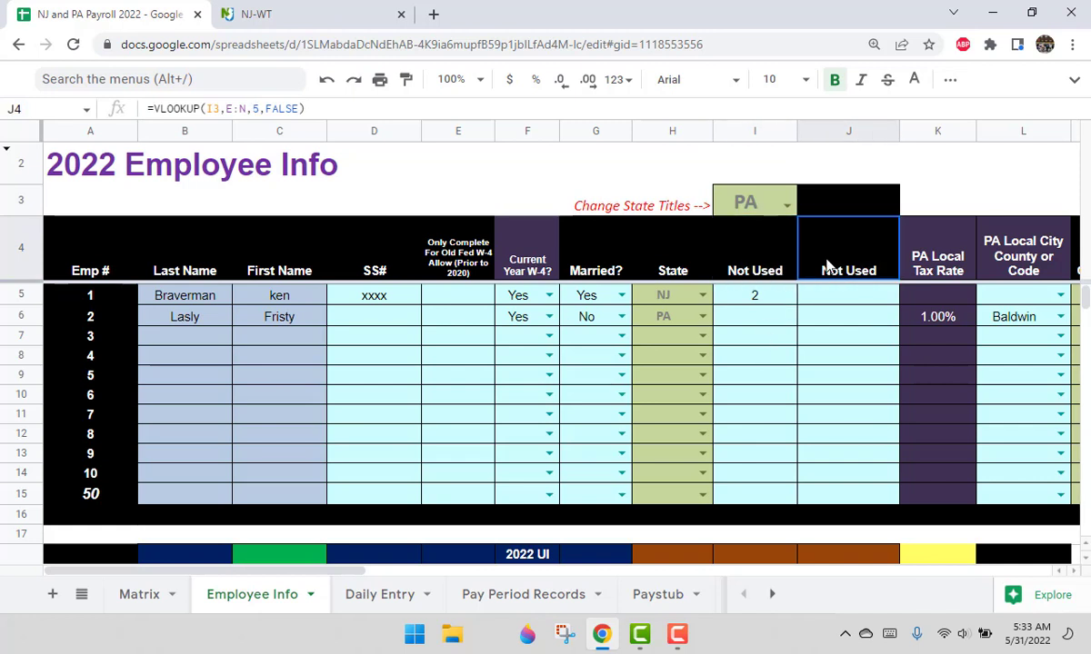
Set the state titles back to NJ and check the first employee's NJ-W4 Line 4 Allowances value.
{"action": "left_click", "coordinate": [786, 208]}
{"action": "left_click", "coordinate": [760, 233]}
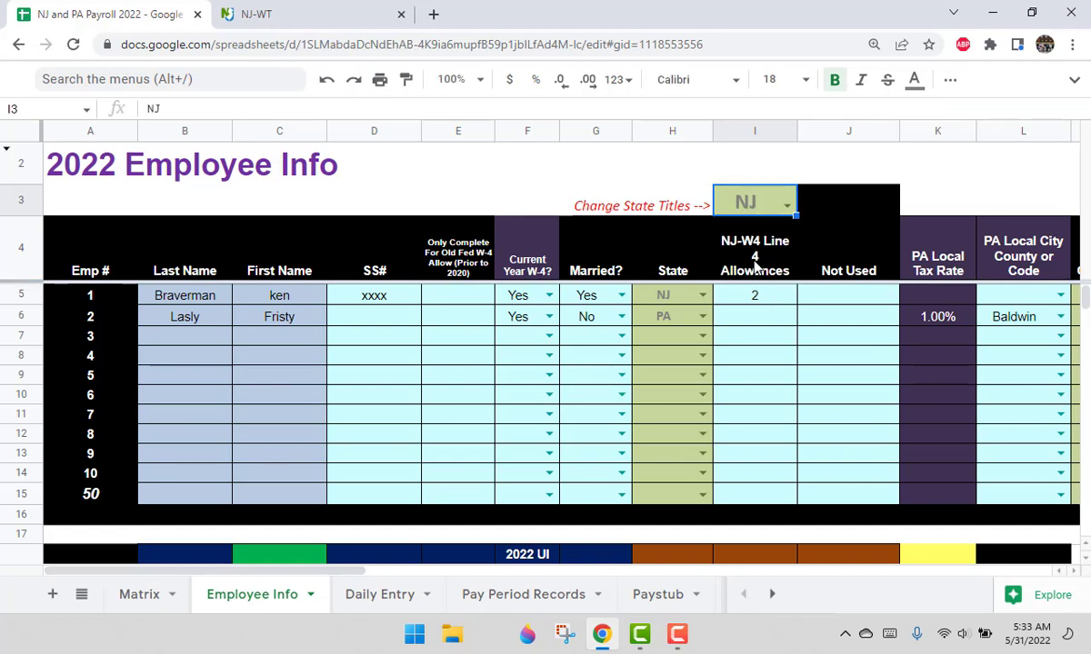
{"action": "key", "text": "Down"}
{"action": "key", "text": "Down"}
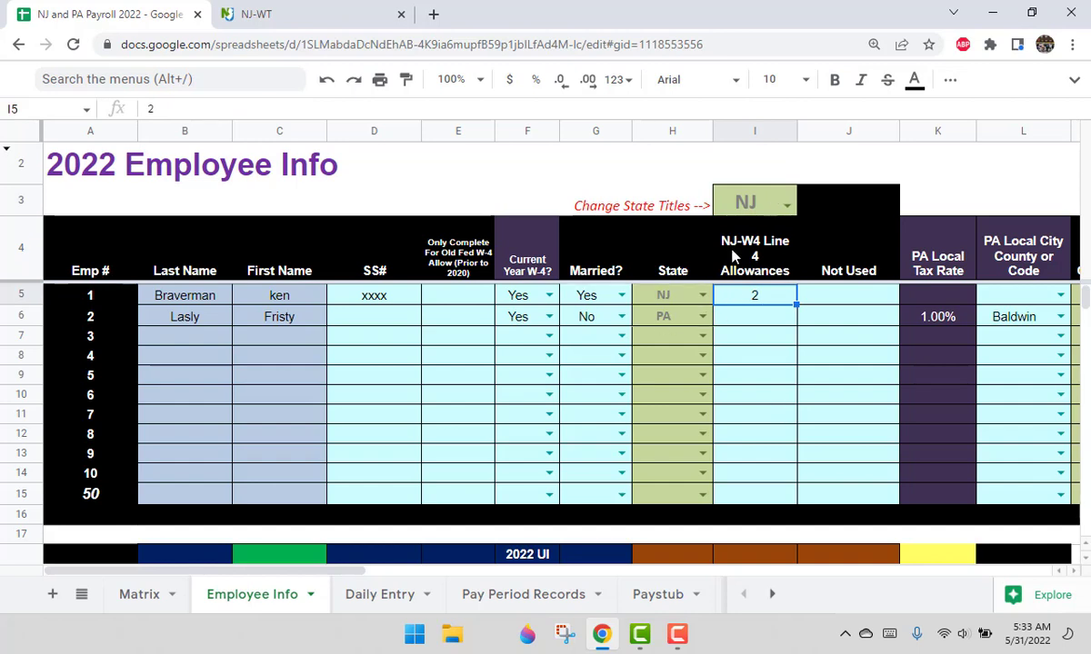
Enter the 2022 UI rates in the state table: 3.5% for New Jersey and 1.5% for Pennsylvania.
{"action": "scroll", "coordinate": [471, 378], "scroll_direction": "down", "scroll_amount": 3}
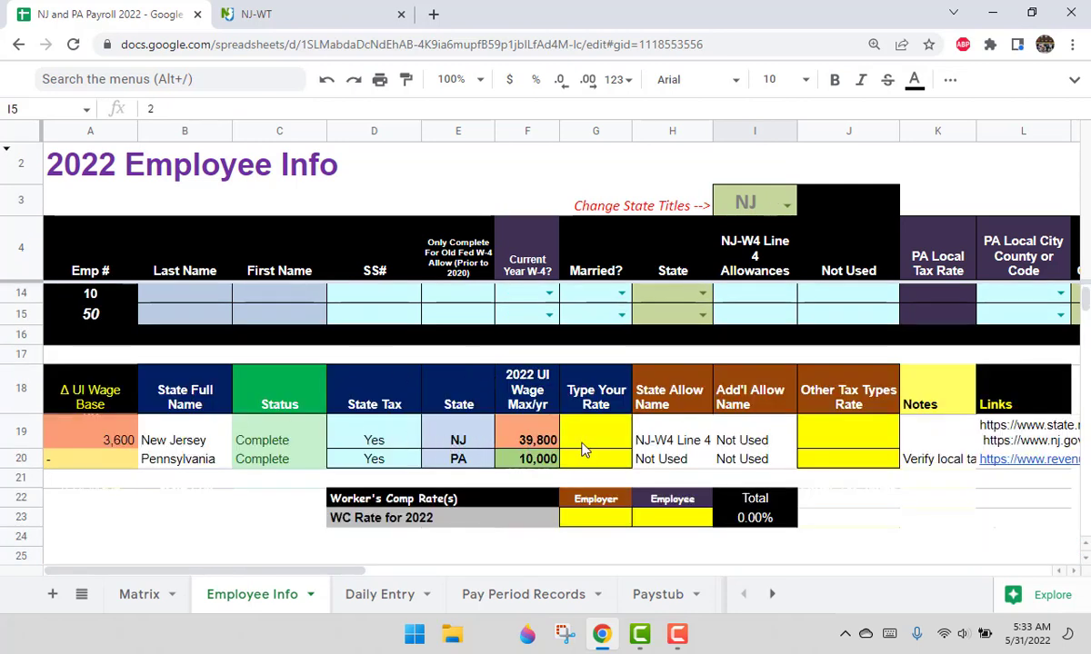
{"action": "left_click", "coordinate": [567, 420]}
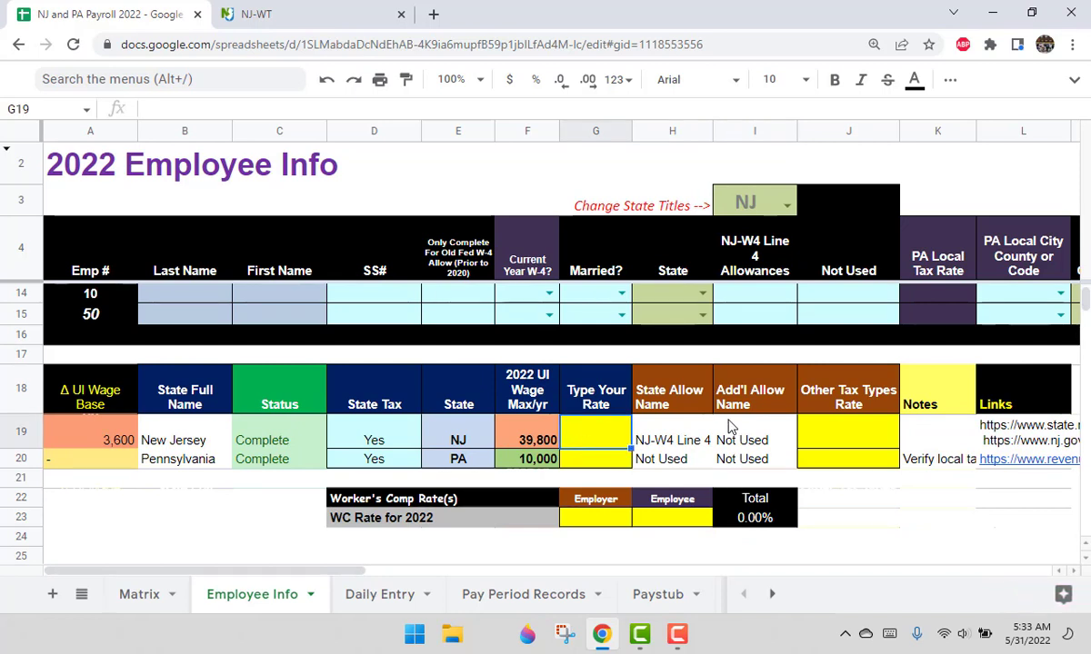
{"action": "type", "text": "3.5%"}
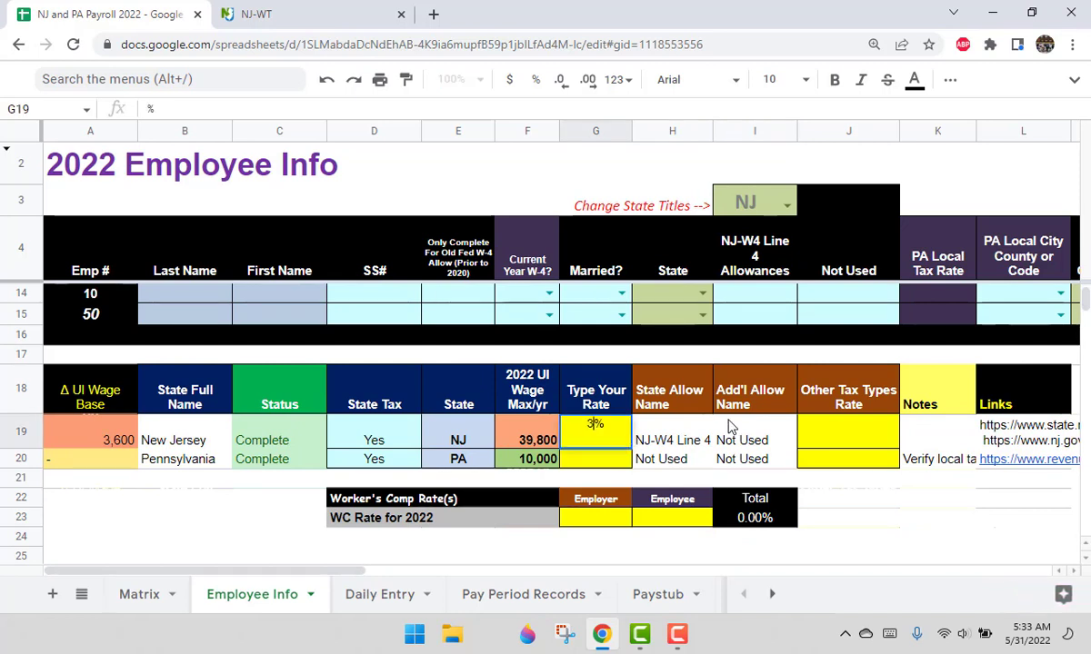
{"action": "key", "text": "Return"}
{"action": "type", "text": "1.5%"}
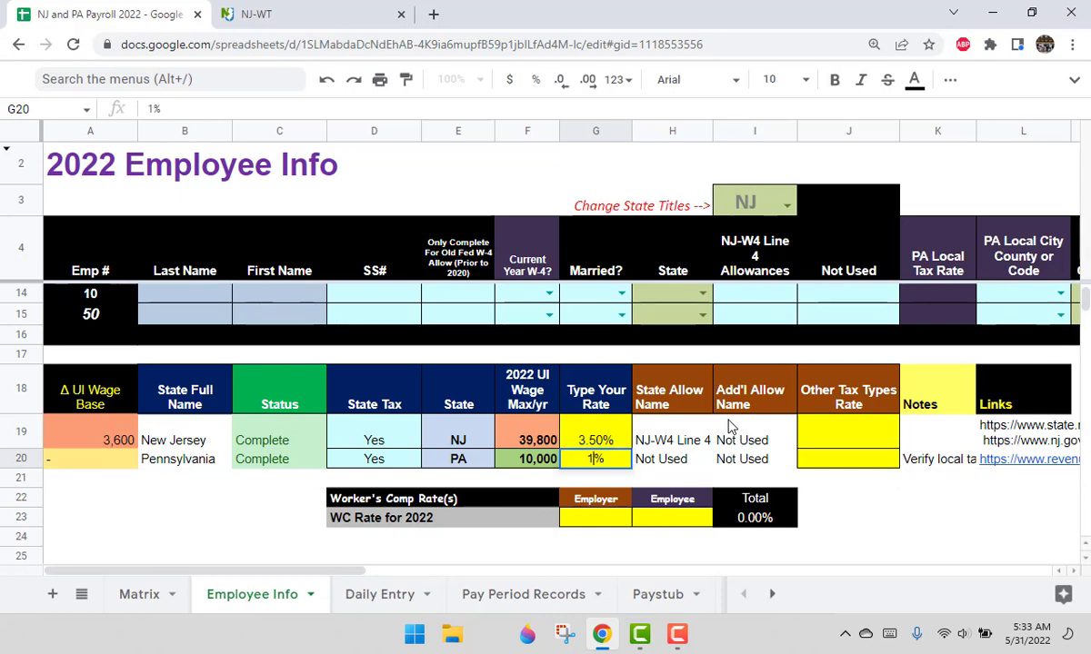
{"action": "key", "text": "Return"}
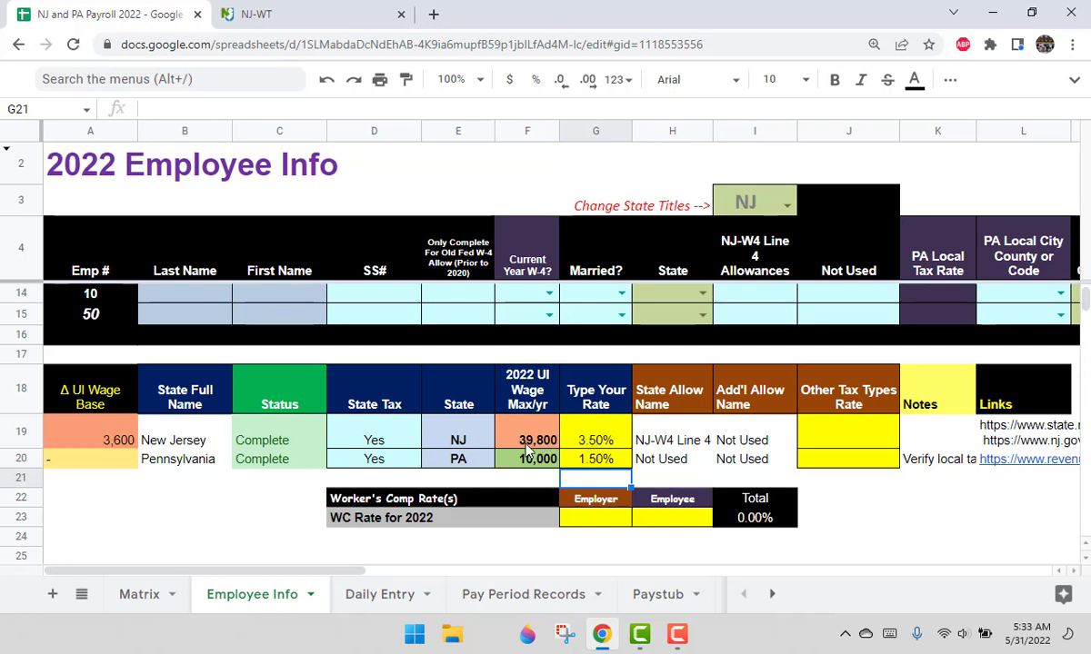
Review the New Jersey UI rate and the WC Rate for 2022 row, and return to the employee table.
{"action": "left_click", "coordinate": [566, 440]}
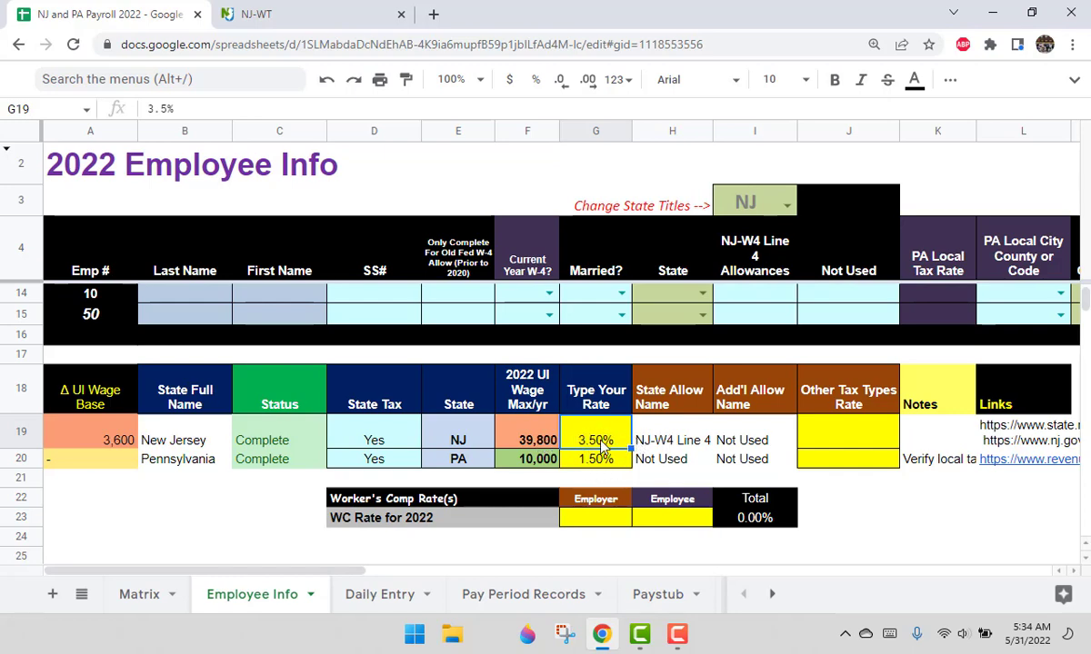
{"action": "scroll", "coordinate": [545, 427], "scroll_direction": "down", "scroll_amount": 1}
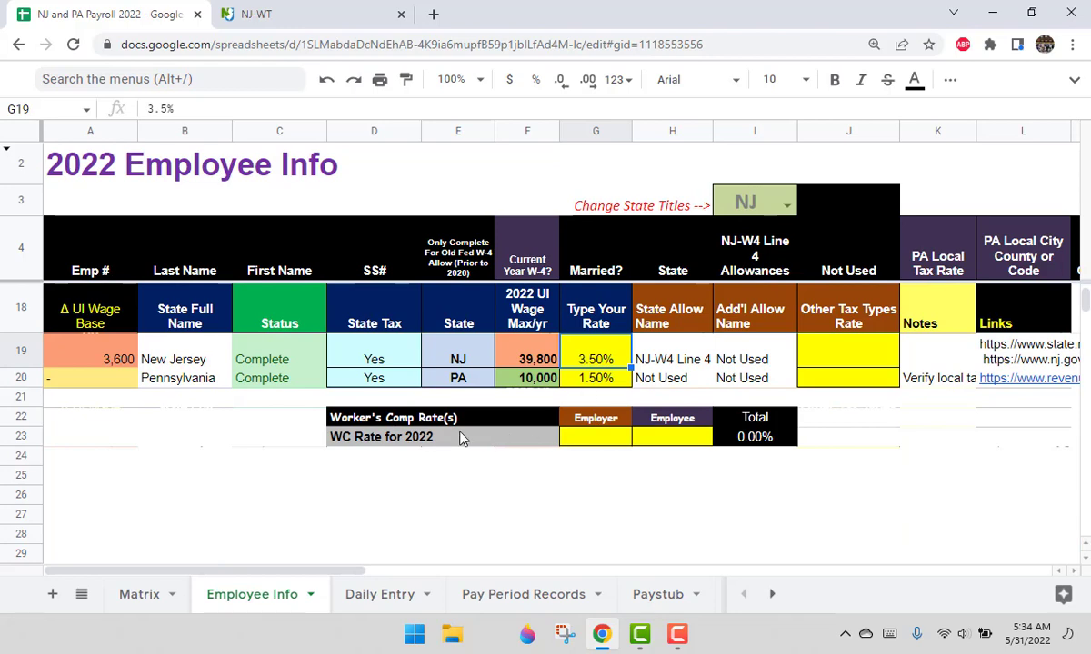
{"action": "left_click", "coordinate": [425, 437]}
{"action": "scroll", "coordinate": [625, 440], "scroll_direction": "up", "scroll_amount": 3}
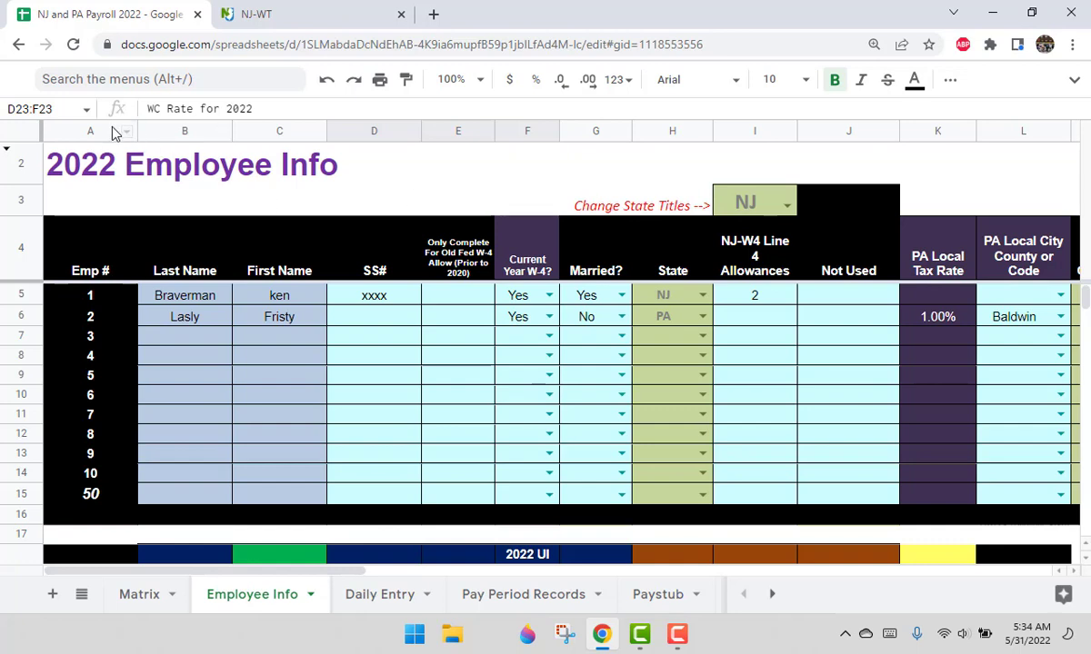
In the first row of the Daily Entry sheet, choose the second employee and set the date to 1/2.
{"action": "left_click", "coordinate": [479, 80]}
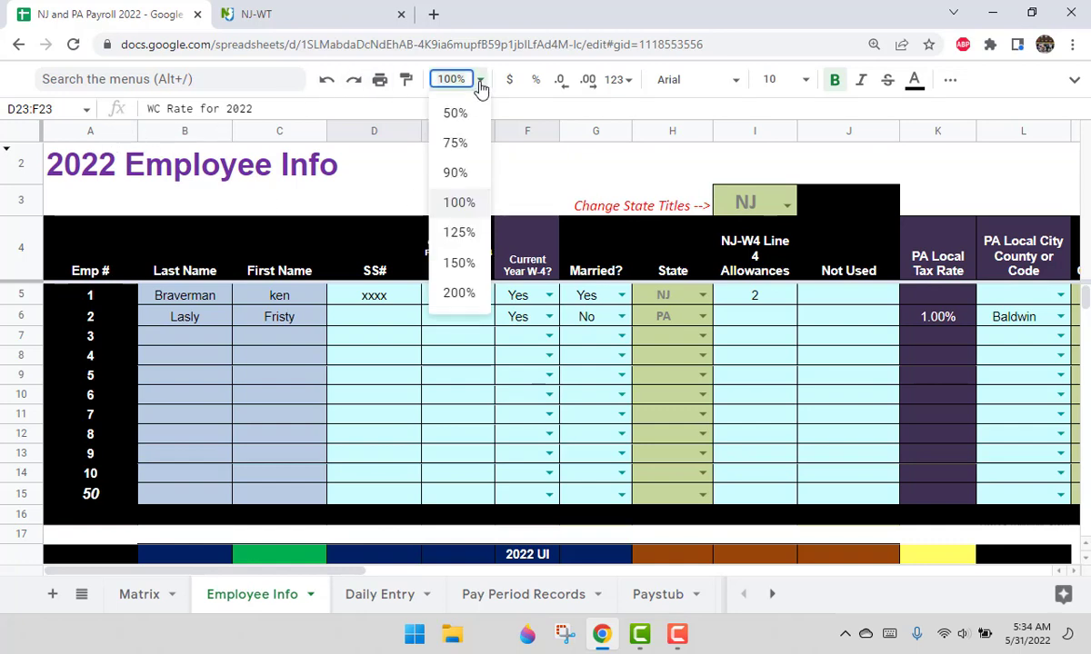
{"action": "left_click", "coordinate": [457, 141]}
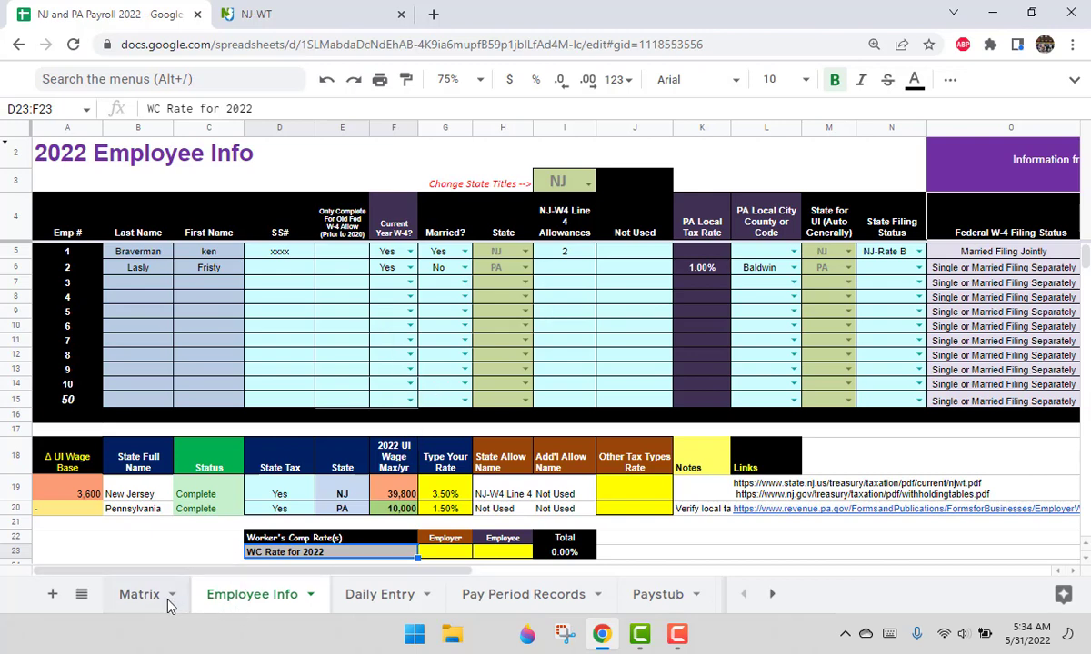
{"action": "left_click", "coordinate": [377, 600]}
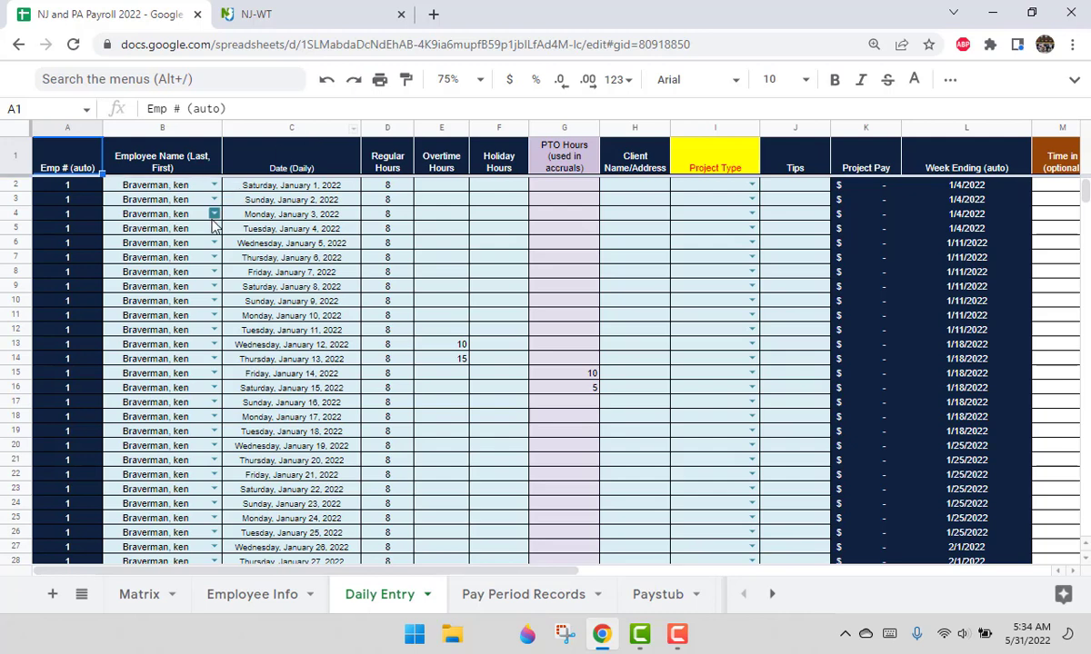
{"action": "left_click", "coordinate": [214, 184]}
{"action": "left_click", "coordinate": [170, 232]}
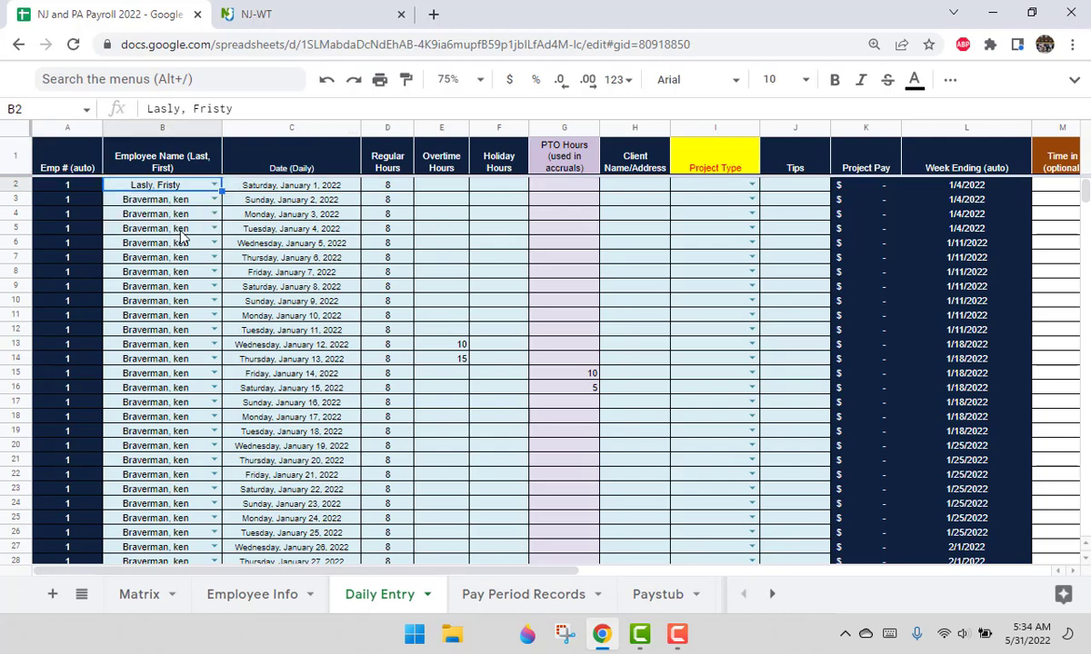
{"action": "left_click", "coordinate": [282, 185]}
{"action": "type", "text": "1/2"}
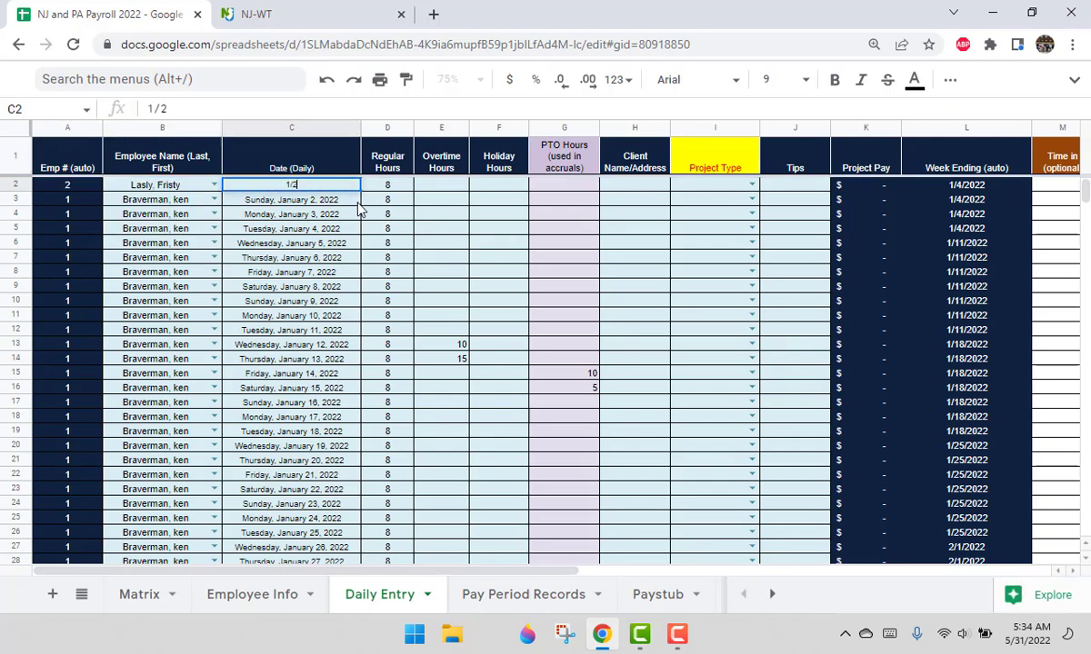
{"action": "key", "text": "Return"}
Enter 2 overtime hours in the first daily entry row.
{"action": "key", "text": "Right"}
{"action": "key", "text": "Up"}
{"action": "key", "text": "Right"}
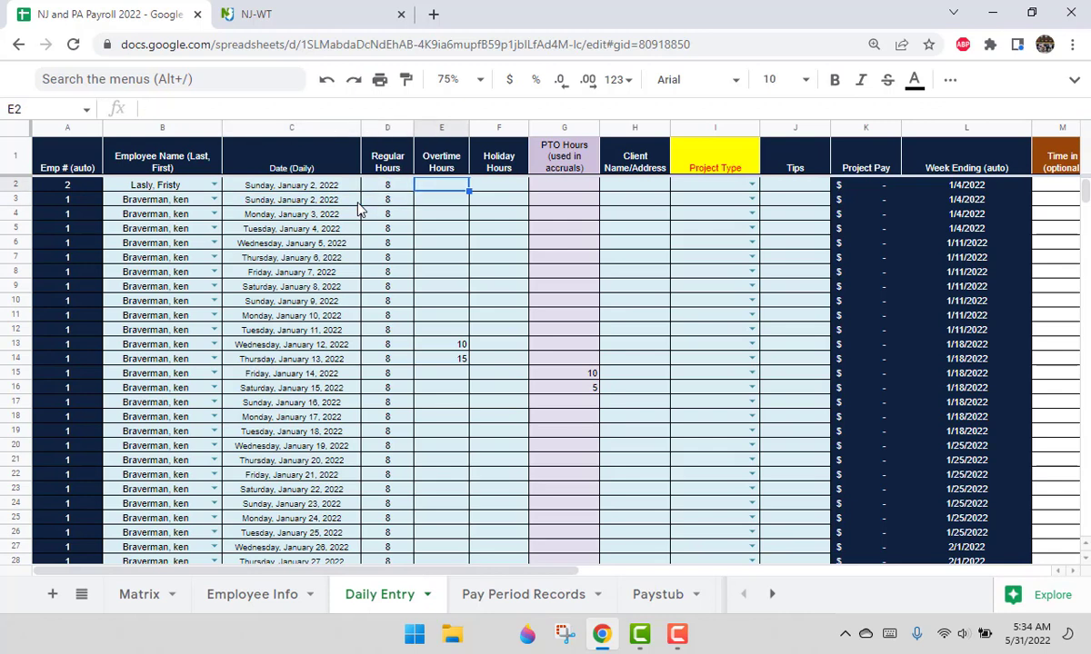
{"action": "type", "text": "2"}
{"action": "key", "text": "Return"}
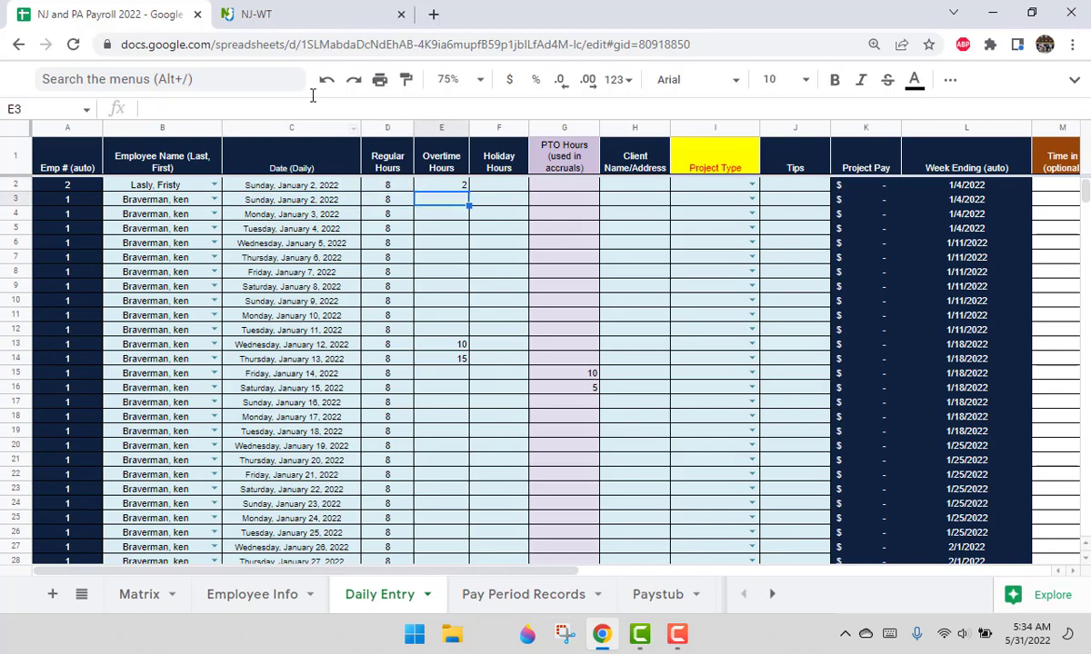
Examine the Holiday Hours and PTO Hours fields of the first daily entry at 100% zoom.
{"action": "left_click", "coordinate": [450, 80]}
{"action": "left_click", "coordinate": [461, 203]}
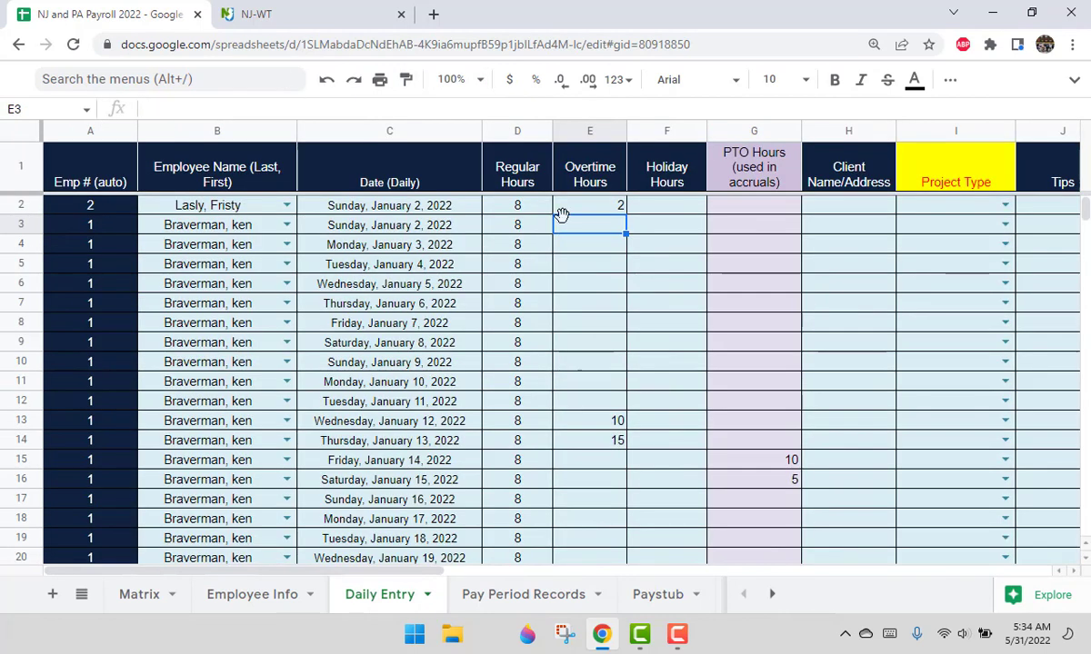
{"action": "left_click", "coordinate": [670, 209]}
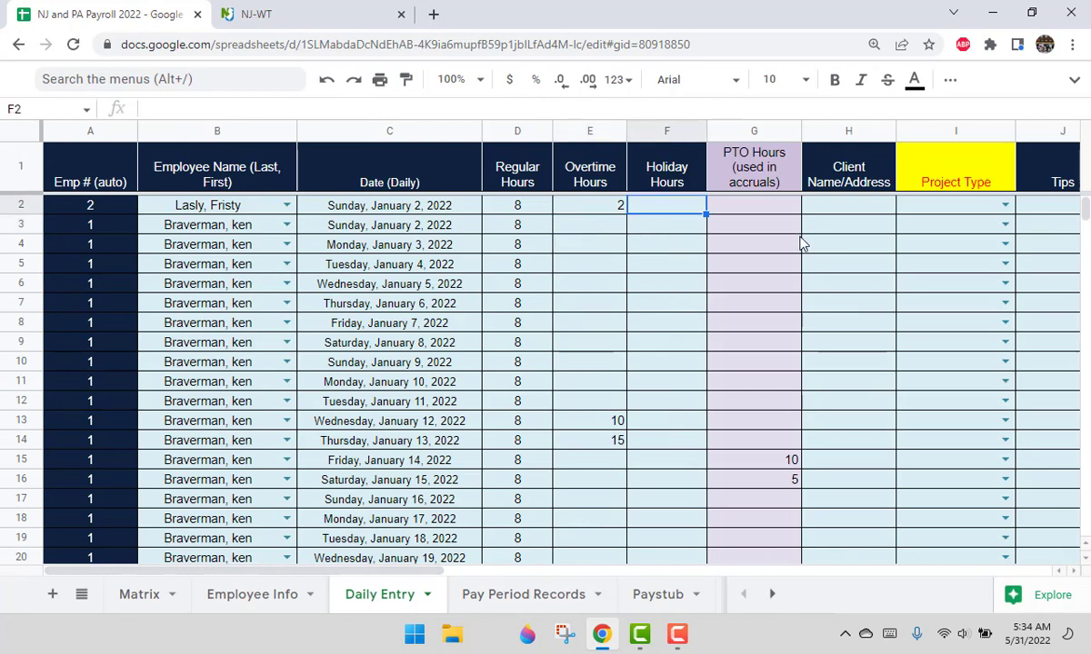
{"action": "left_click", "coordinate": [740, 206]}
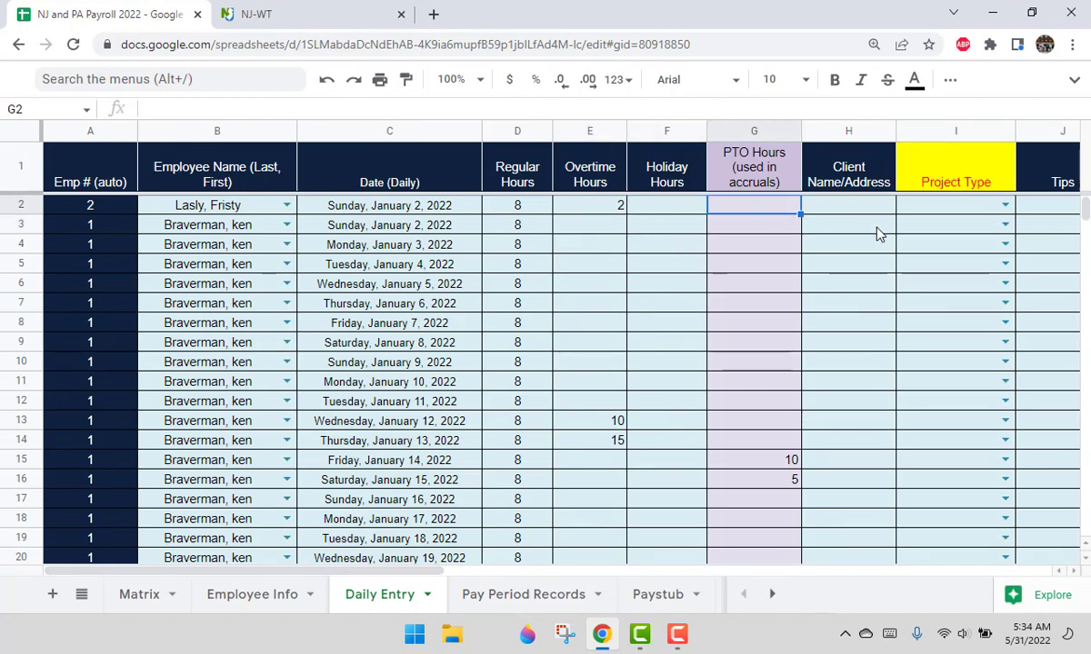
Clear the regular hours for Monday, January 3, 2022 and enter 8 PTO hours for that day instead.
{"action": "left_click", "coordinate": [517, 248]}
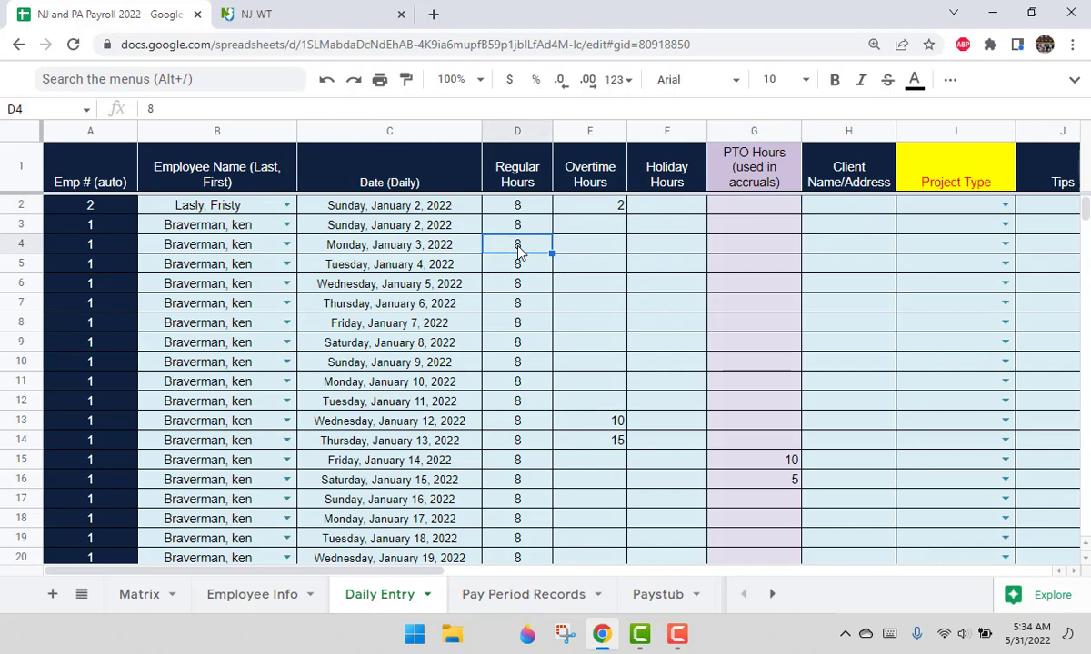
{"action": "key", "text": "Right"}
{"action": "key", "text": "Right"}
{"action": "key", "text": "Right"}
{"action": "type", "text": "8"}
{"action": "key", "text": "Return"}
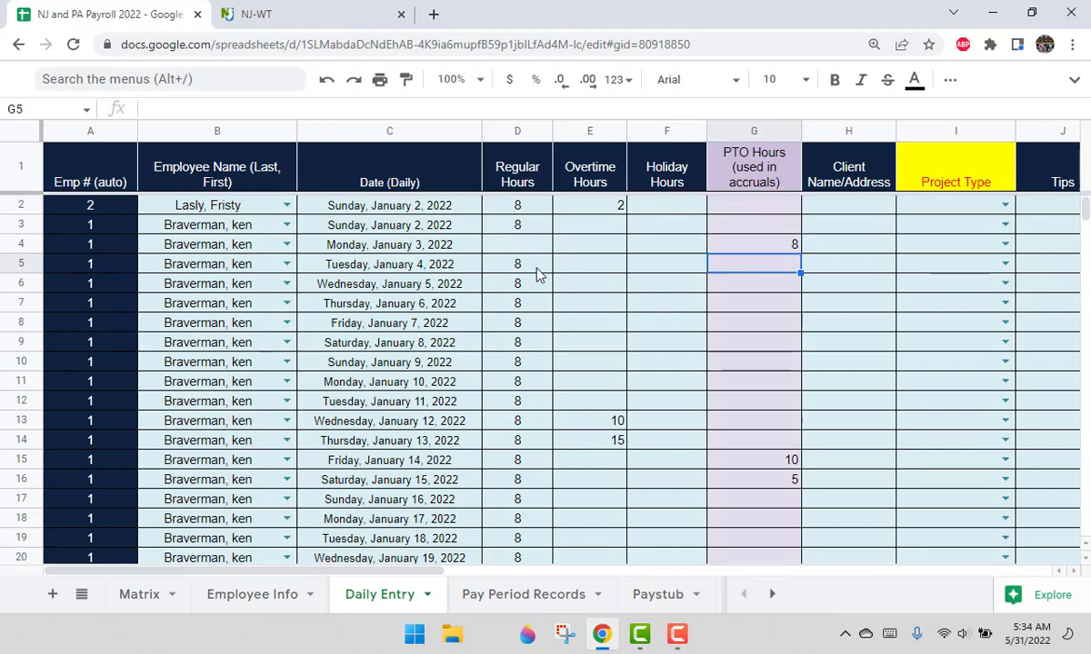
Look across the Daily Entry columns from Client Name/Address to the separate Project Type and Amount table.
{"action": "left_click", "coordinate": [796, 236]}
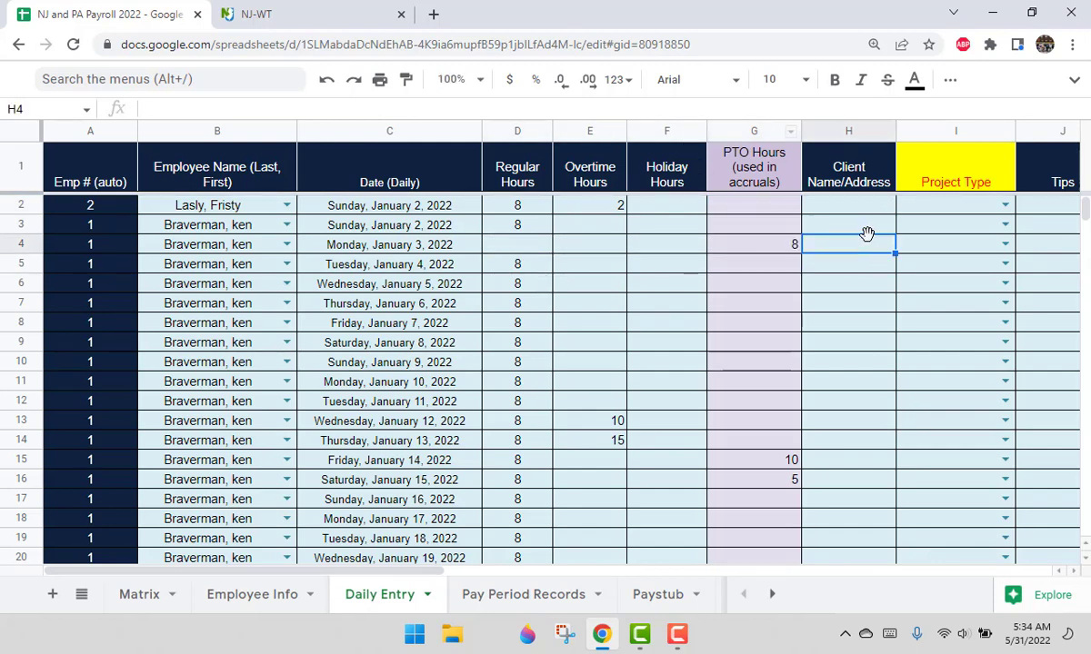
{"action": "key", "text": "Right"}
{"action": "key", "text": "Right"}
{"action": "key", "text": "Right"}
{"action": "key", "text": "Right"}
{"action": "key", "text": "Right"}
{"action": "key", "text": "Right"}
{"action": "key", "text": "Right"}
{"action": "key", "text": "Right"}
{"action": "key", "text": "Right"}
{"action": "key", "text": "Right"}
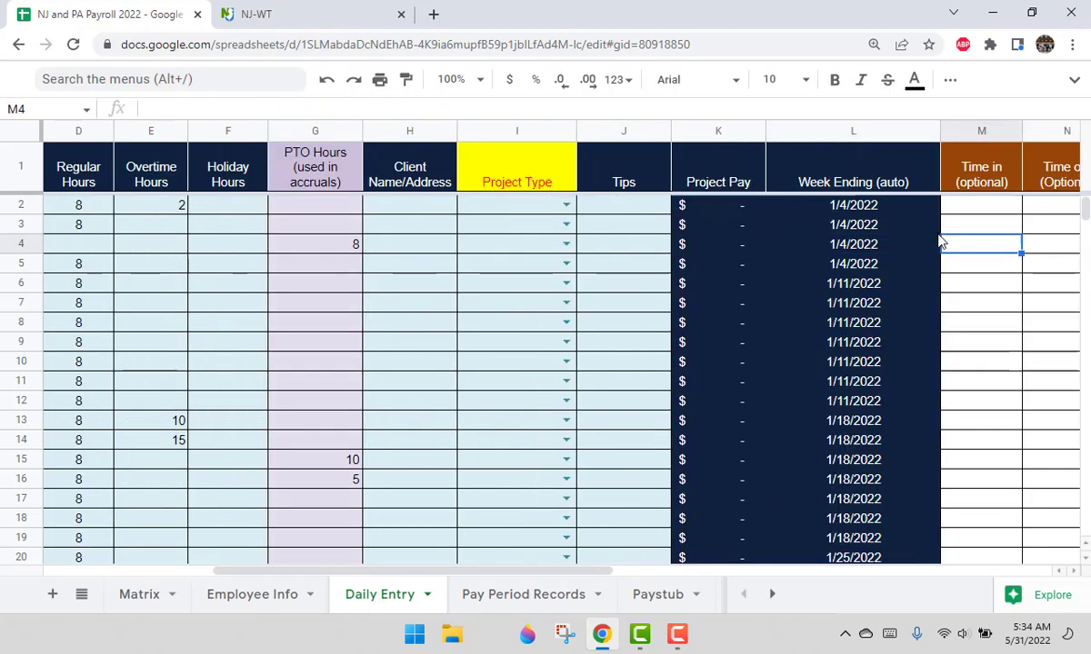
{"action": "key", "text": "Right"}
{"action": "key", "text": "Right"}
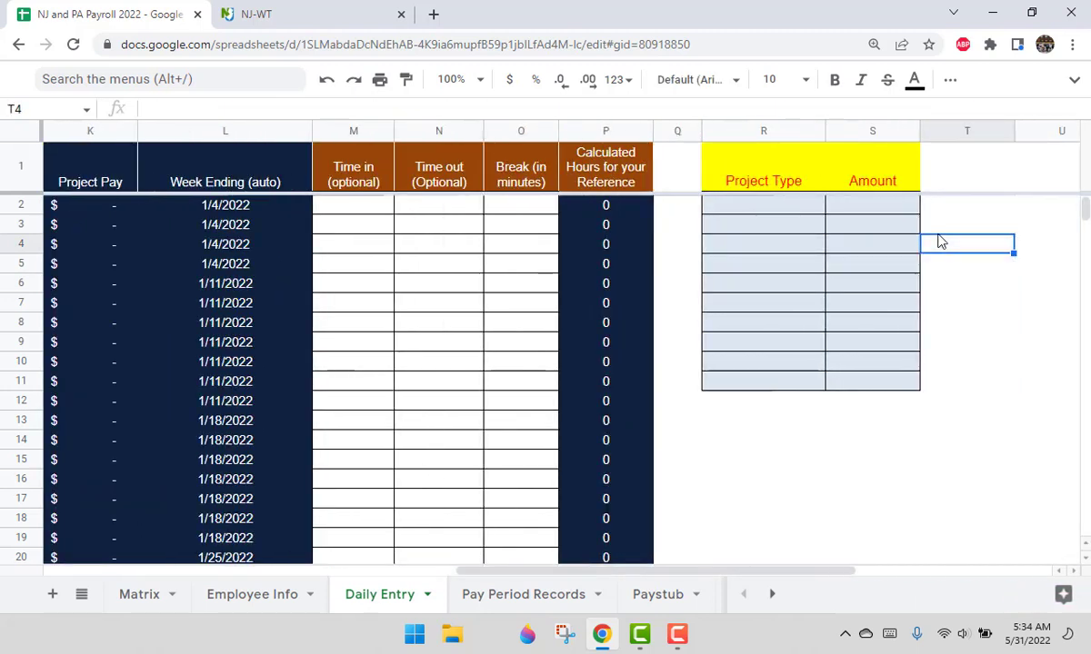
Add the project type "fixed pipes" with an amount of 350 in row 3 of the project table.
{"action": "left_click", "coordinate": [795, 231]}
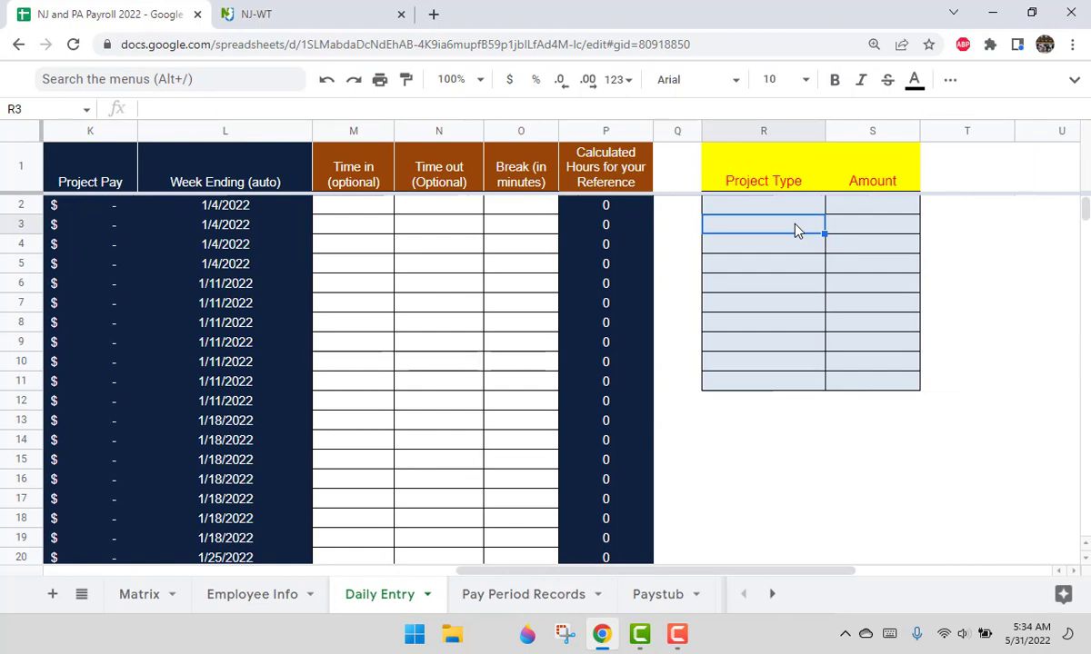
{"action": "type", "text": "fi"}
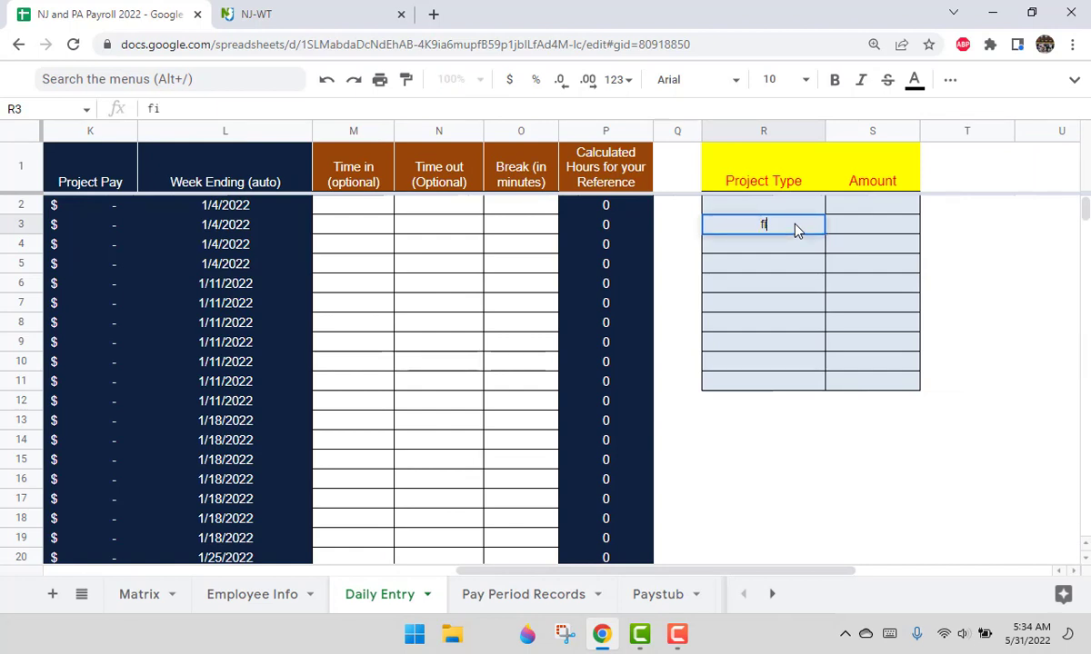
{"action": "type", "text": "xed pipes"}
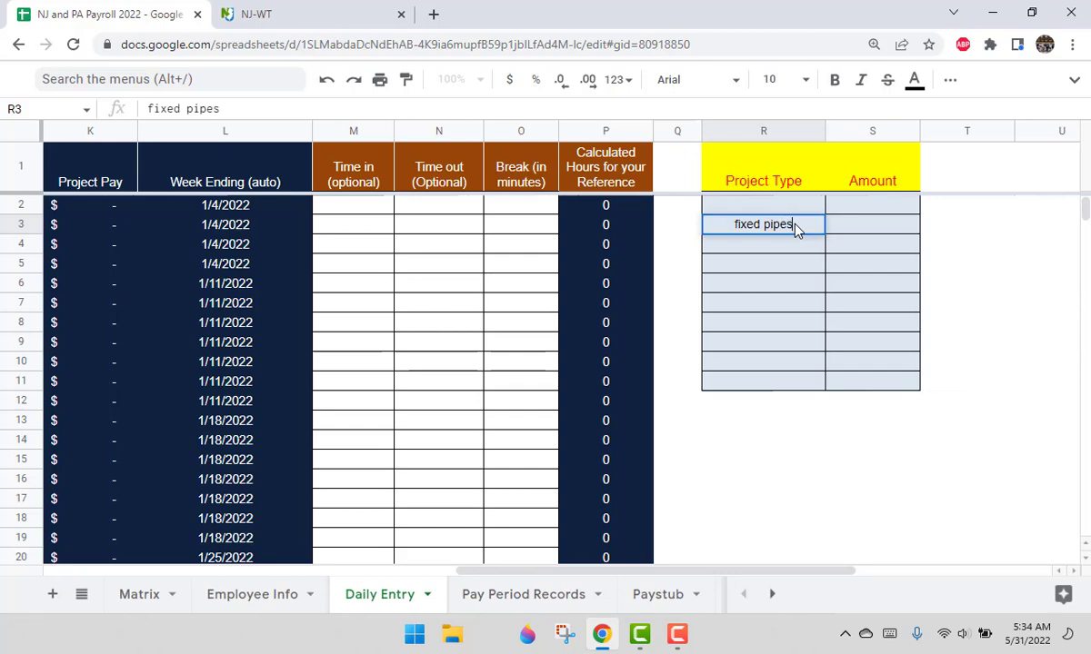
{"action": "key", "text": "Tab"}
{"action": "type", "text": "350"}
{"action": "key", "text": "Return"}
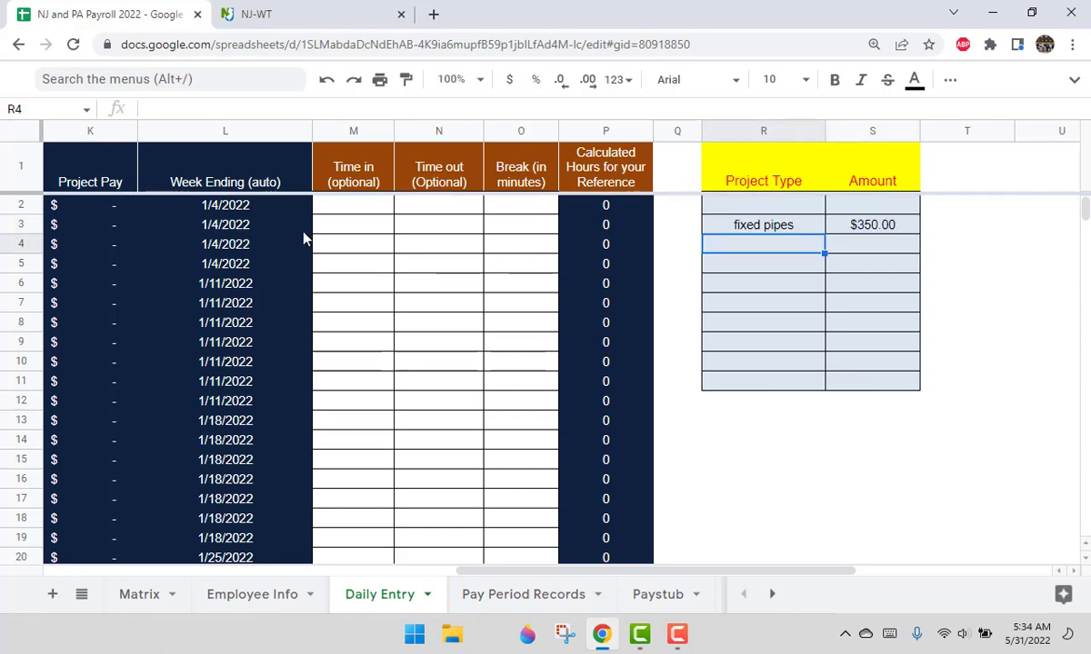
Assign the project type "fixed pipes" to the daily entry in row 2 and clear that cell again.
{"action": "left_click_drag", "start_coordinate": [829, 579], "coordinate": [647, 573]}
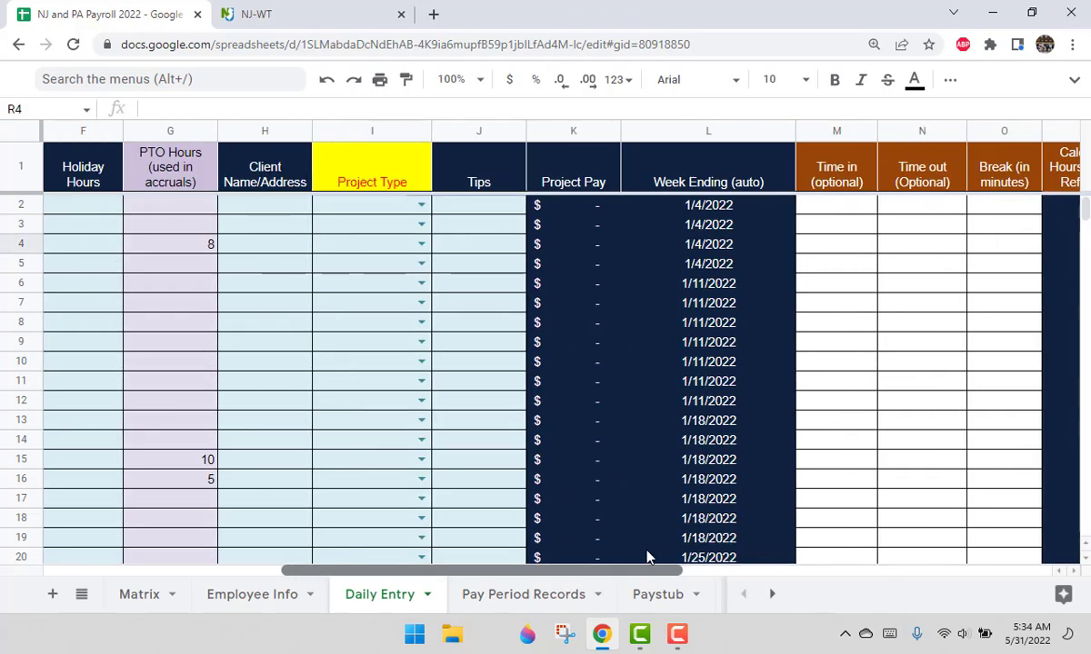
{"action": "left_click", "coordinate": [421, 206]}
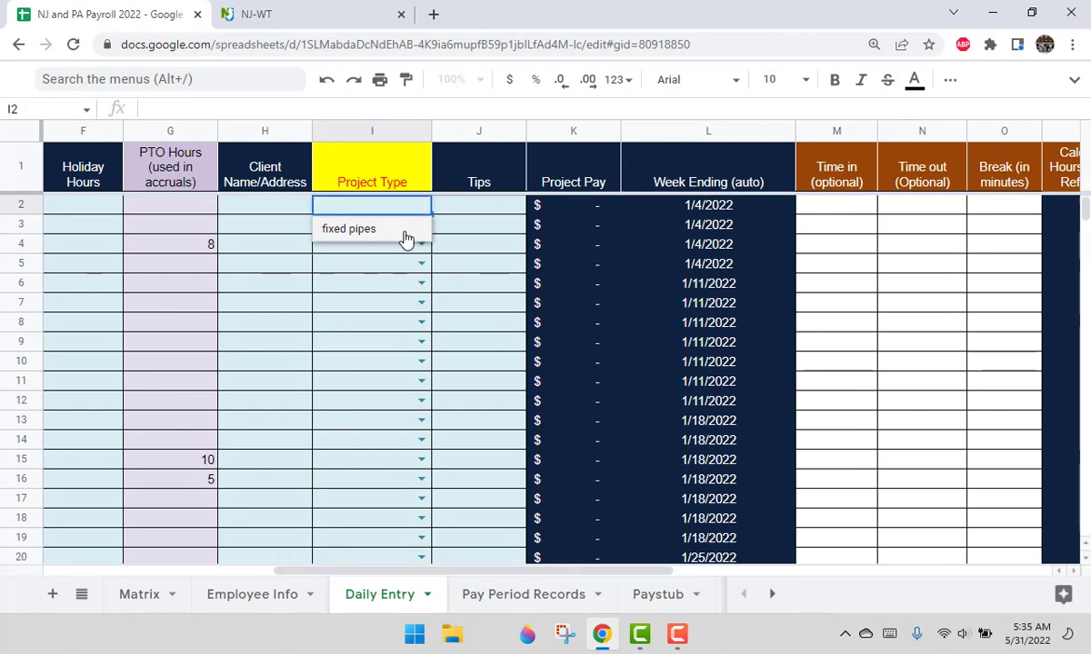
{"action": "left_click", "coordinate": [400, 231]}
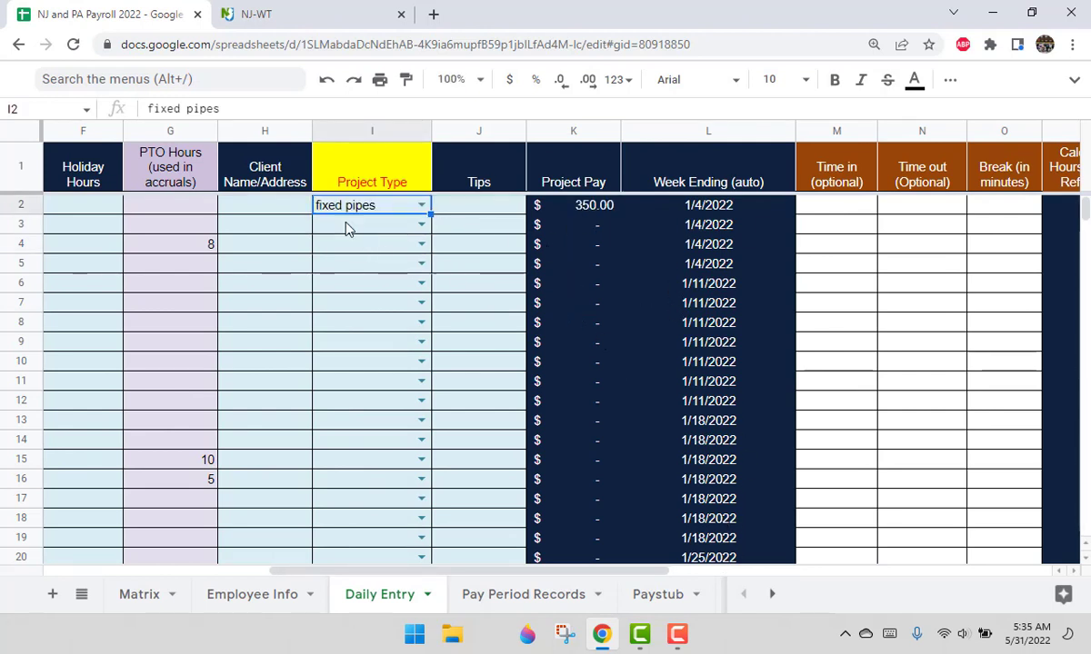
{"action": "key", "text": "Delete"}
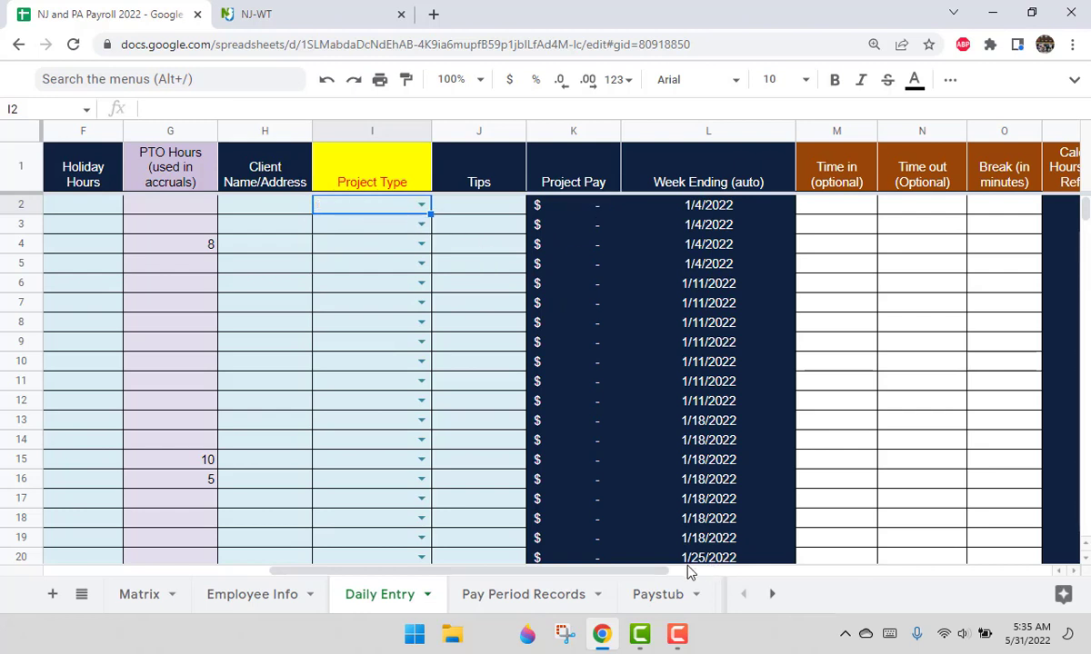
Delete the "fixed pipes" project type and its amount from row 3 of the project table.
{"action": "left_click_drag", "start_coordinate": [626, 573], "coordinate": [753, 560]}
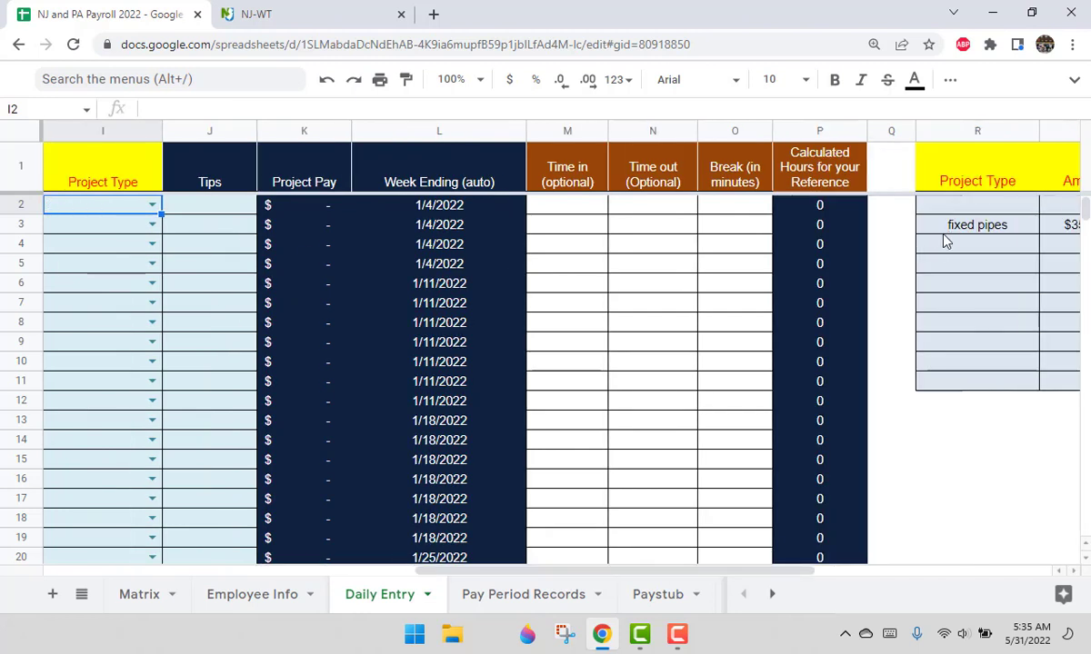
{"action": "left_click", "coordinate": [991, 230]}
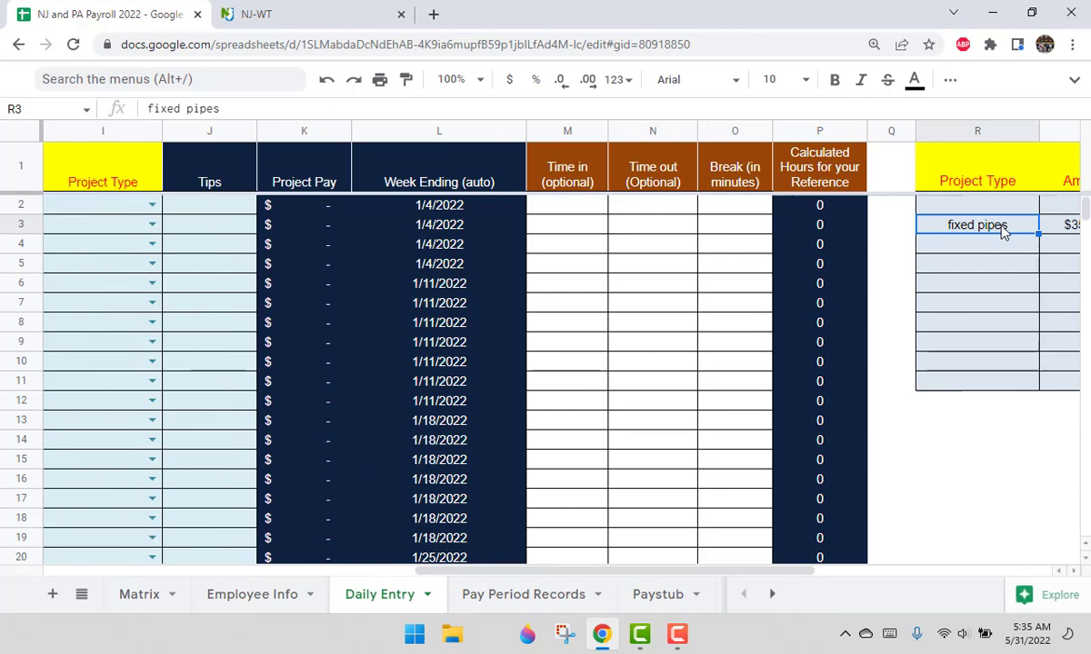
{"action": "key", "text": "shift+Right"}
{"action": "key", "text": "Delete"}
Enter a time in of 9:00 AM, a time out of 4:30 and a 30-minute break for the daily entry in row 3.
{"action": "key", "text": "Left"}
{"action": "key", "text": "Left"}
{"action": "key", "text": "Left"}
{"action": "key", "text": "Left"}
{"action": "key", "text": "Left"}
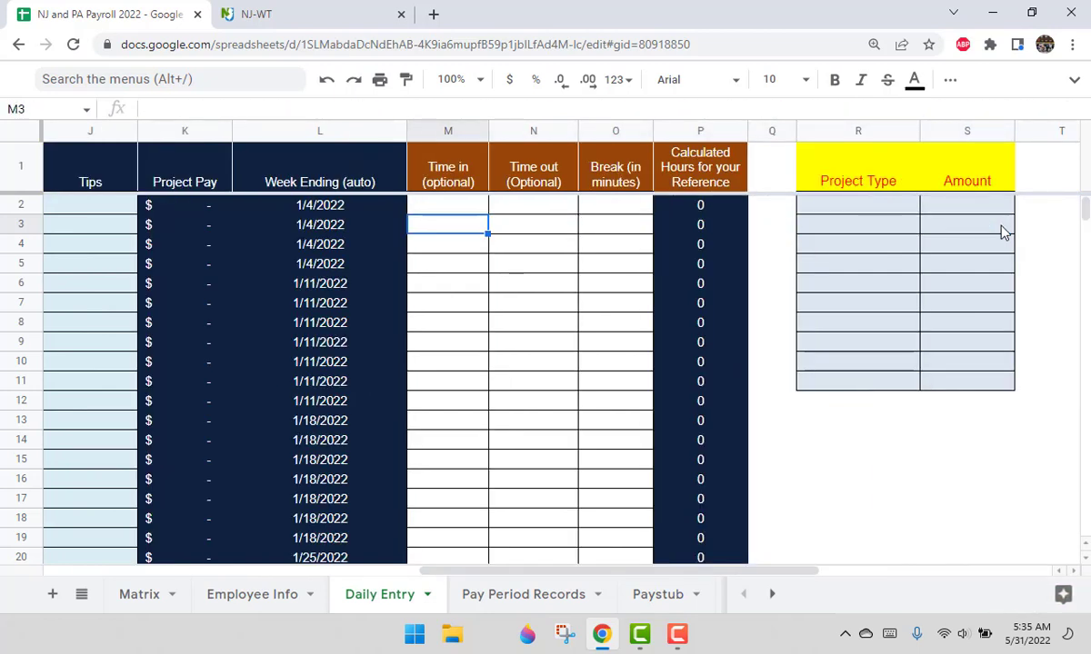
{"action": "type", "text": "9"}
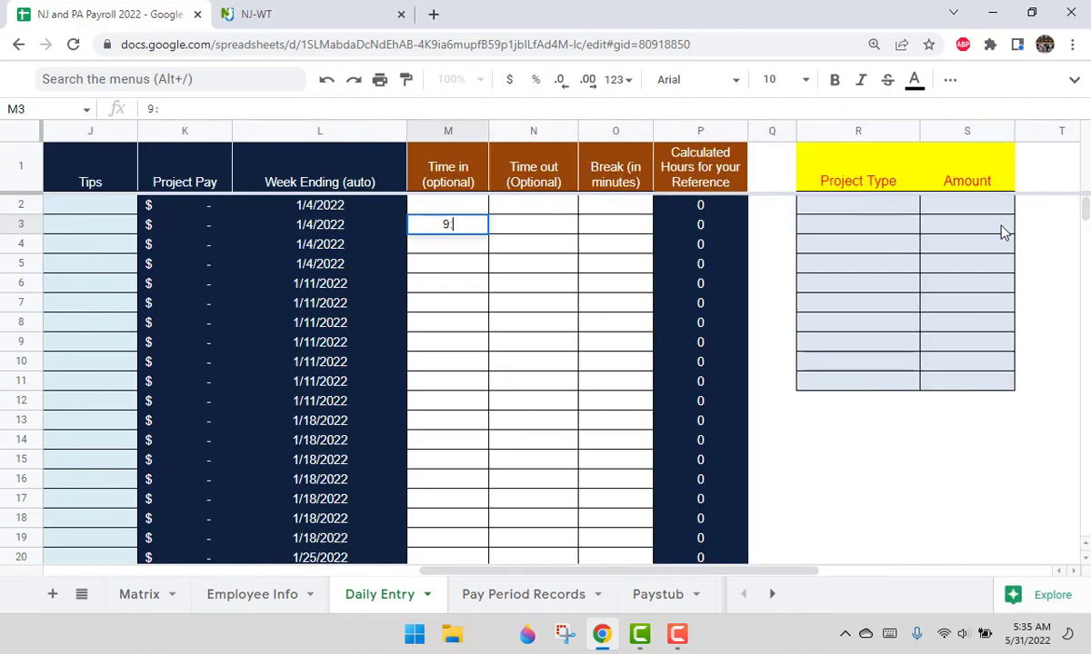
{"action": "type", "text": ":00 AM"}
{"action": "key", "text": "Tab"}
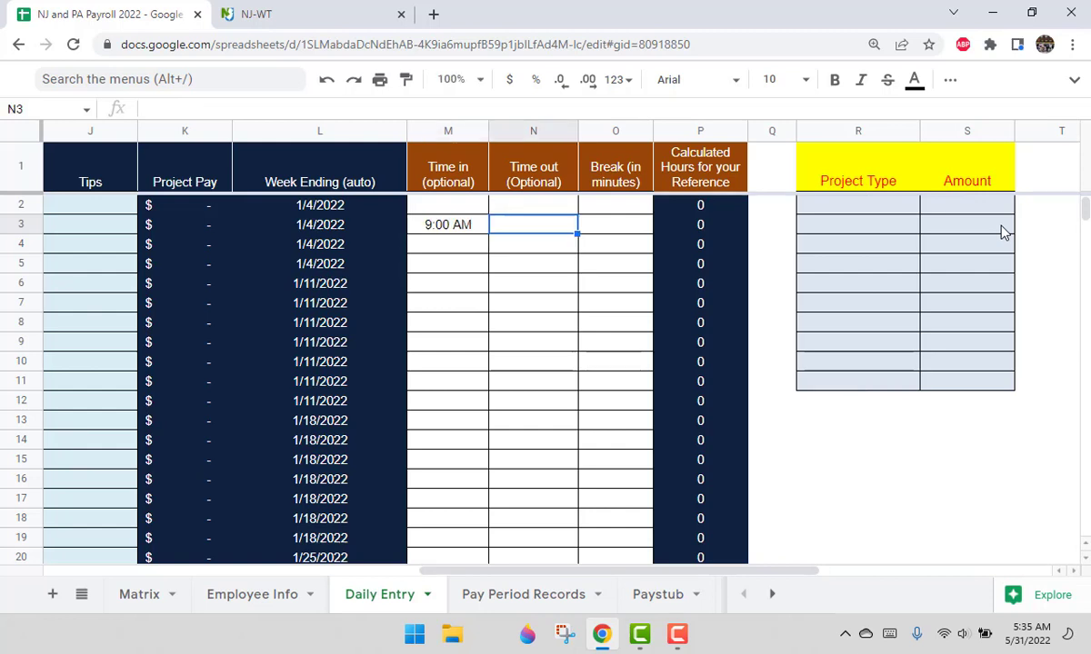
{"action": "type", "text": "4"}
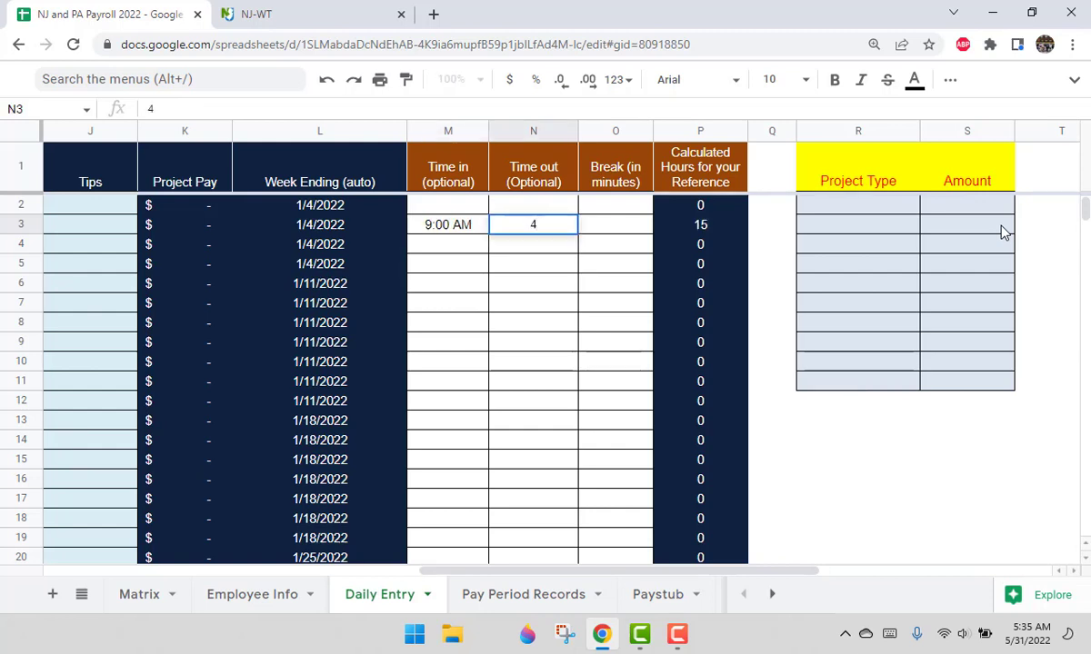
{"action": "type", "text": ":30"}
{"action": "key", "text": "Tab"}
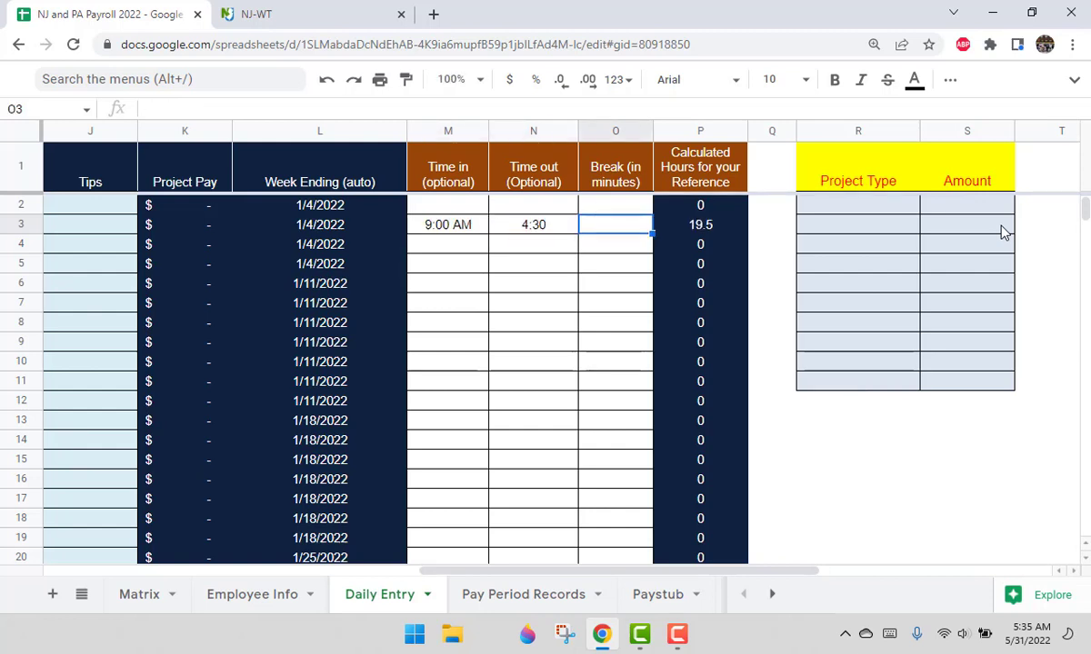
{"action": "type", "text": "30"}
{"action": "key", "text": "Return"}
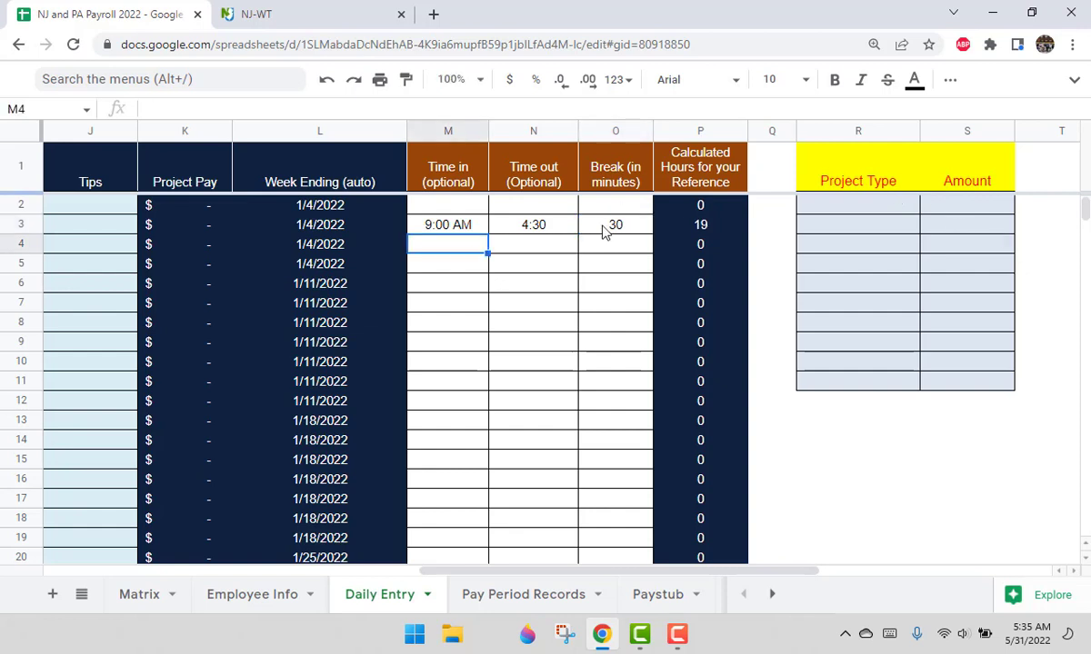
Correct the time out in row 3 to 4:30 PM.
{"action": "left_click", "coordinate": [561, 231]}
{"action": "double_click", "coordinate": [560, 229]}
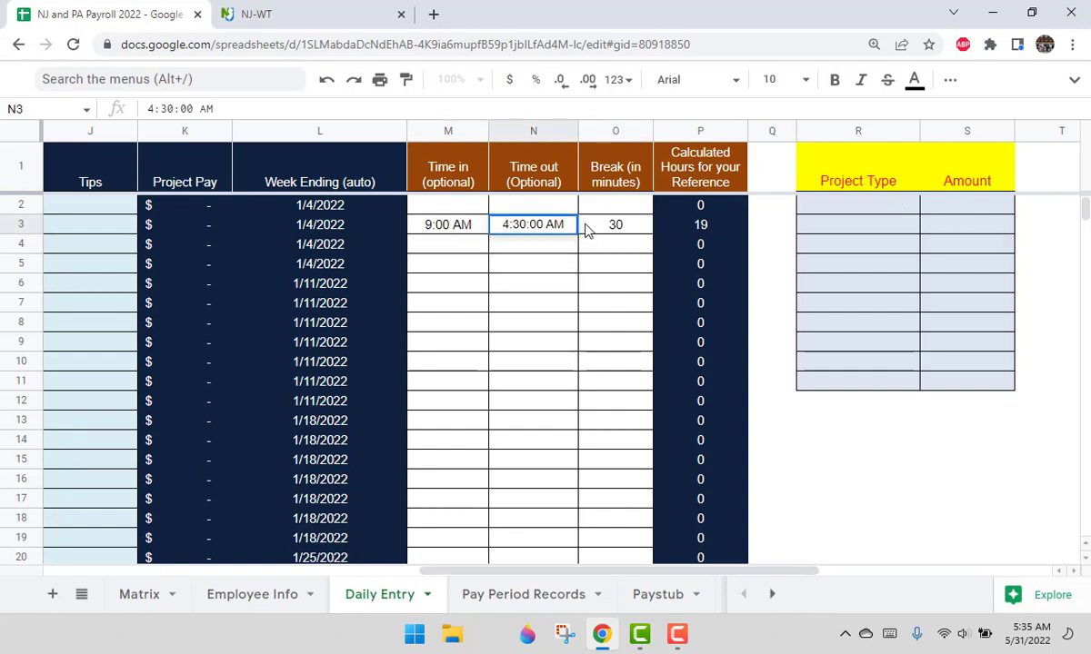
{"action": "key", "text": "BackSpace"}
{"action": "key", "text": "BackSpace"}
{"action": "key", "text": "BackSpace"}
{"action": "type", "text": "PM"}
{"action": "key", "text": "Return"}
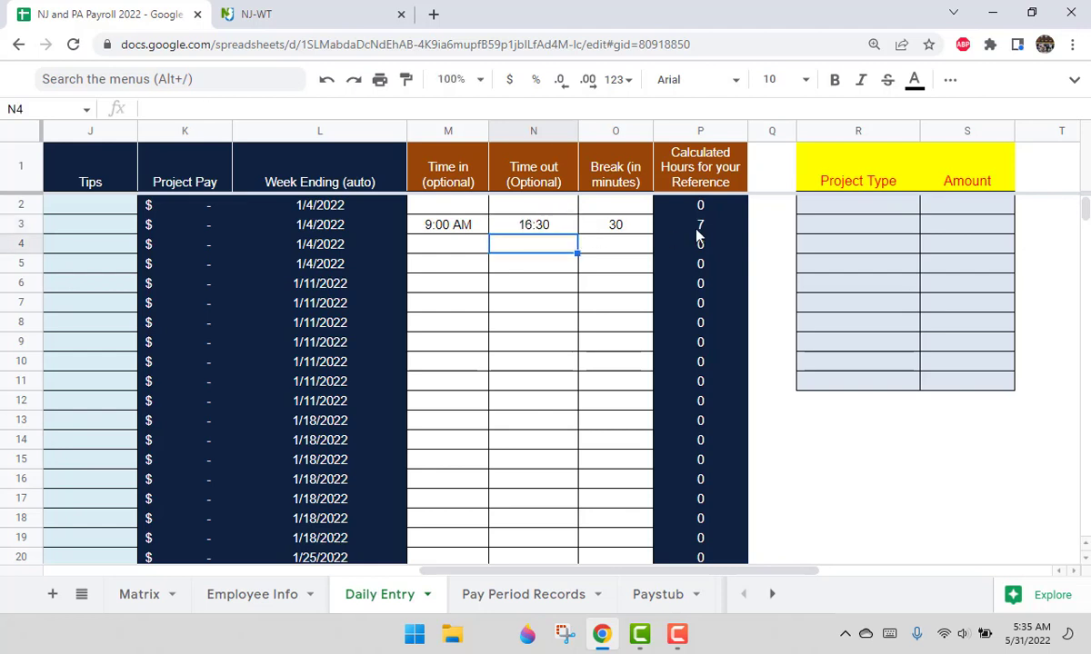
Set the break in row 3 to 15 minutes.
{"action": "left_click", "coordinate": [698, 229]}
{"action": "left_click", "coordinate": [597, 231]}
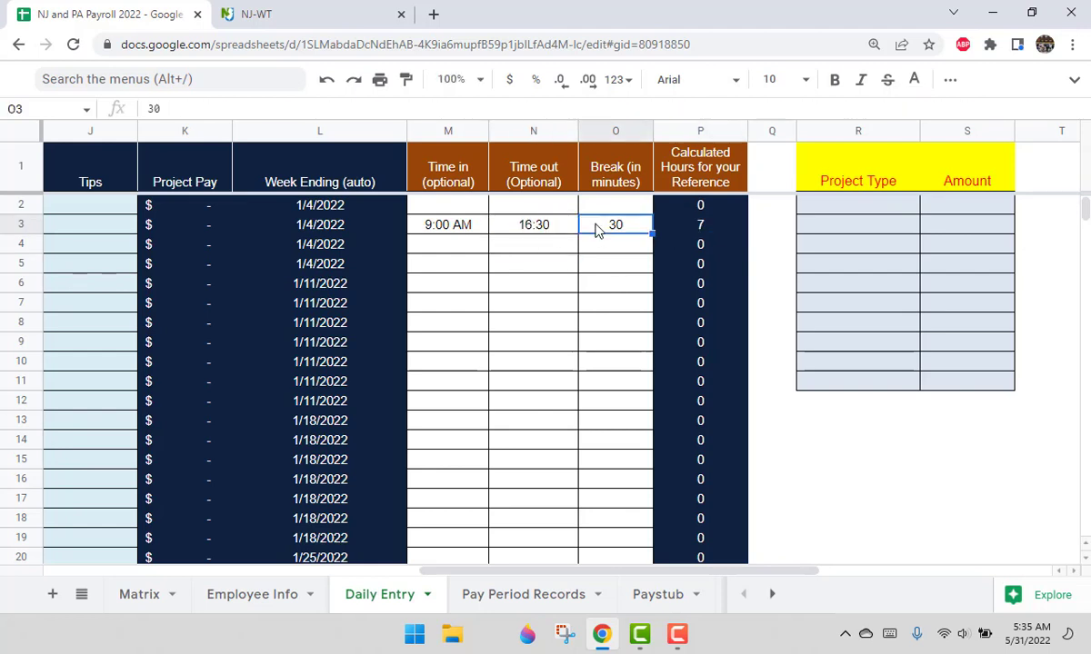
{"action": "type", "text": "15"}
{"action": "key", "text": "Return"}
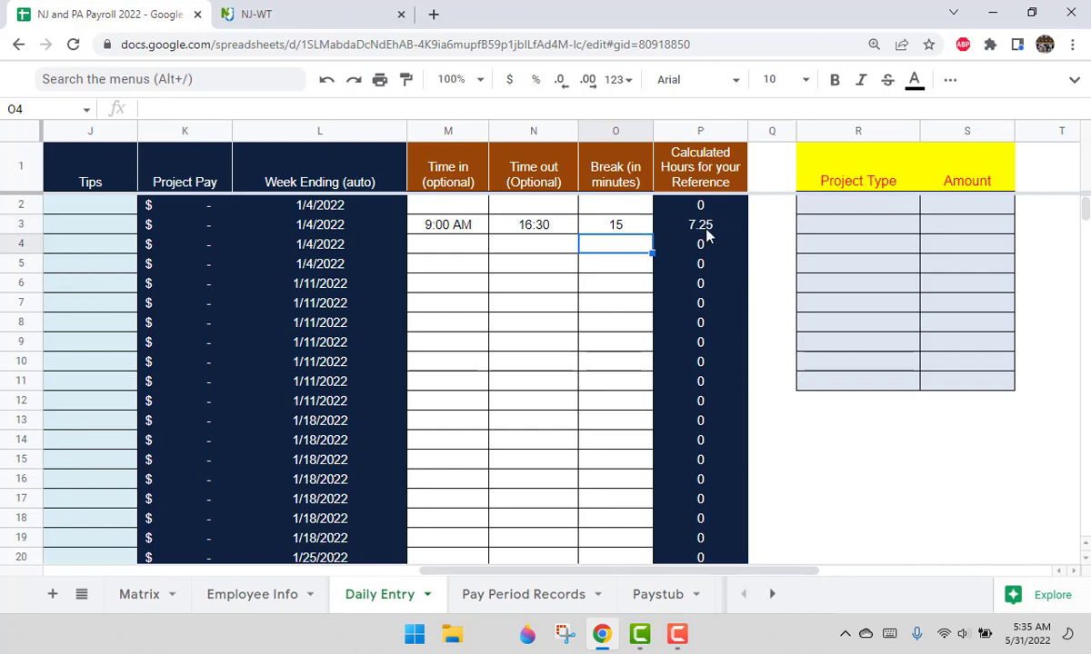
Clear the time in, time out and break values from row 3.
{"action": "left_click", "coordinate": [527, 265]}
{"action": "mouse_move", "coordinate": [450, 225]}
{"action": "left_mouse_down"}
{"action": "mouse_move", "coordinate": [609, 225]}
{"action": "mouse_move", "coordinate": [455, 227]}
{"action": "left_mouse_up"}
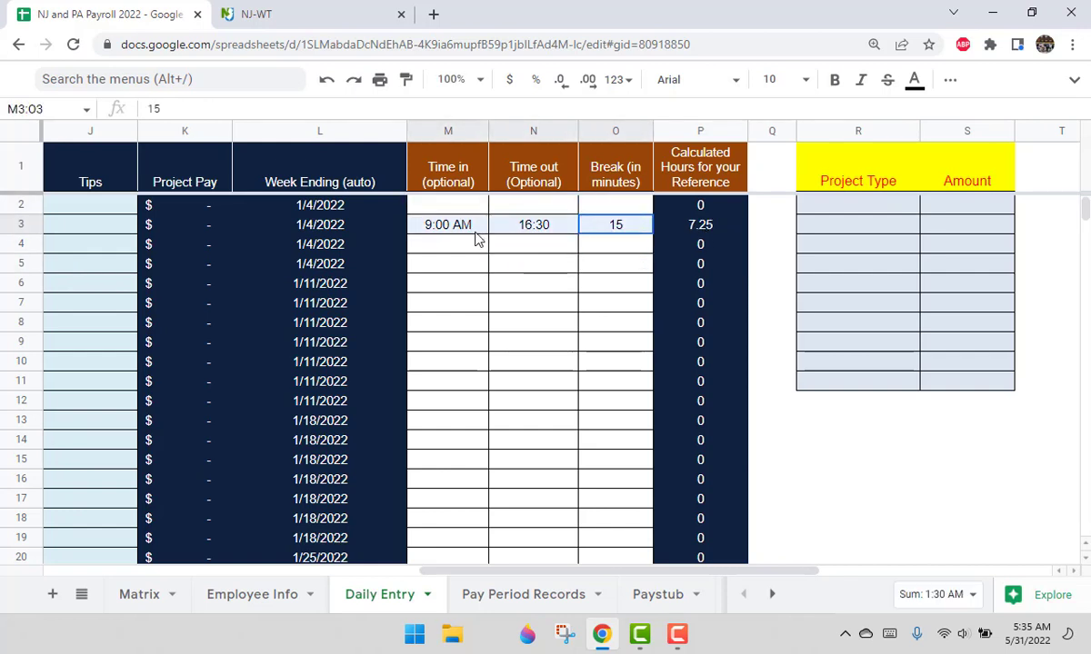
{"action": "key", "text": "Delete"}
Look back across the Daily Entry row to the employee number, and review the date and PTO Hours columns.
{"action": "key", "text": "Left"}
{"action": "key", "text": "Left"}
{"action": "key", "text": "Left"}
{"action": "key", "text": "Left"}
{"action": "key", "text": "Left"}
{"action": "key", "text": "Left"}
{"action": "key", "text": "Left"}
{"action": "key", "text": "Left"}
{"action": "key", "text": "Left"}
{"action": "key", "text": "Left"}
{"action": "key", "text": "Left"}
{"action": "key", "text": "Left"}
{"action": "key", "text": "Left"}
{"action": "key", "text": "Left"}
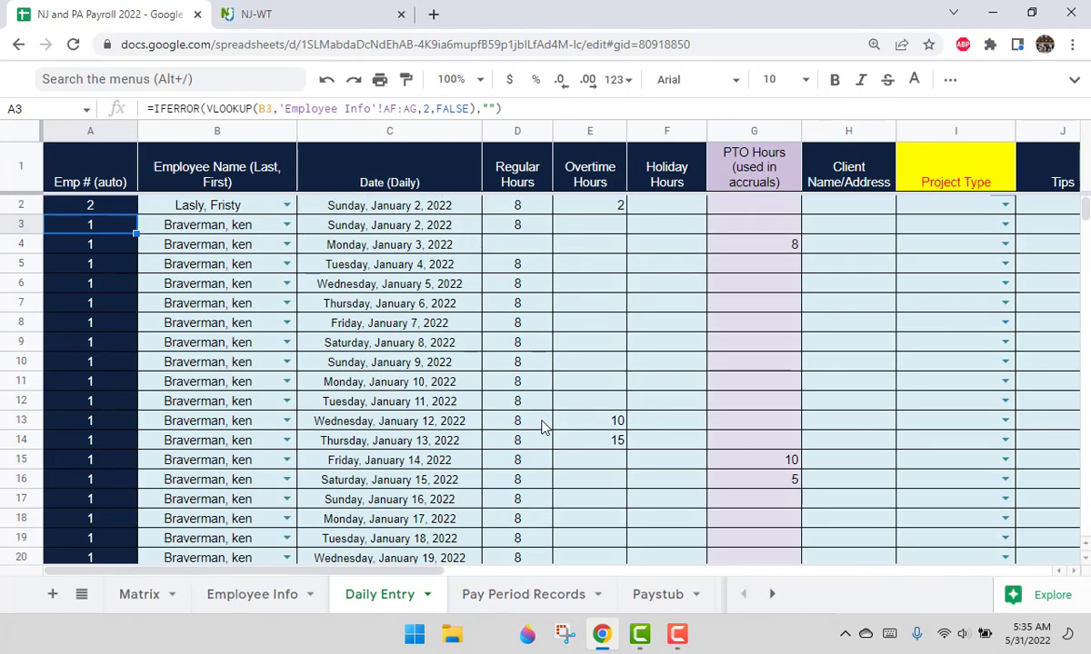
{"action": "left_click", "coordinate": [462, 365]}
{"action": "left_click", "coordinate": [711, 345]}
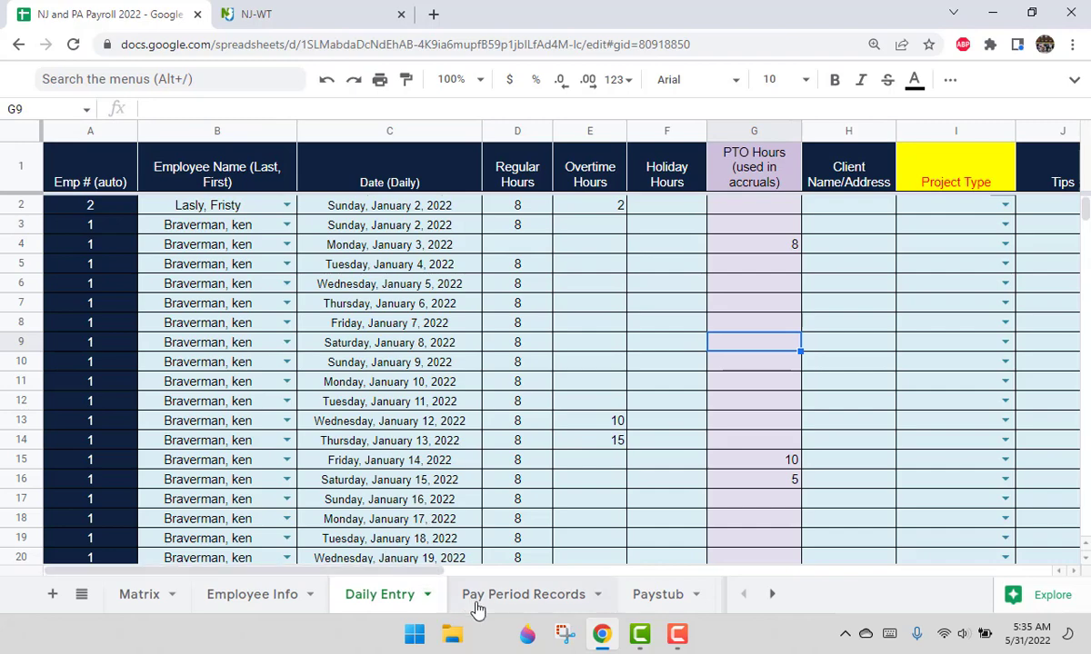
Open the Pay Period Records sheet and examine the Regular Hours and OT Hours values of the first employee's early pay periods.
{"action": "left_click", "coordinate": [519, 596]}
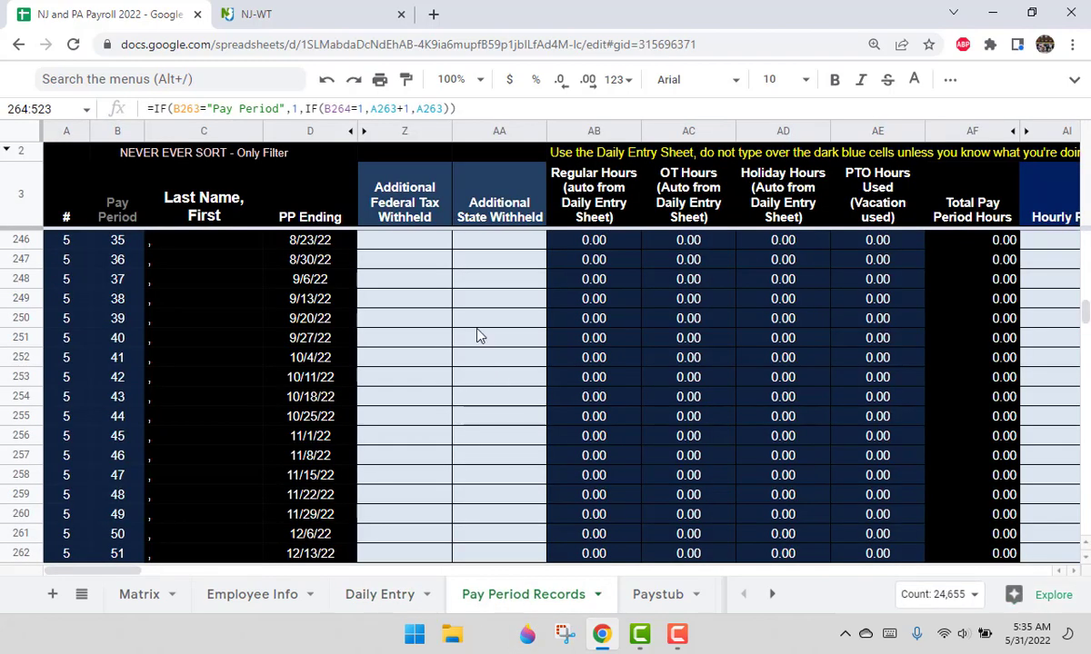
{"action": "scroll", "coordinate": [457, 316], "scroll_direction": "up", "scroll_amount": 14}
{"action": "scroll", "coordinate": [457, 332], "scroll_direction": "up", "scroll_amount": 20}
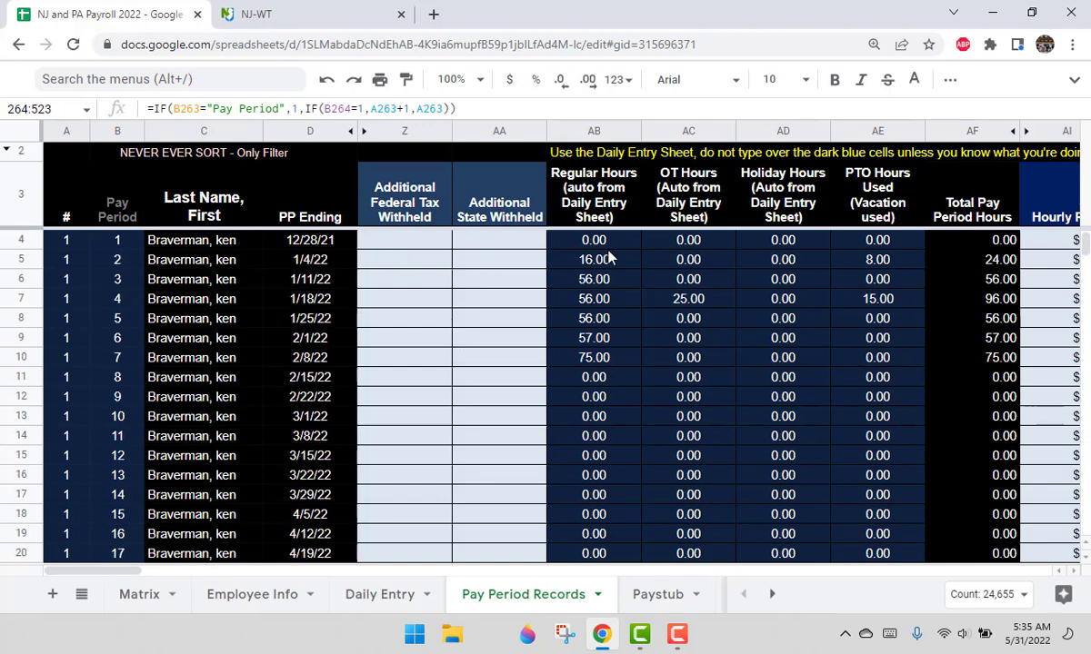
{"action": "left_click", "coordinate": [582, 259]}
{"action": "left_click", "coordinate": [582, 316]}
{"action": "left_click", "coordinate": [712, 303]}
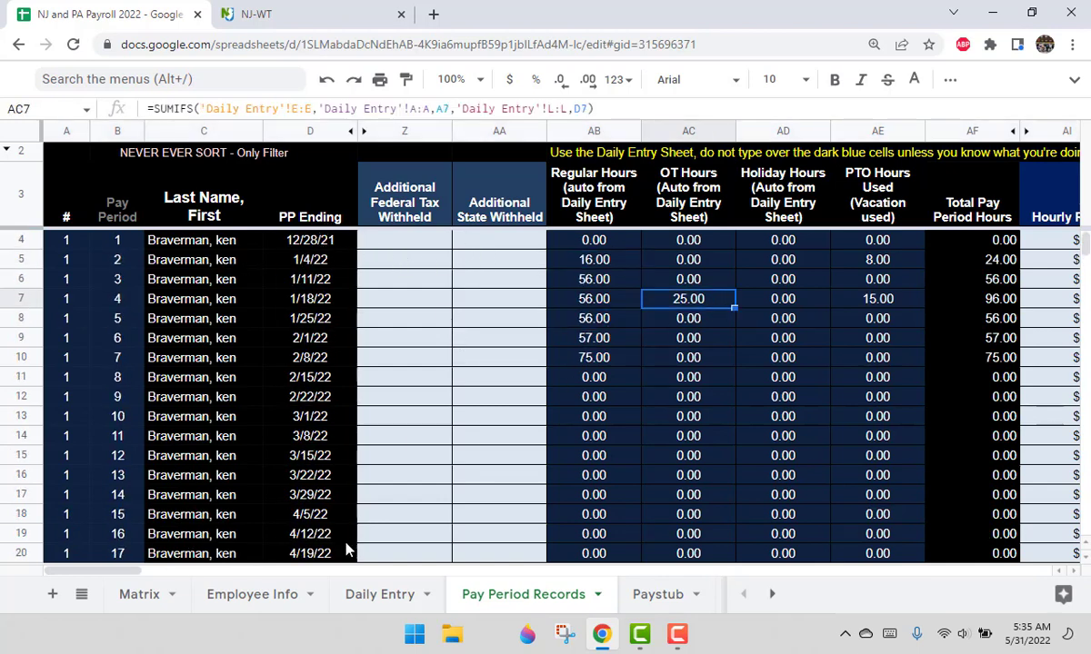
Compare the Daily Entry hours with the Pay Period Records columns from Regular Hours across to Hourly Rate.
{"action": "left_click", "coordinate": [386, 595]}
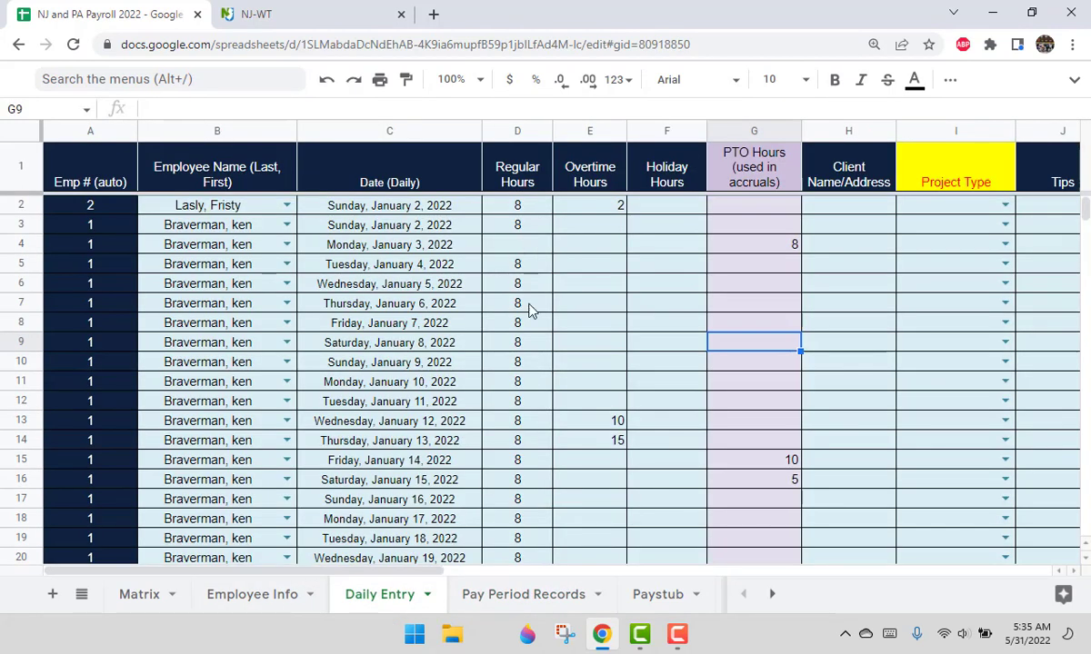
{"action": "left_click", "coordinate": [479, 595]}
{"action": "left_click", "coordinate": [576, 192]}
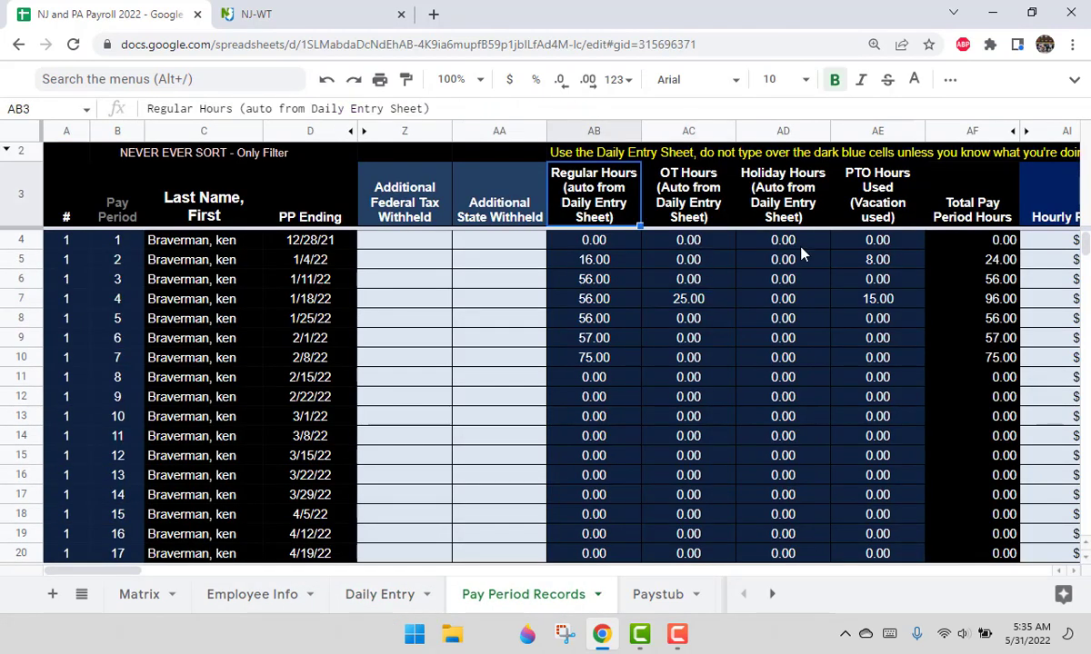
{"action": "key", "text": "Down"}
{"action": "key", "text": "Right"}
{"action": "key", "text": "Right"}
{"action": "key", "text": "Right"}
{"action": "key", "text": "Right"}
{"action": "key", "text": "Right"}
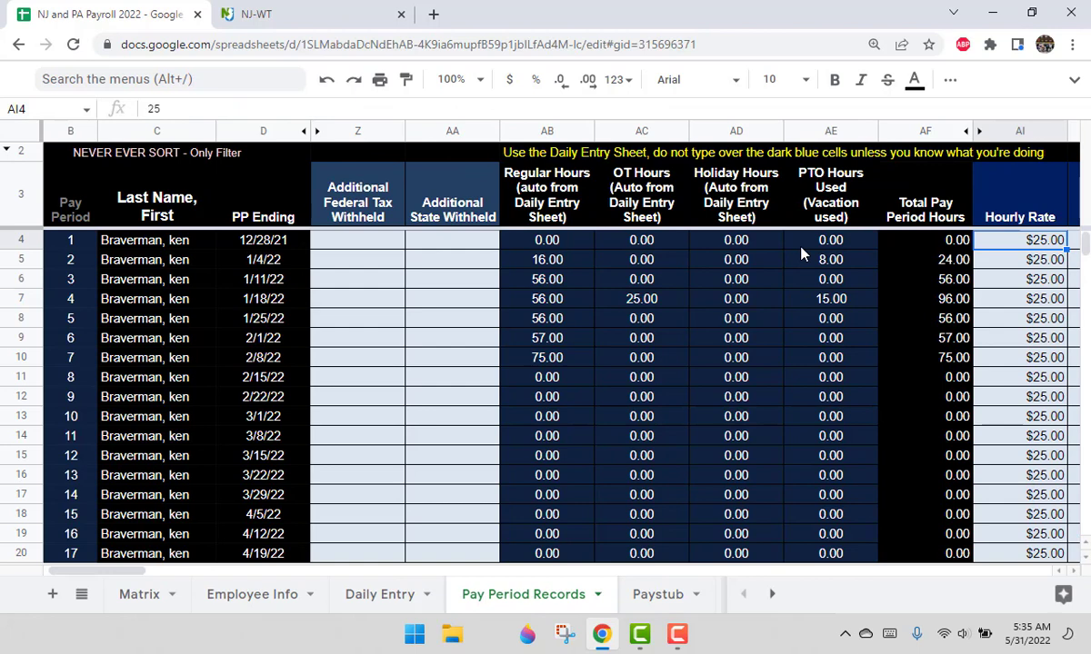
Set the additional federal tax withheld to 30 for the first employee's pay period 1.
{"action": "key", "text": "Left"}
{"action": "key", "text": "Left"}
{"action": "key", "text": "Left"}
{"action": "key", "text": "Left"}
{"action": "key", "text": "Left"}
{"action": "key", "text": "Left"}
{"action": "key", "text": "Left"}
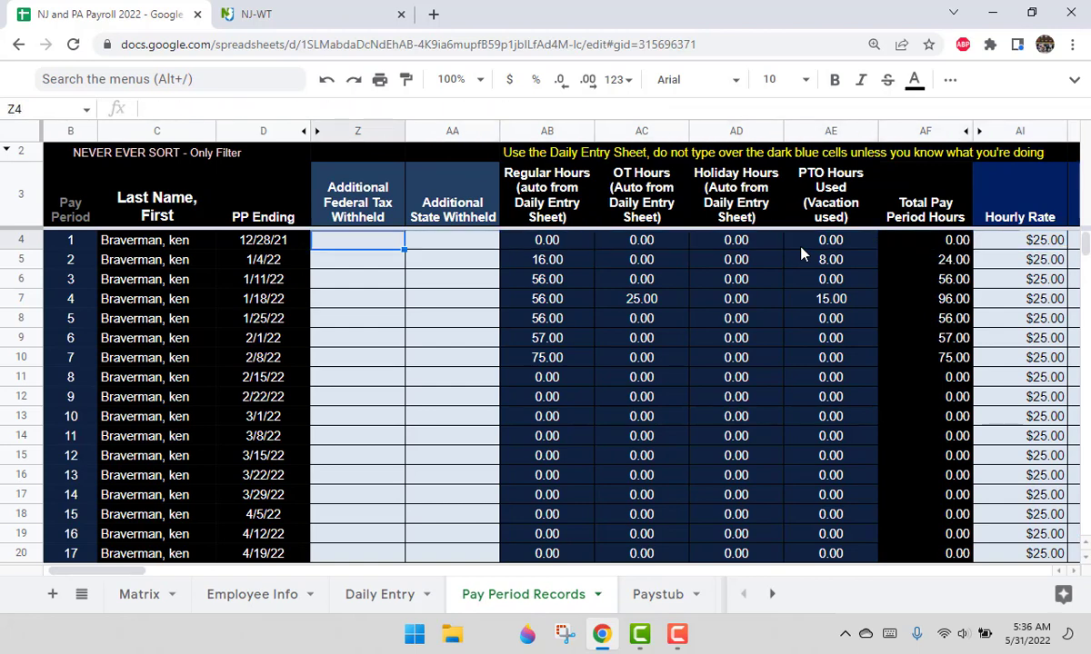
{"action": "type", "text": "30"}
{"action": "key", "text": "Return"}
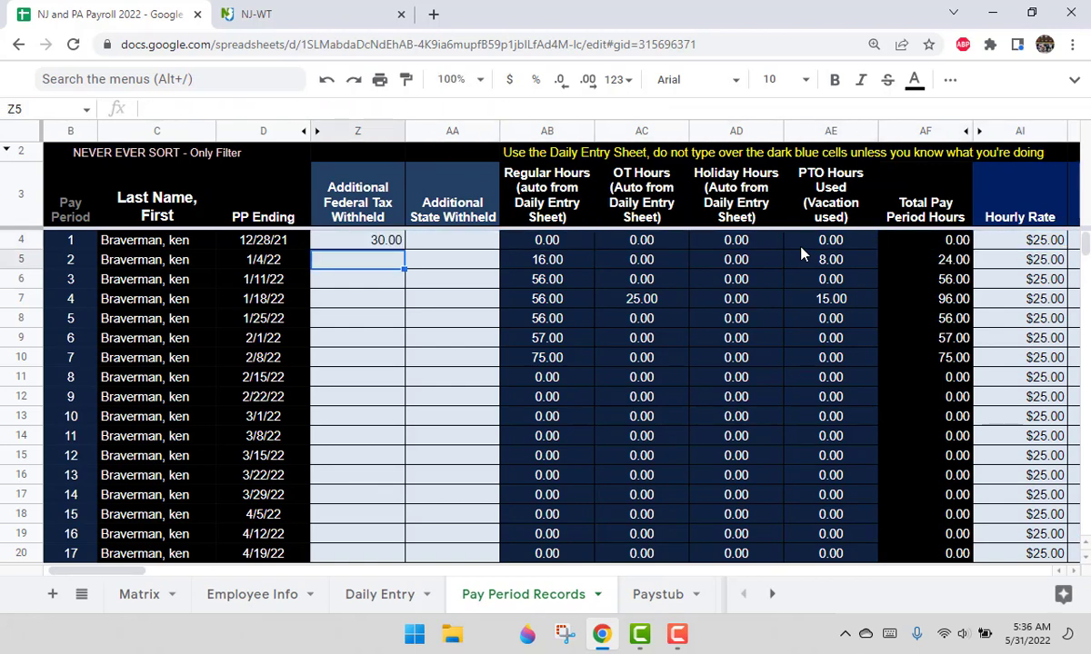
Set the additional state tax withheld to 10 for the same pay period.
{"action": "key", "text": "Up"}
{"action": "key", "text": "Right"}
{"action": "type", "text": "10"}
{"action": "key", "text": "Return"}
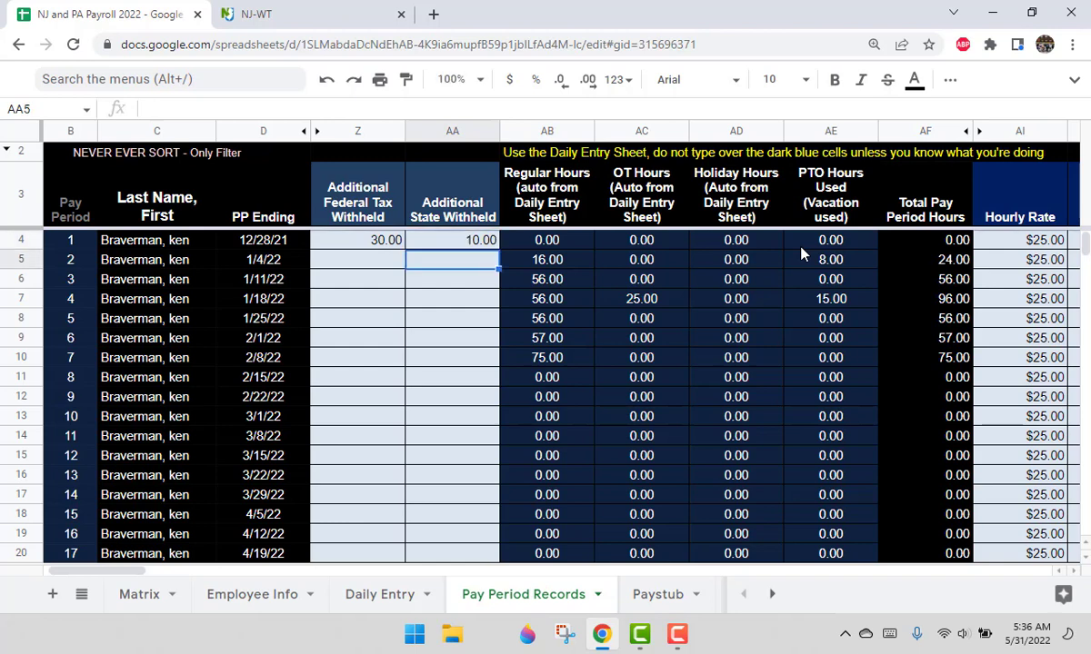
Examine the hours columns in row 4 that are filled automatically from the Daily Entry sheet.
{"action": "key", "text": "Up"}
{"action": "key", "text": "Right"}
{"action": "key", "text": "Right"}
{"action": "key", "text": "Right"}
{"action": "key", "text": "Right"}
{"action": "key", "text": "Left"}
{"action": "key", "text": "Left"}
{"action": "key", "text": "Left"}
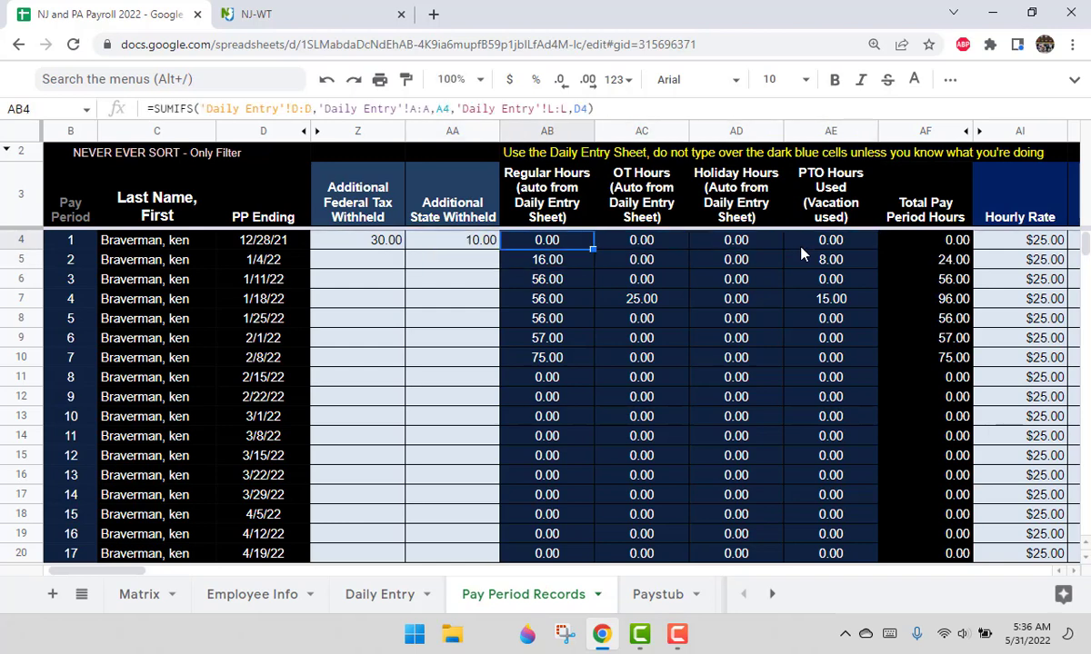
{"action": "key", "text": "Right"}
{"action": "key", "text": "Right"}
{"action": "key", "text": "Right"}
{"action": "key", "text": "Right"}
{"action": "key", "text": "Right"}
{"action": "key", "text": "Right"}
{"action": "key", "text": "Left"}
{"action": "key", "text": "Left"}
{"action": "key", "text": "Left"}
{"action": "key", "text": "Left"}
{"action": "key", "text": "Left"}
{"action": "key", "text": "Left"}
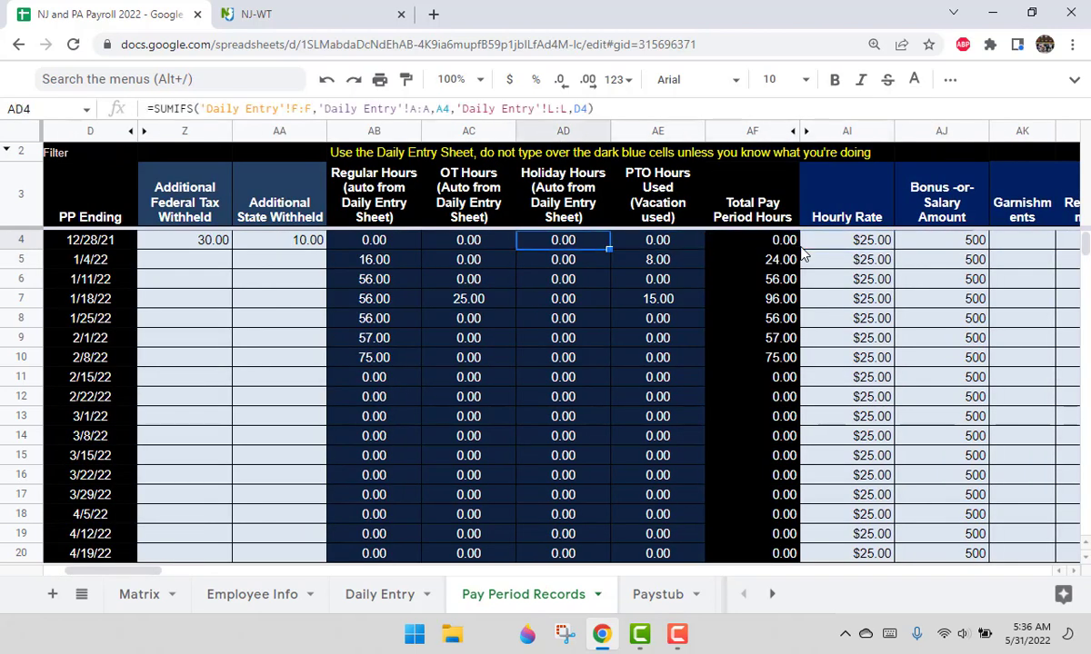
Look across row 4 through the hourly rate, bonus or salary, garnishment and reimbursement columns to Check Number.
{"action": "key", "text": "Right"}
{"action": "key", "text": "Right"}
{"action": "key", "text": "Right"}
{"action": "key", "text": "Right"}
{"action": "key", "text": "Right"}
{"action": "key", "text": "Right"}
{"action": "key", "text": "Right"}
{"action": "key", "text": "Right"}
{"action": "key", "text": "Right"}
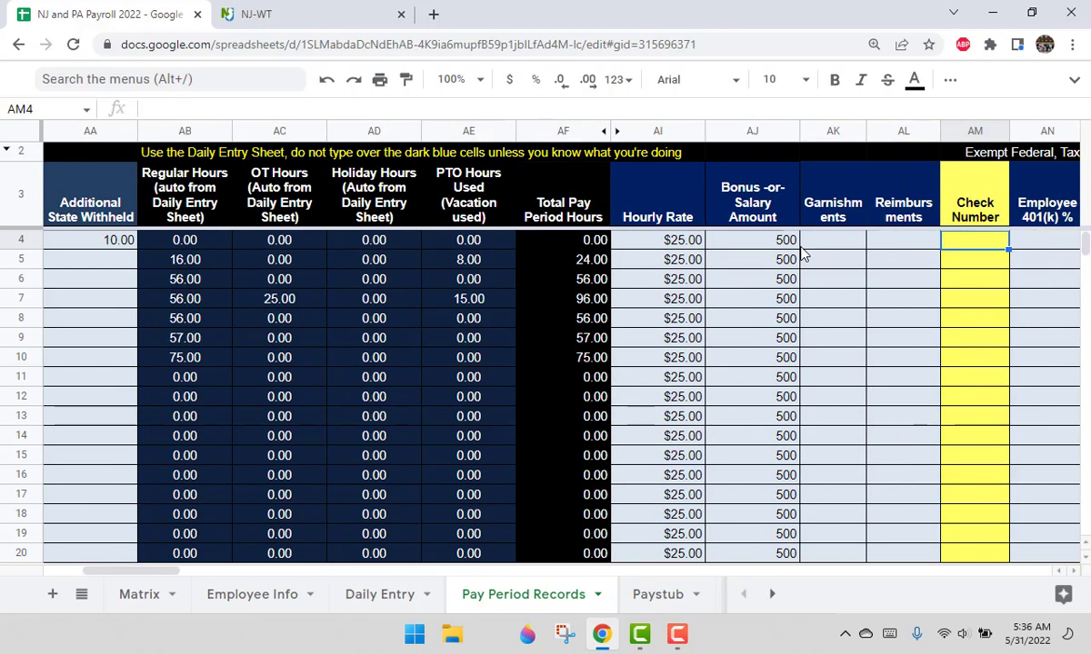
Examine the Hourly Rate column down through the first employee's pay periods.
{"action": "key", "text": "Left"}
{"action": "key", "text": "Left"}
{"action": "key", "text": "Left"}
{"action": "key", "text": "Left"}
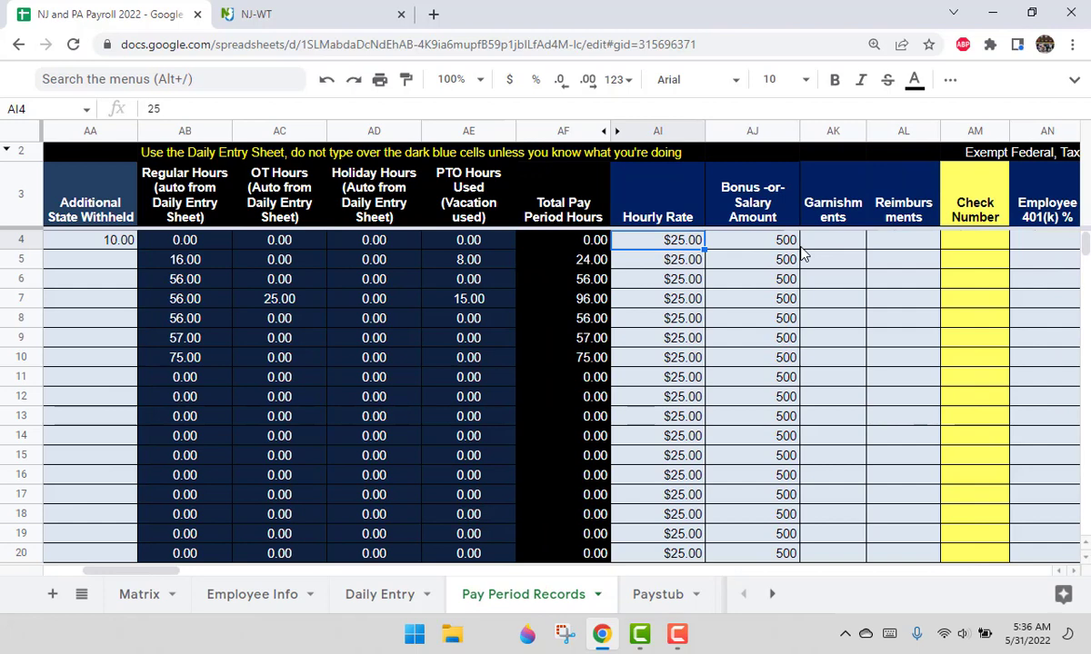
{"action": "key", "text": "Down"}
{"action": "key", "text": "Down"}
{"action": "key", "text": "Down"}
{"action": "key", "text": "Down"}
{"action": "key", "text": "Down"}
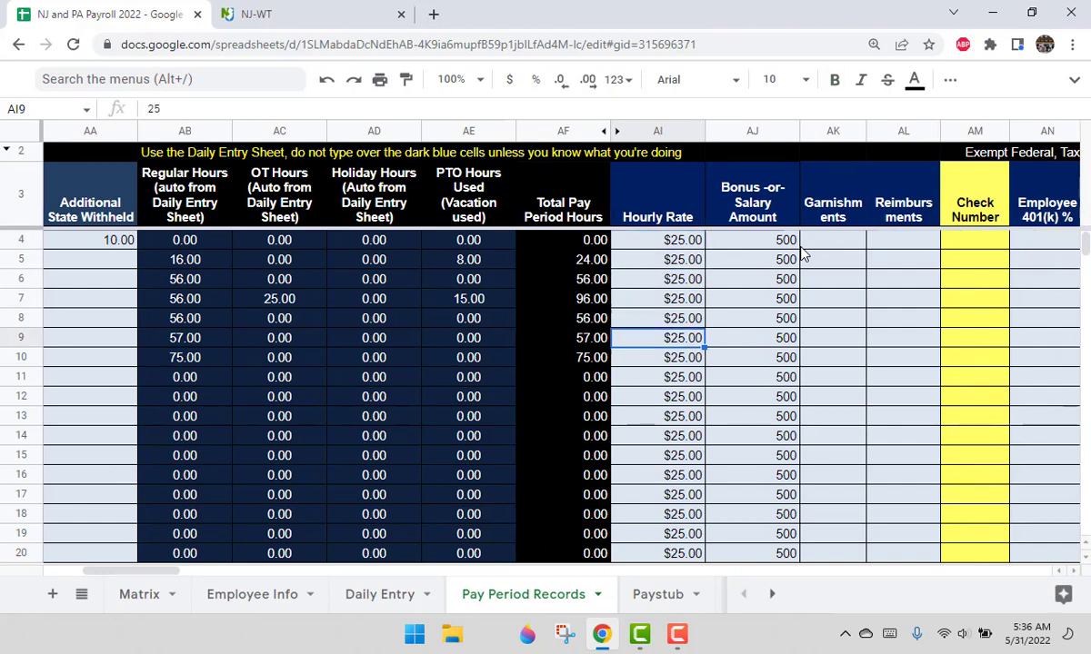
{"action": "key", "text": "Down"}
{"action": "key", "text": "Down"}
{"action": "key", "text": "Down"}
{"action": "key", "text": "Down"}
{"action": "key", "text": "Down"}
{"action": "key", "text": "Down"}
{"action": "key", "text": "Down"}
{"action": "key", "text": "Down"}
{"action": "key", "text": "Down"}
{"action": "key", "text": "Down"}
{"action": "key", "text": "Down"}
{"action": "key", "text": "Down"}
{"action": "key", "text": "Down"}
{"action": "key", "text": "Down"}
{"action": "key", "text": "Down"}
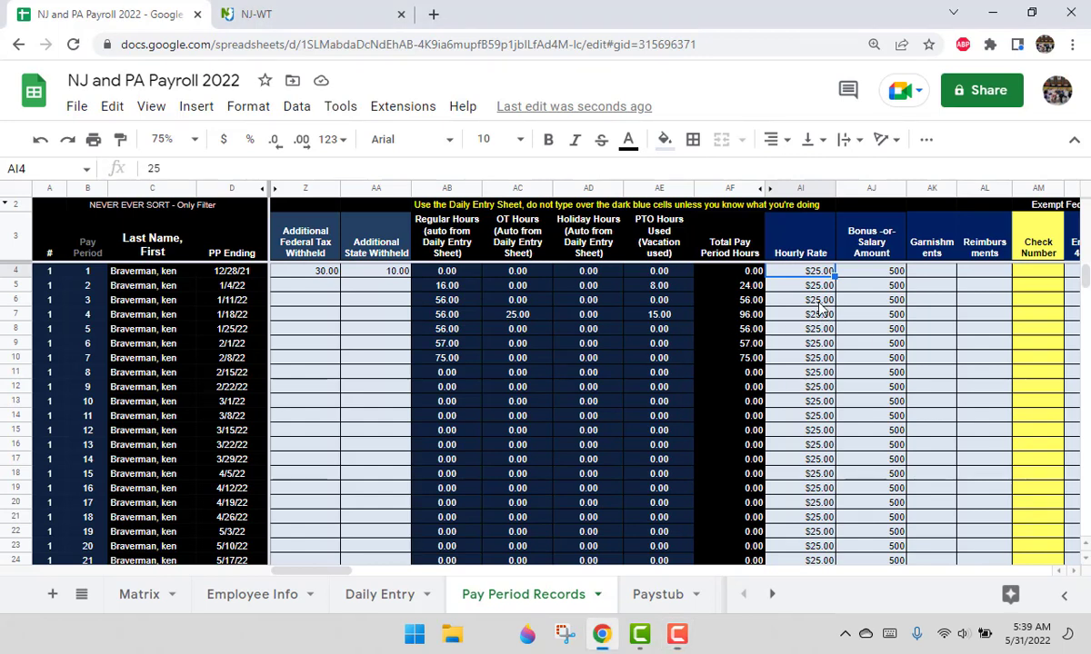
Review the row 4 columns from Hourly Rate through the 401(k) fields to Employer Health Insurance Contribution.
{"action": "key", "text": "Right"}
{"action": "key", "text": "Right"}
{"action": "key", "text": "Right"}
{"action": "key", "text": "Right"}
{"action": "key", "text": "Right"}
{"action": "key", "text": "Right"}
{"action": "key", "text": "Right"}
{"action": "key", "text": "Right"}
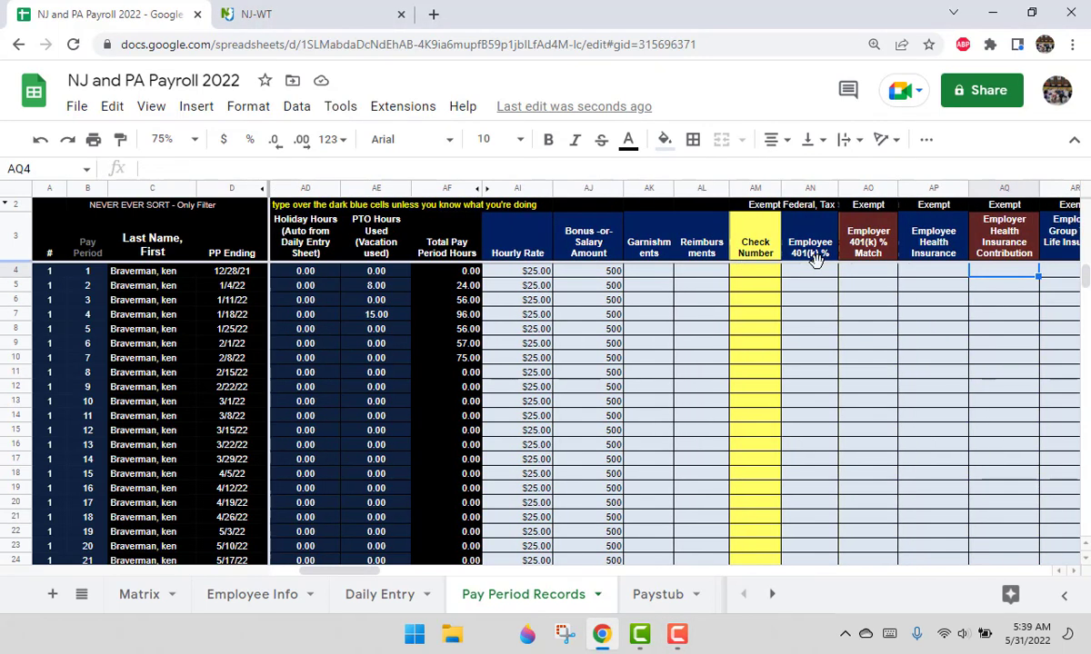
Review the total hours, hourly rate and bonus or salary columns, with the Pay Period Records view enlarged to 100%.
{"action": "left_click", "coordinate": [469, 314]}
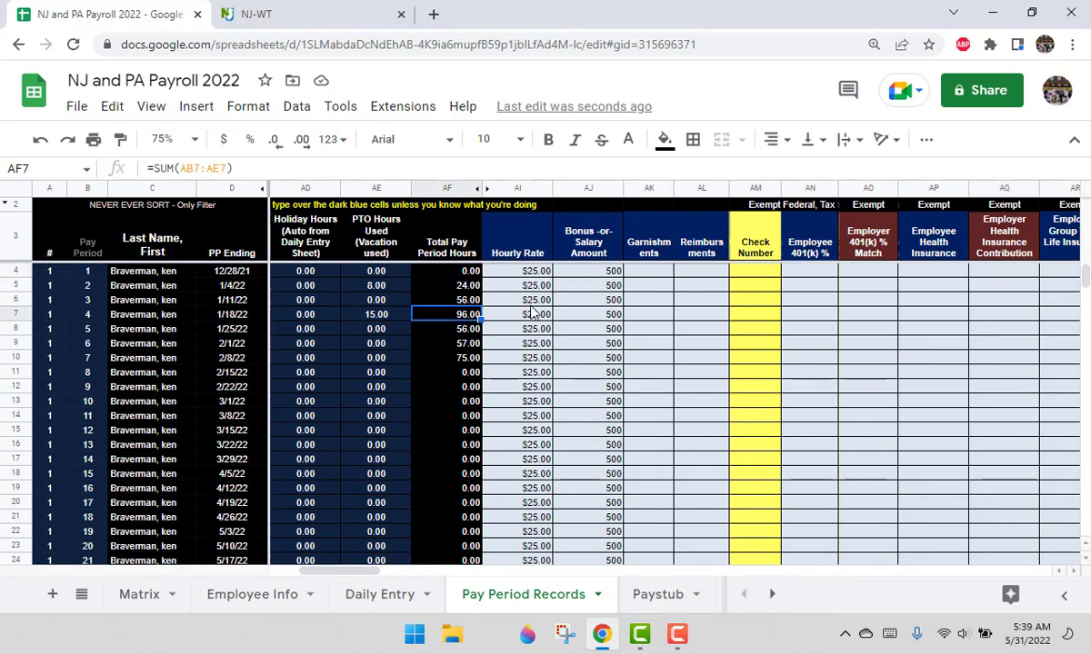
{"action": "left_click", "coordinate": [520, 271]}
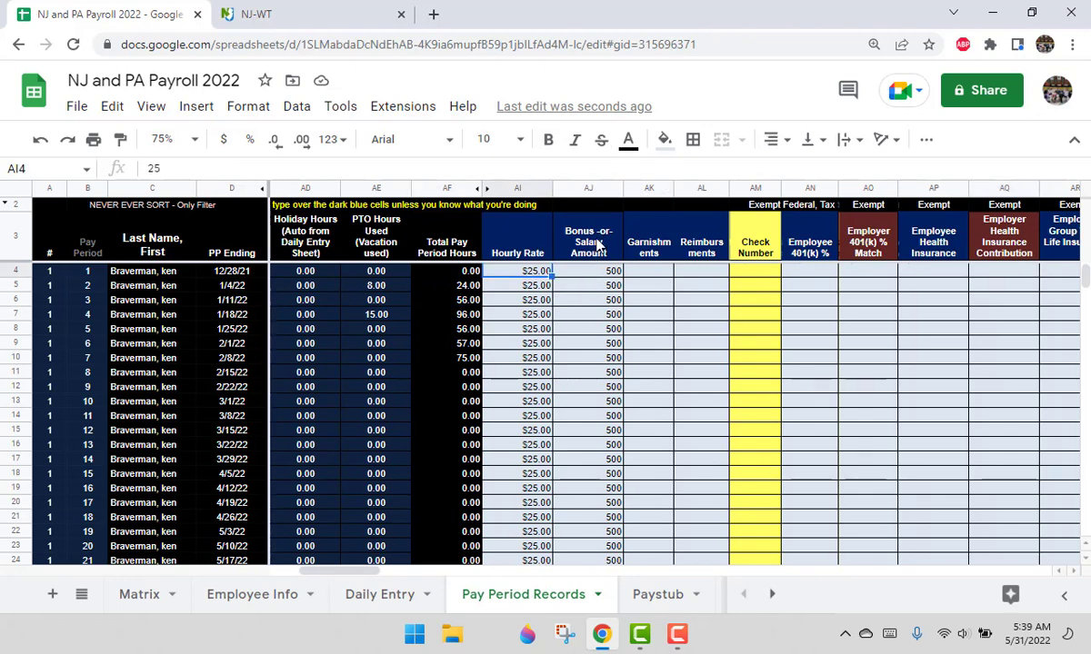
{"action": "left_click", "coordinate": [603, 245]}
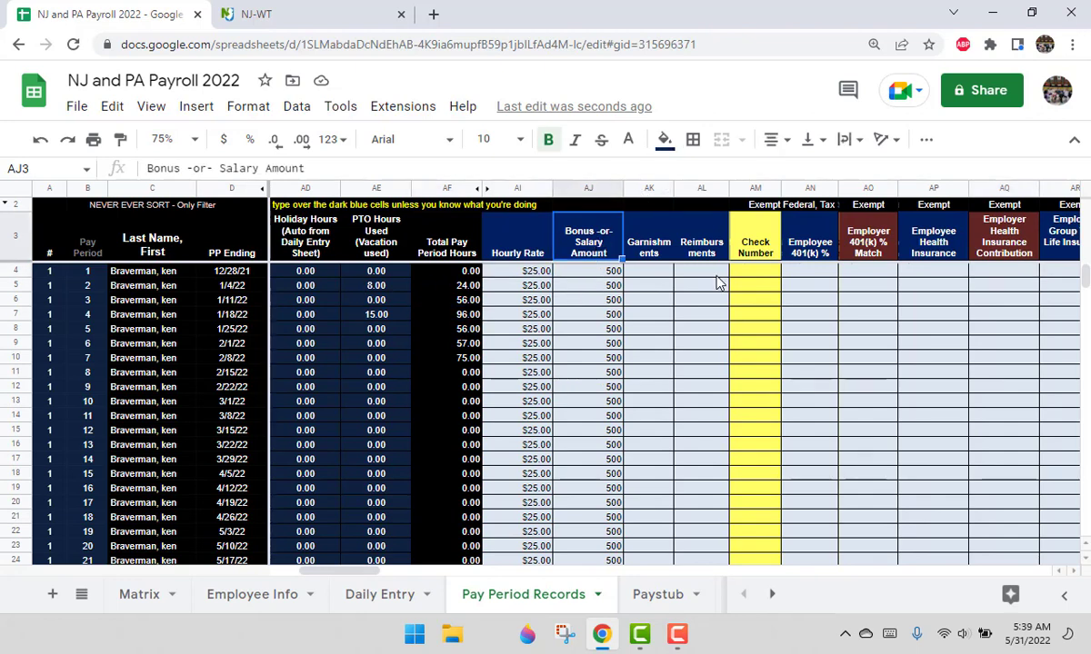
{"action": "left_click", "coordinate": [189, 141]}
{"action": "left_click", "coordinate": [175, 263]}
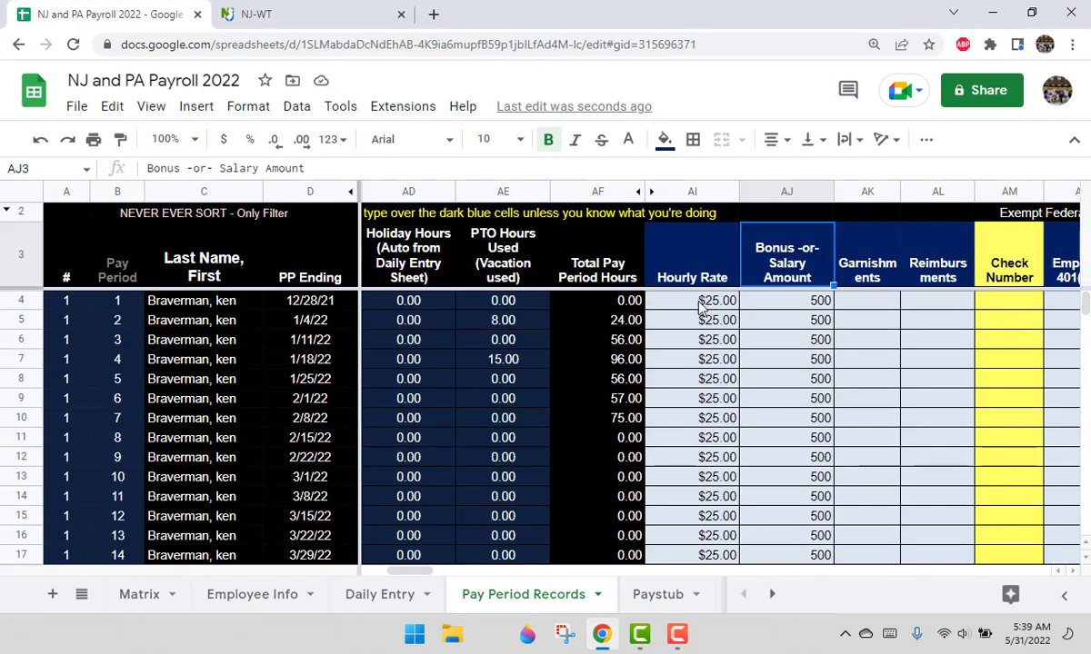
For the first pay period in row 4, enter 20 in Garnishments and 50 in Reimbursements.
{"action": "left_click", "coordinate": [773, 300]}
{"action": "key", "text": "Right"}
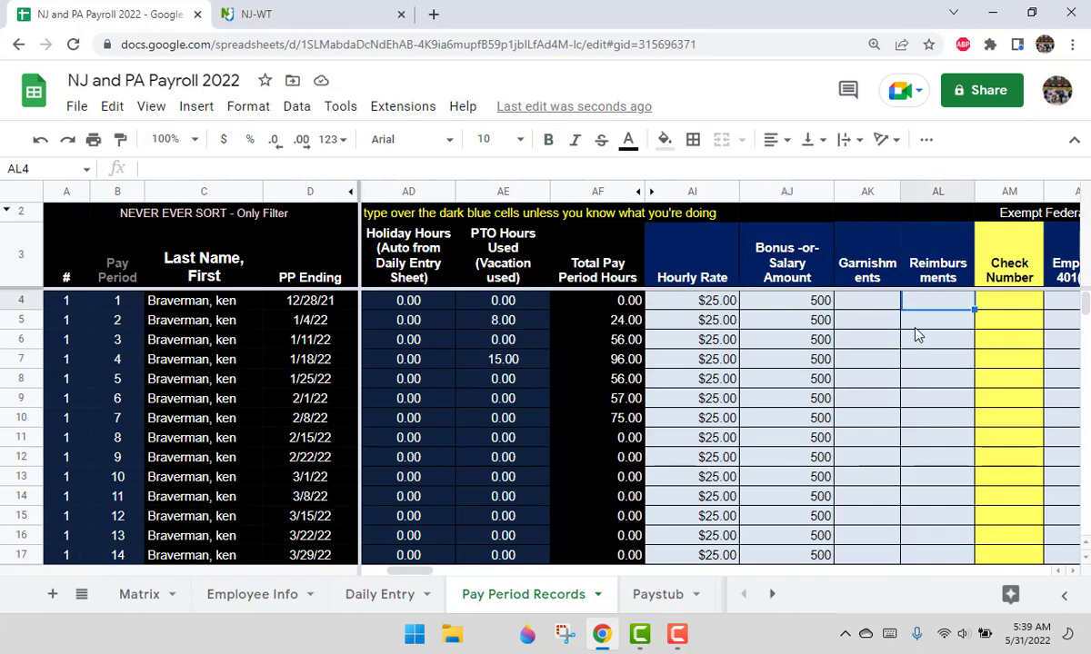
{"action": "key", "text": "Left"}
{"action": "key", "text": "Up"}
{"action": "key", "text": "Right"}
{"action": "key", "text": "Down"}
{"action": "type", "text": "20"}
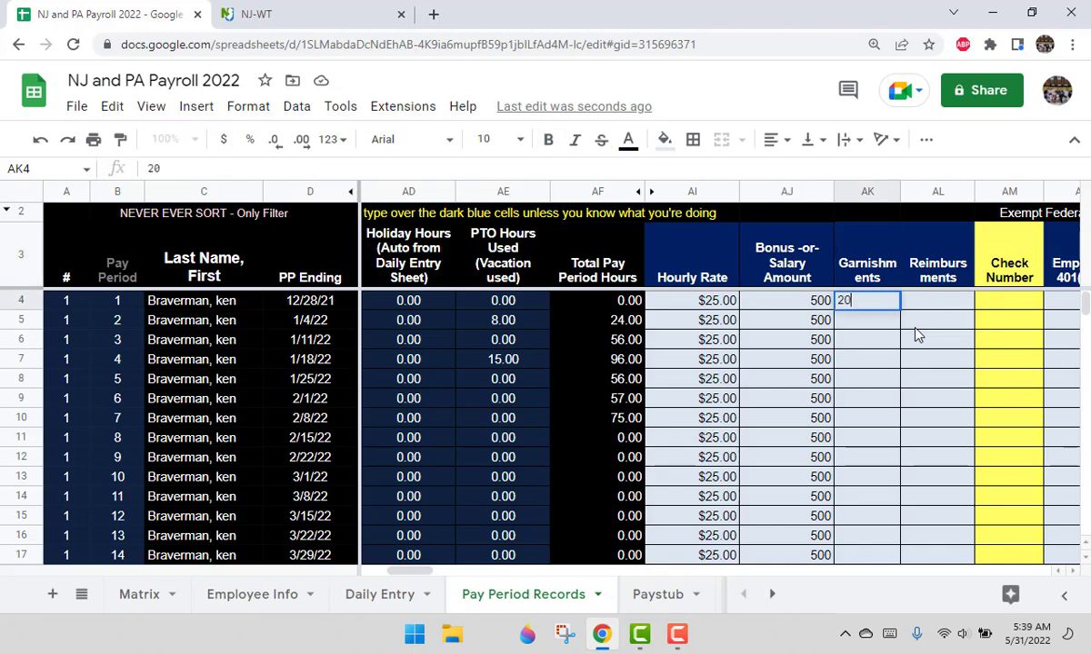
{"action": "key", "text": "Tab"}
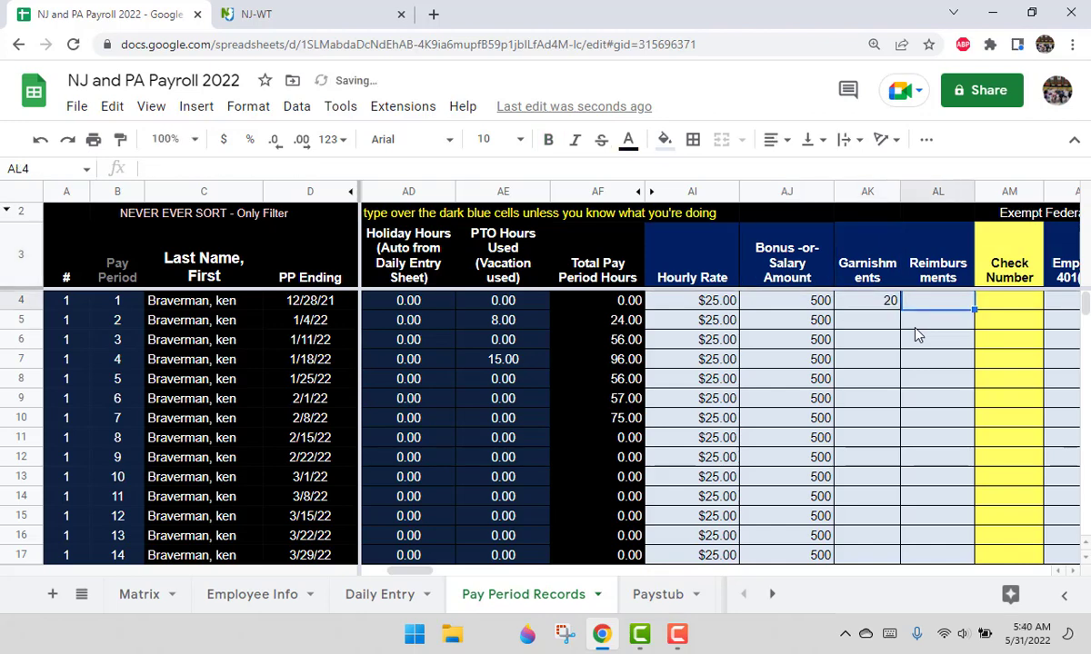
{"action": "type", "text": "50"}
{"action": "key", "text": "Tab"}
Enter 1115 as the Check Number for the first pay period in row 4.
{"action": "key", "text": "Tab"}
{"action": "key", "text": "Tab"}
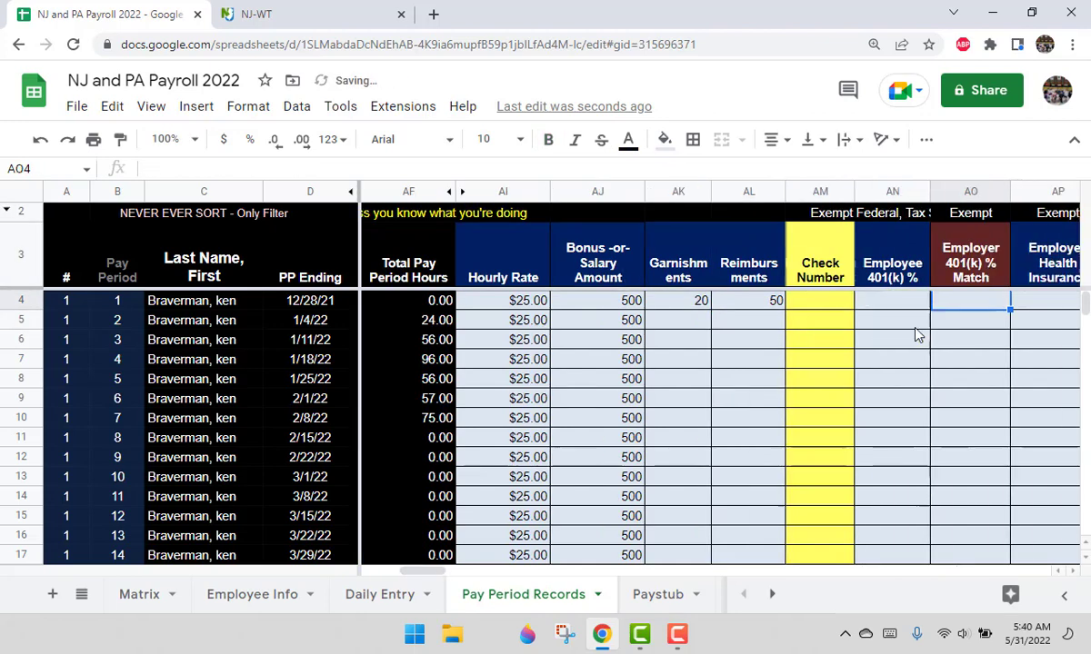
{"action": "key", "text": "Left"}
{"action": "key", "text": "Left"}
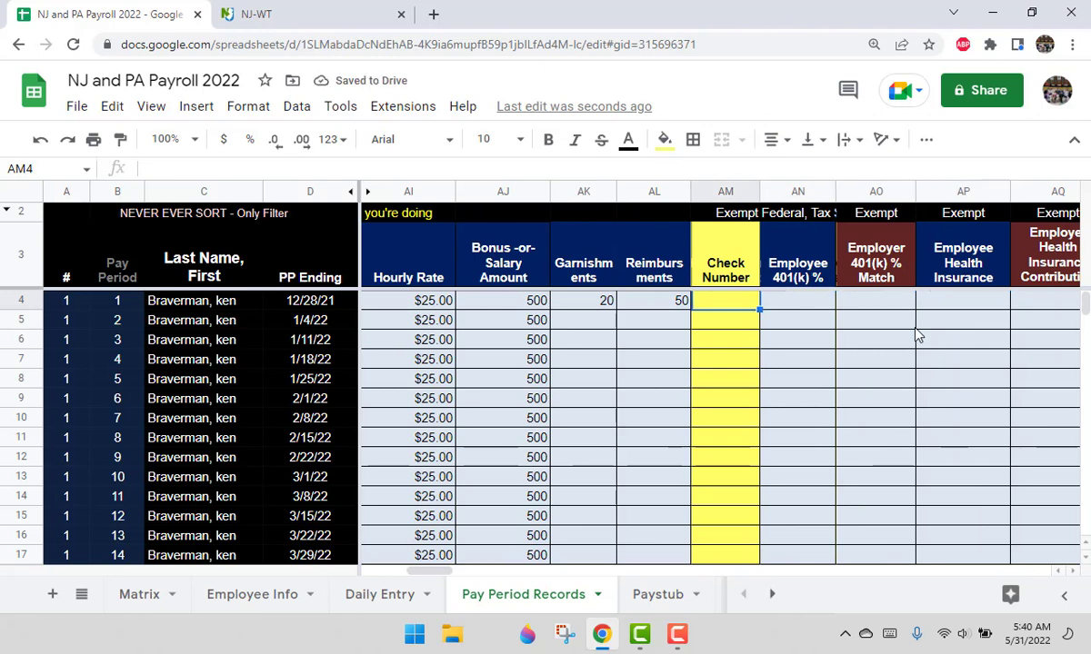
{"action": "type", "text": "1115"}
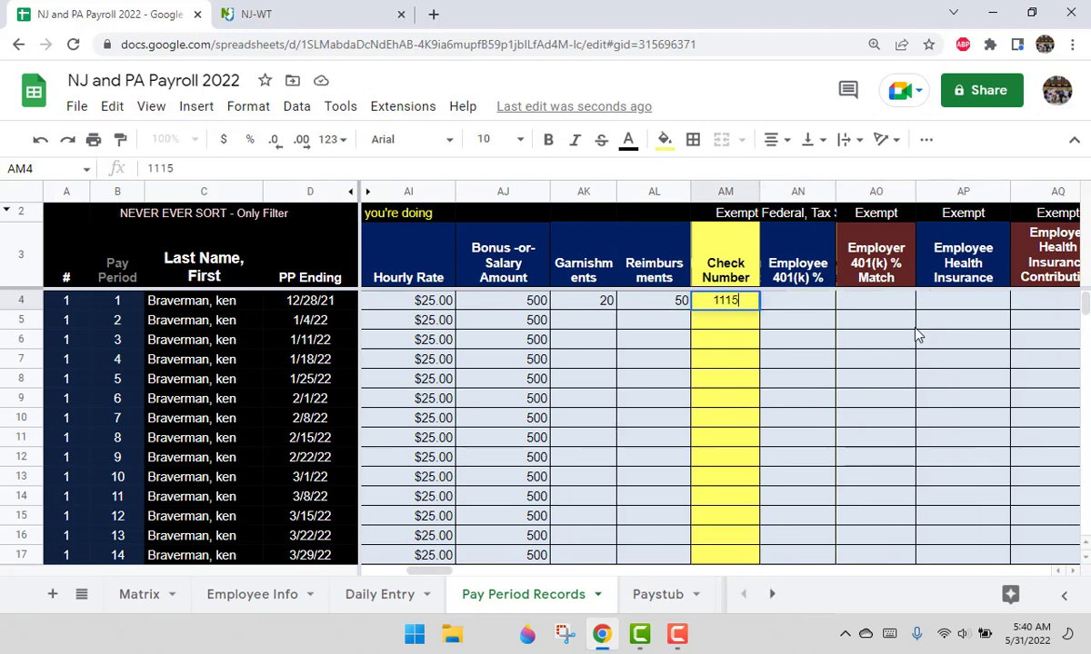
{"action": "key", "text": "Return"}
{"action": "key", "text": "Up"}
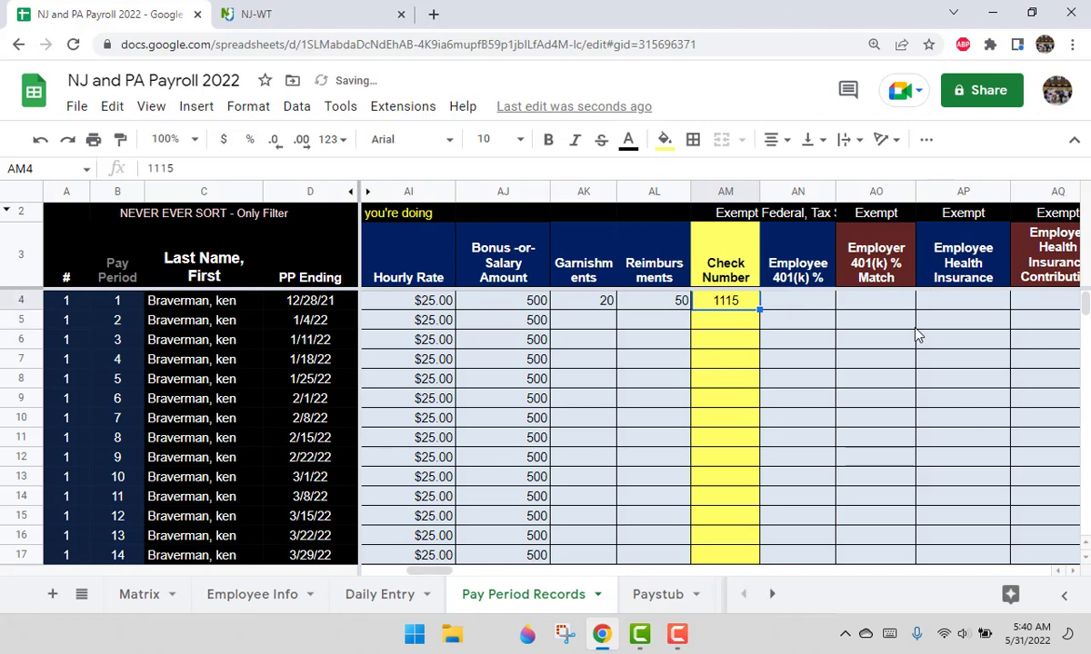
Set the row 4 Employee 401(k) percentage to 5% and the Employer 401(k) match to 2.5%.
{"action": "key", "text": "Right"}
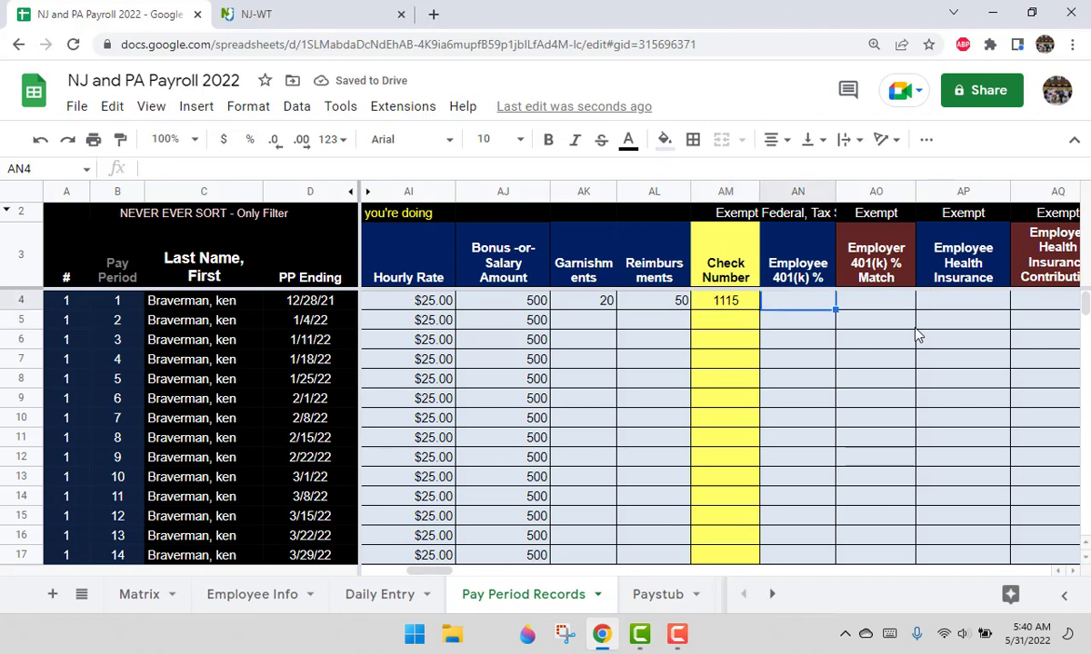
{"action": "type", "text": "5"}
{"action": "key", "text": "Return"}
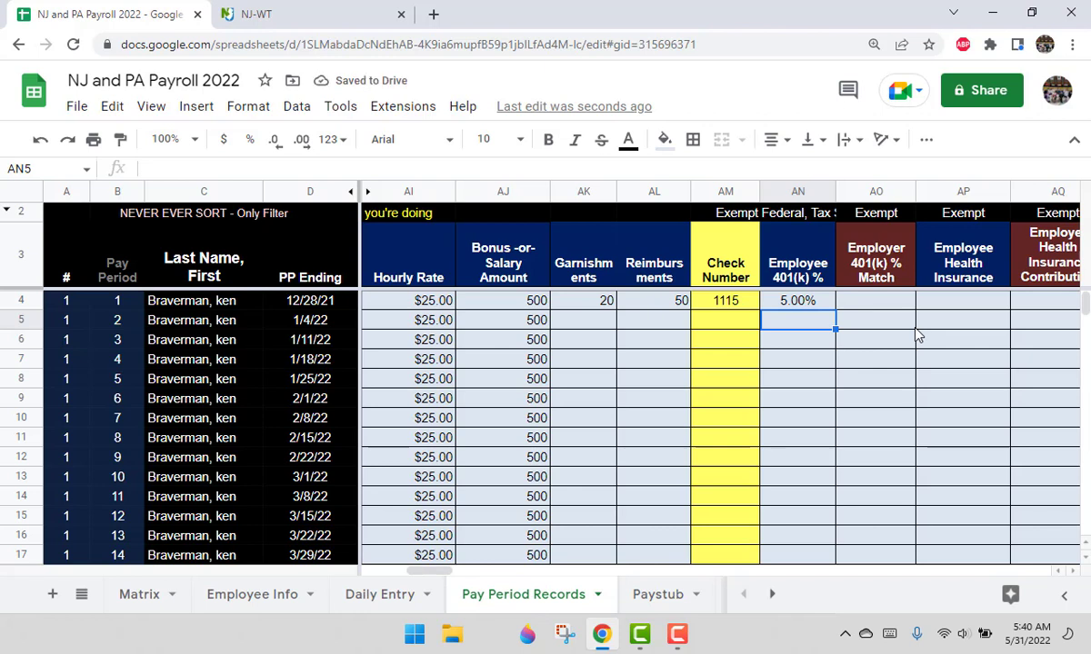
{"action": "key", "text": "Up"}
{"action": "key", "text": "Right"}
{"action": "type", "text": "2.5"}
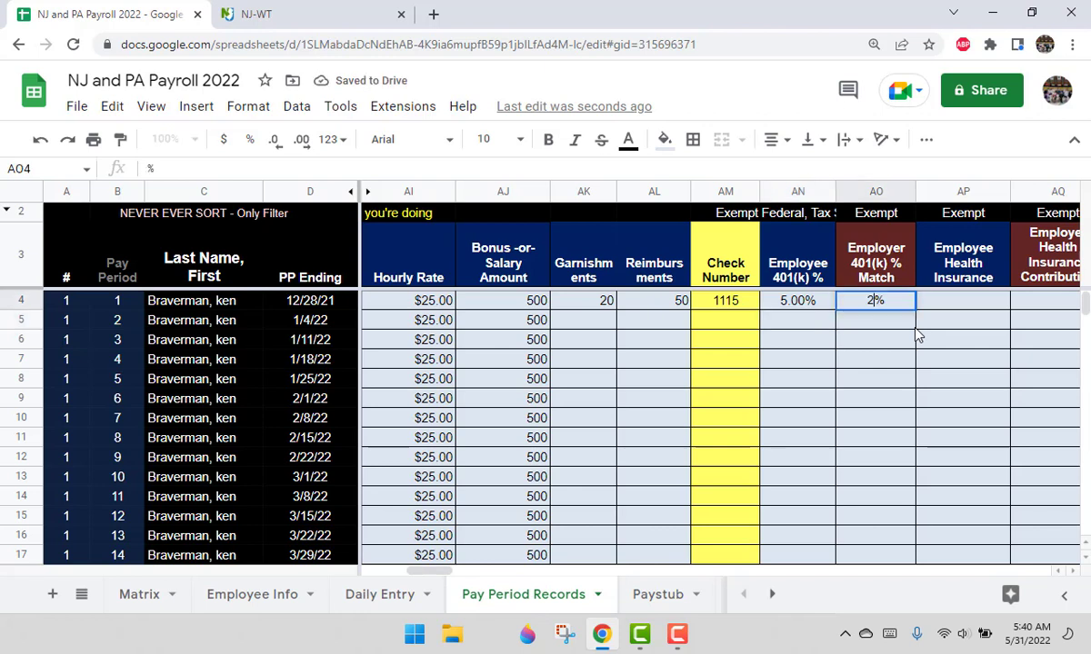
{"action": "key", "text": "Return"}
Enter 150 in row 4 for both Employee Health Insurance and Employer Health Insurance Contribution.
{"action": "key", "text": "Up"}
{"action": "key", "text": "Right"}
{"action": "key", "text": "Right"}
{"action": "key", "text": "Right"}
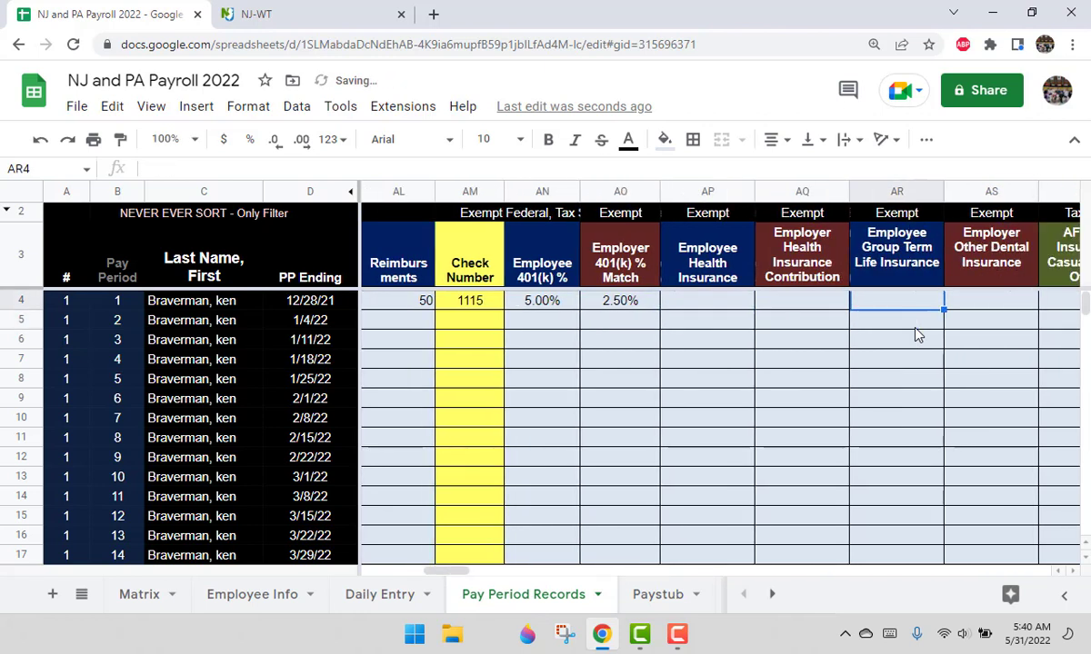
{"action": "key", "text": "Left"}
{"action": "key", "text": "Left"}
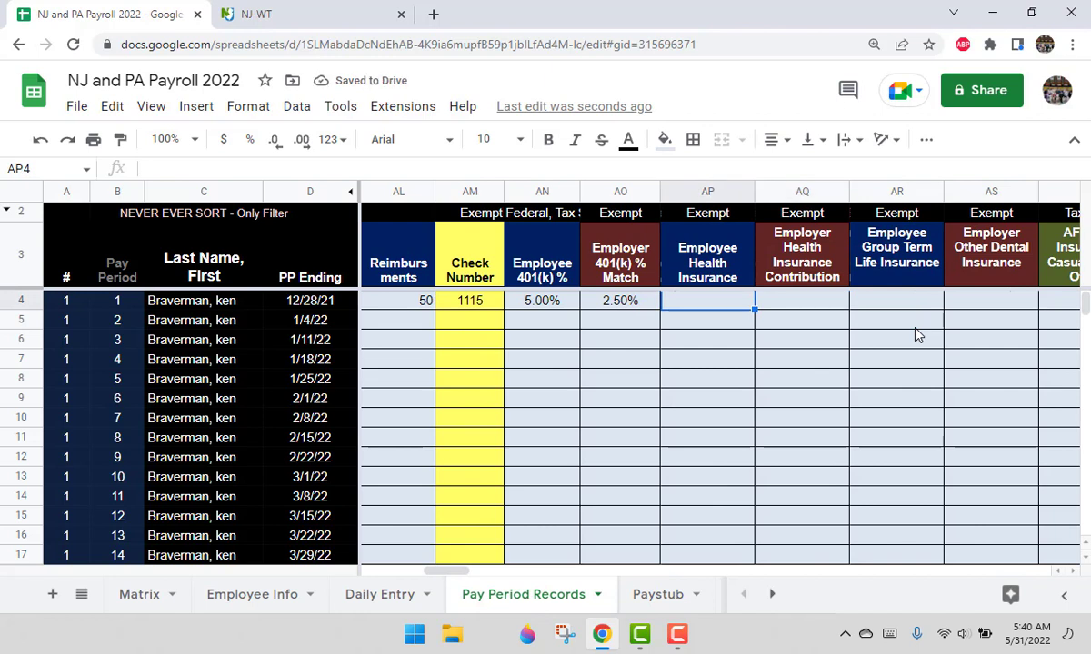
{"action": "type", "text": "150"}
{"action": "key", "text": "Return"}
{"action": "key", "text": "Up"}
{"action": "key", "text": "Right"}
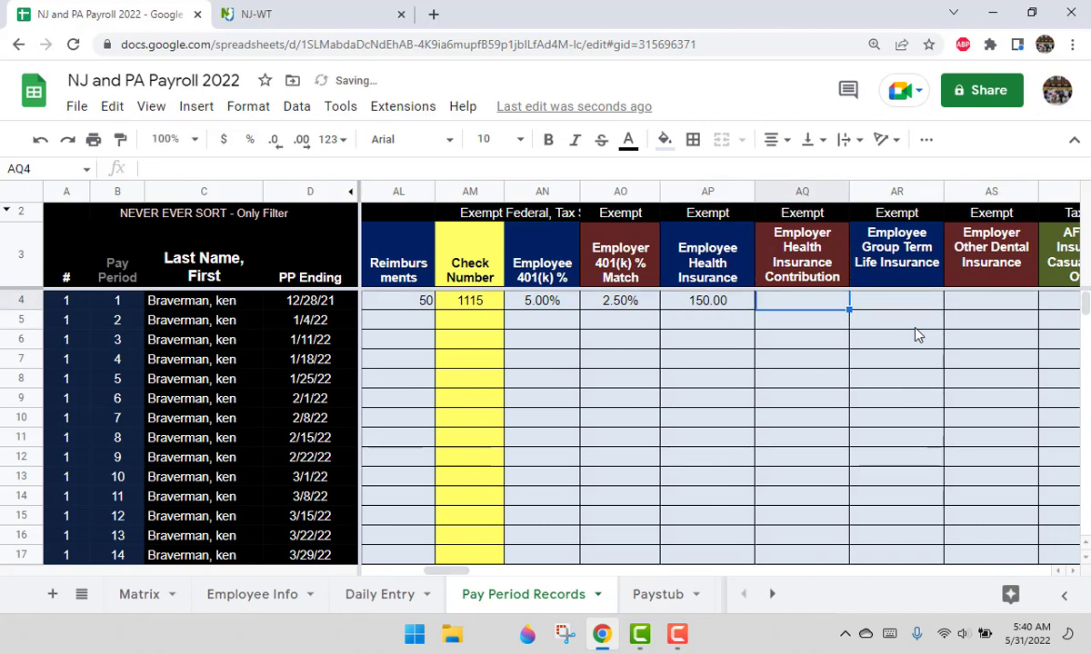
{"action": "type", "text": "150"}
{"action": "key", "text": "Return"}
Examine the row 4 columns for group term life, dental, AFLAC and dependent care through YTD Dependent Care Benefits.
{"action": "key", "text": "Up"}
{"action": "key", "text": "Right"}
{"action": "key", "text": "Right"}
{"action": "key", "text": "Right"}
{"action": "key", "text": "Right"}
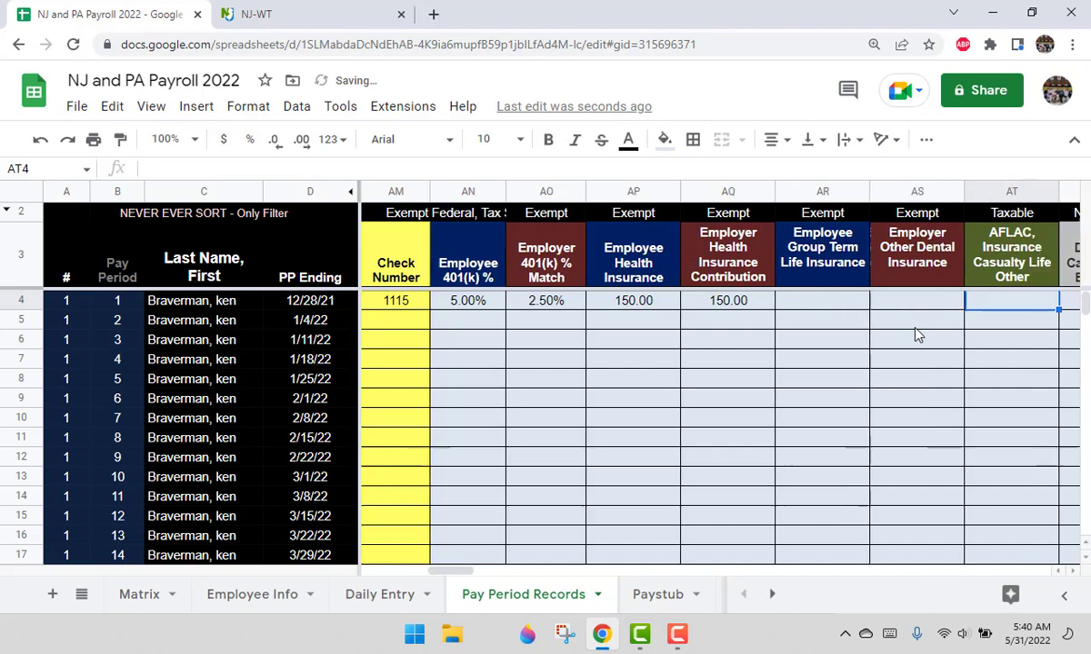
{"action": "key", "text": "Left"}
{"action": "key", "text": "Left"}
{"action": "key", "text": "Left"}
{"action": "key", "text": "Right"}
{"action": "key", "text": "Right"}
{"action": "key", "text": "Right"}
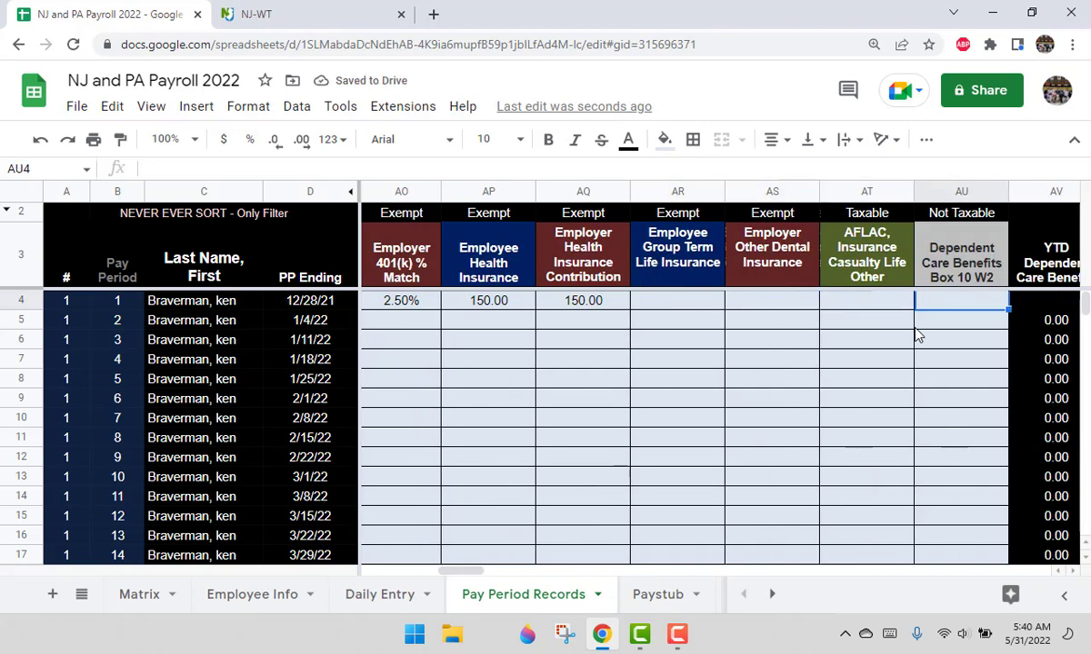
{"action": "key", "text": "Right"}
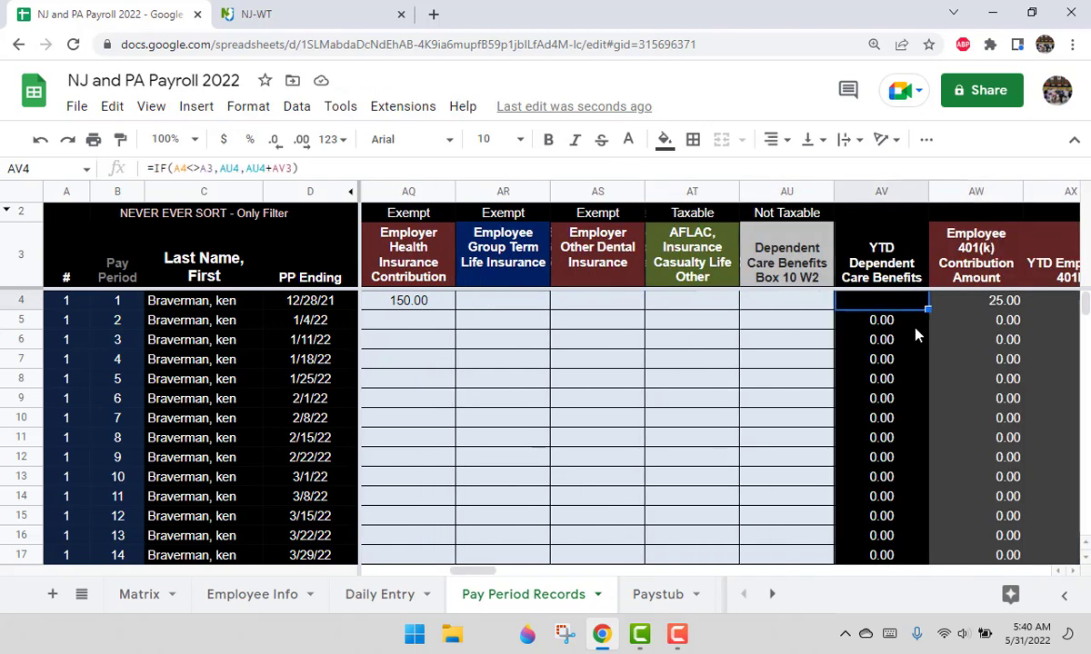
Review the row 4 entries backward from the dependent care columns to PTO Hours Used.
{"action": "key", "text": "Left"}
{"action": "key", "text": "Left"}
{"action": "key", "text": "Left"}
{"action": "key", "text": "Left"}
{"action": "key", "text": "Left"}
{"action": "key", "text": "Left"}
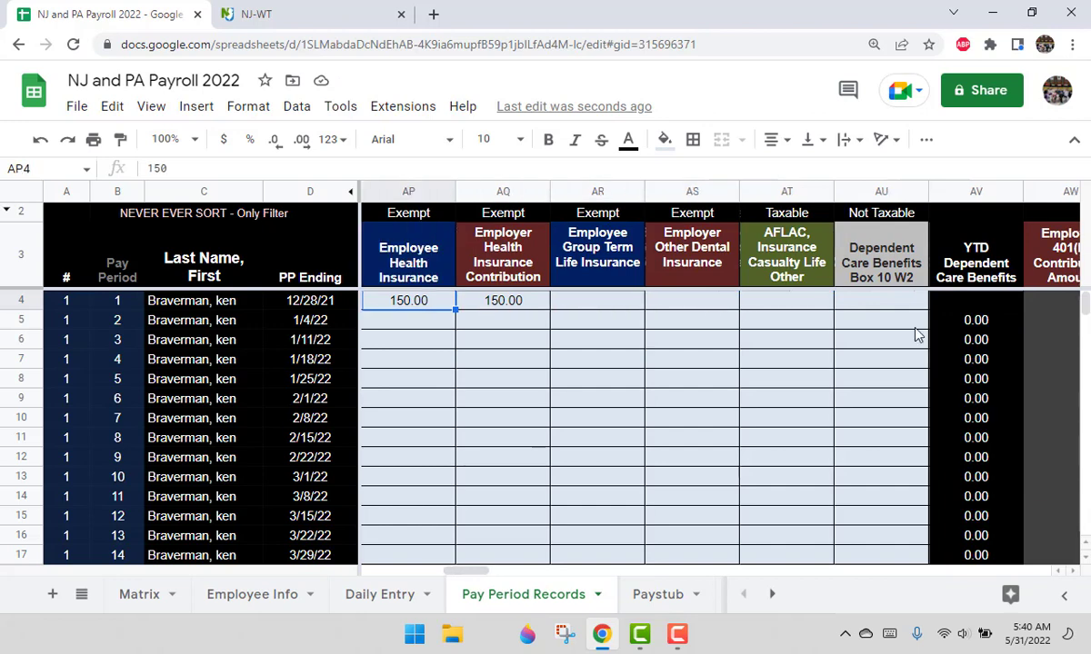
{"action": "key", "text": "Left"}
{"action": "key", "text": "Left"}
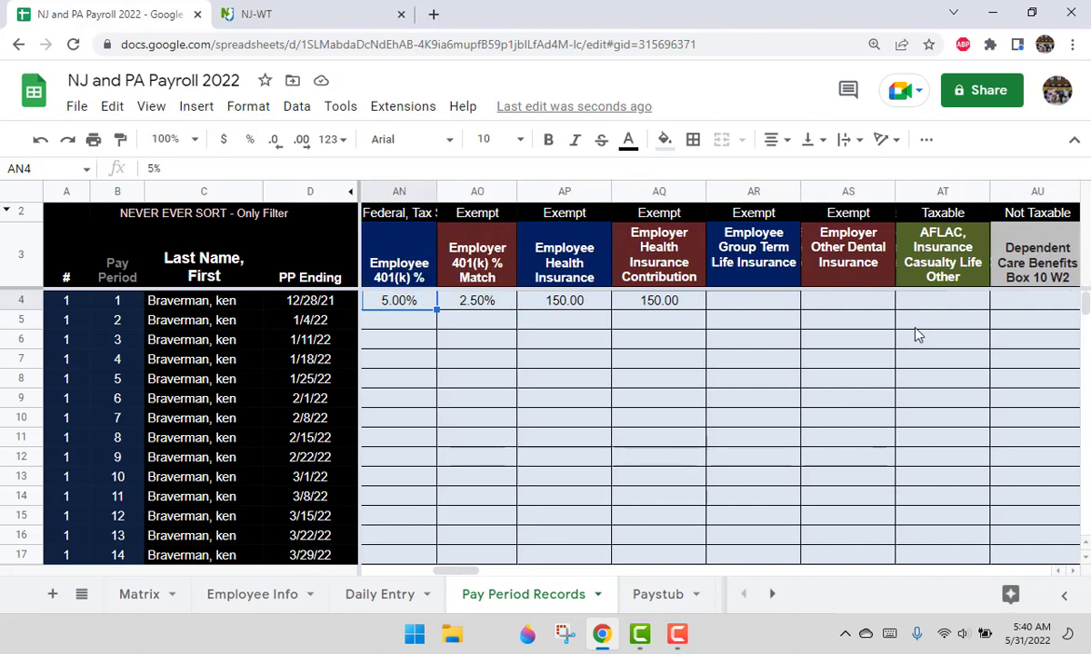
{"action": "key", "text": "Left"}
{"action": "key", "text": "Left"}
{"action": "key", "text": "Left"}
{"action": "key", "text": "Left"}
{"action": "key", "text": "Left"}
{"action": "key", "text": "Left"}
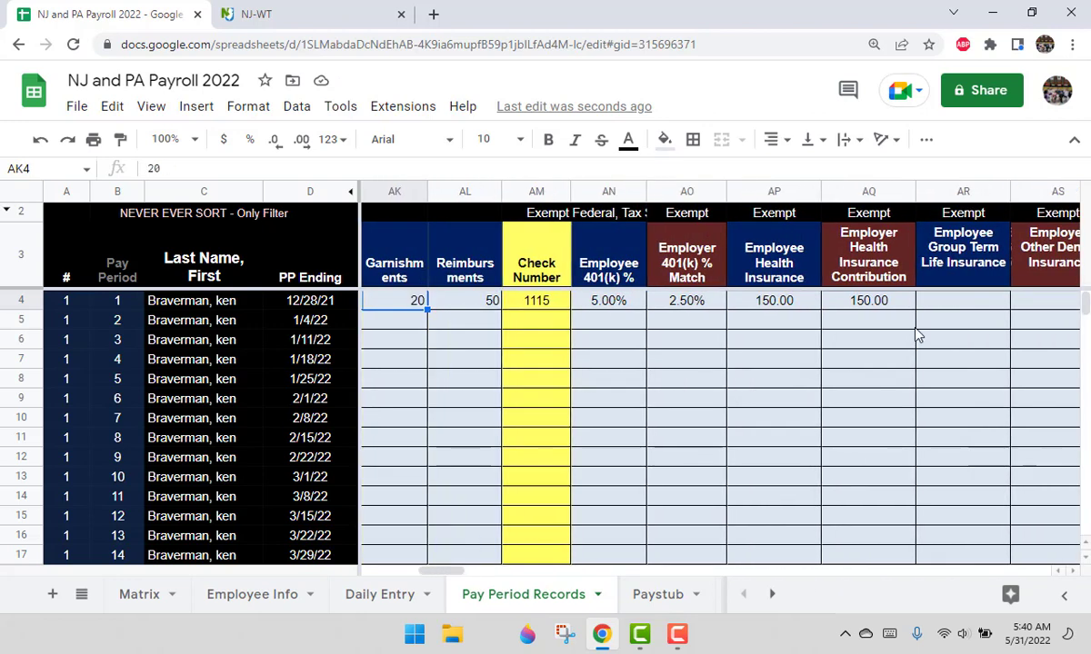
{"action": "key", "text": "Left"}
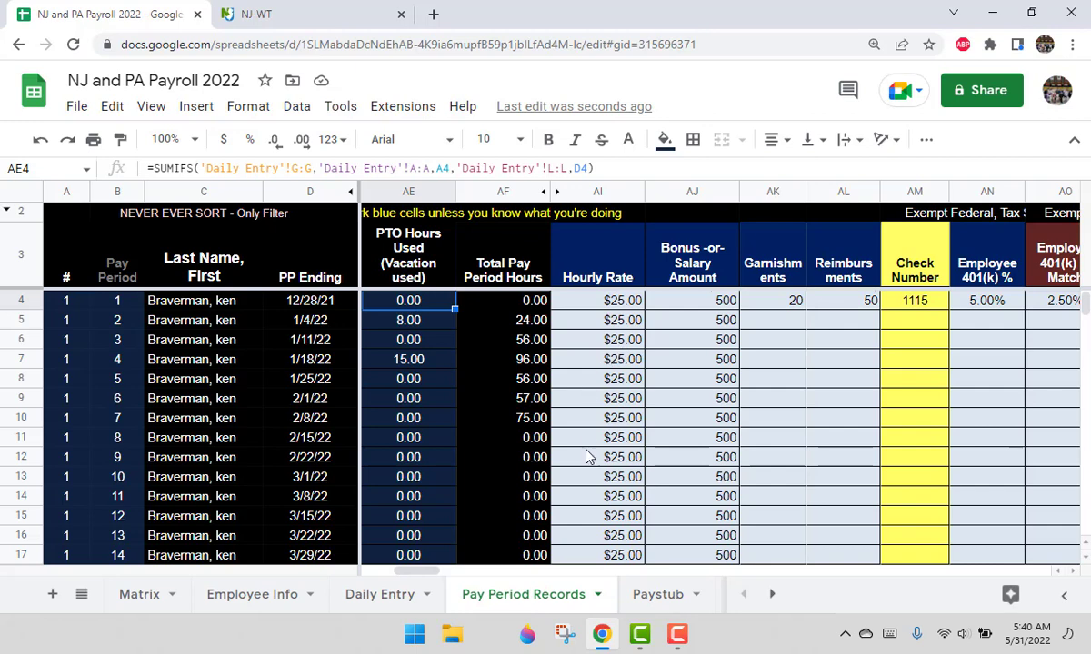
Open the Paystub sheet and choose the first listed employee for the paystub.
{"action": "left_click", "coordinate": [637, 600]}
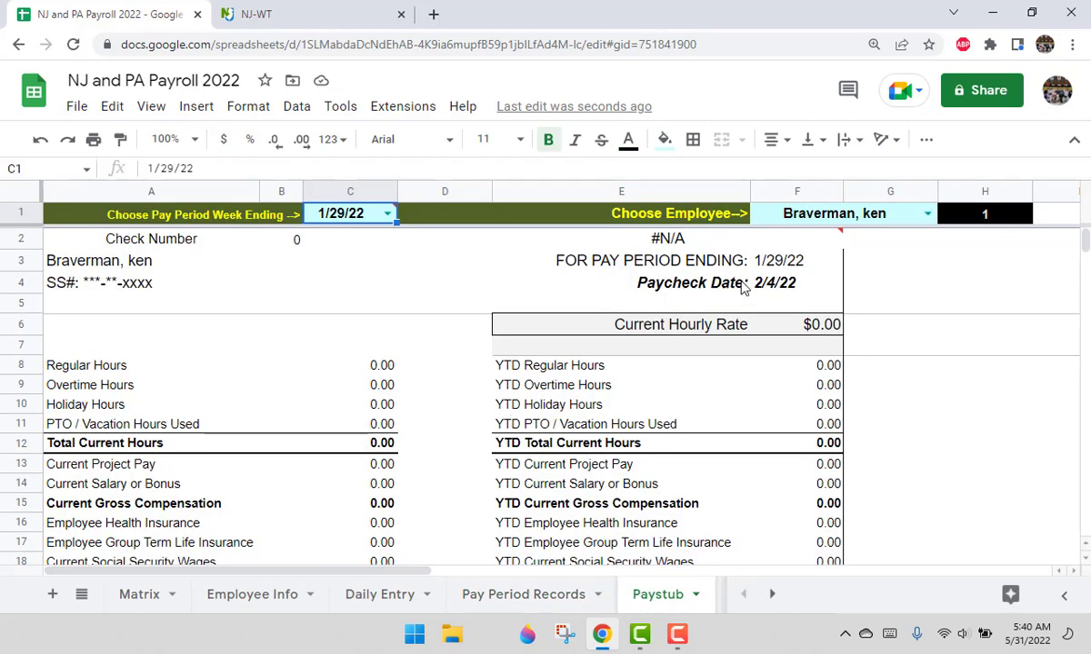
{"action": "left_click", "coordinate": [836, 218]}
{"action": "left_click", "coordinate": [928, 214]}
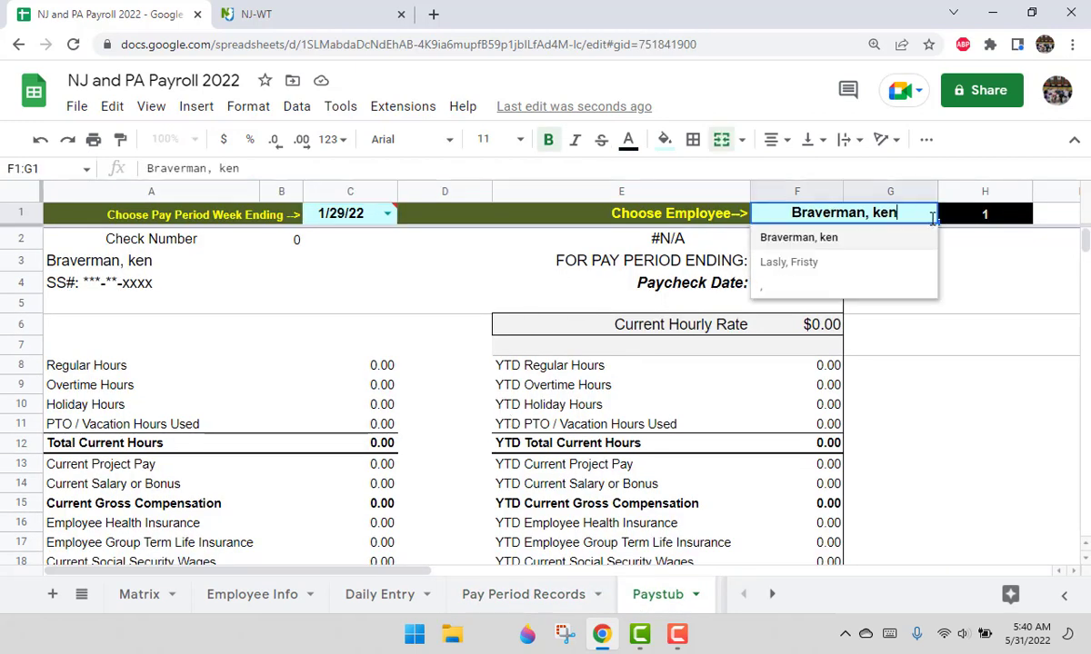
{"action": "left_click", "coordinate": [876, 242]}
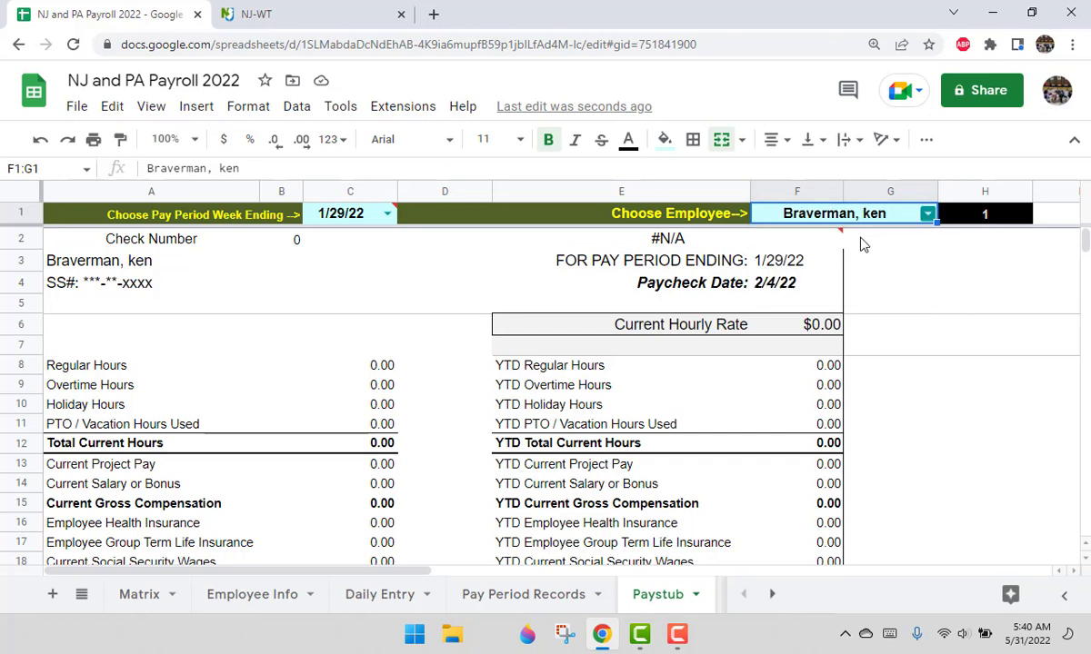
Set the paystub's pay period week ending to 1/4/2022.
{"action": "left_click", "coordinate": [388, 215]}
{"action": "left_click", "coordinate": [344, 262]}
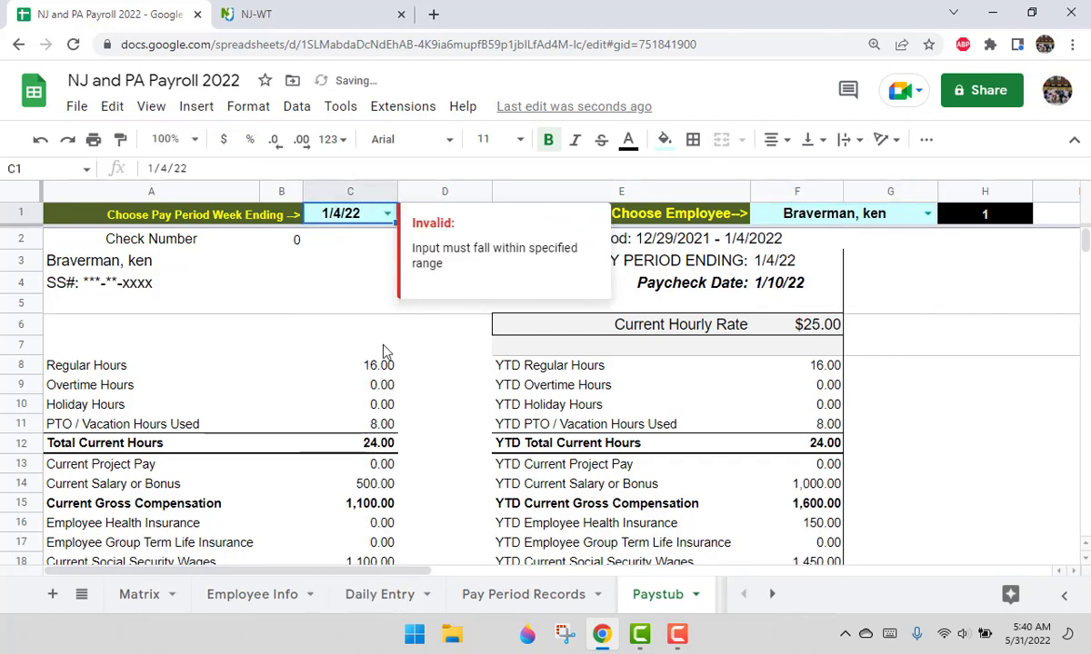
{"action": "left_click", "coordinate": [352, 349]}
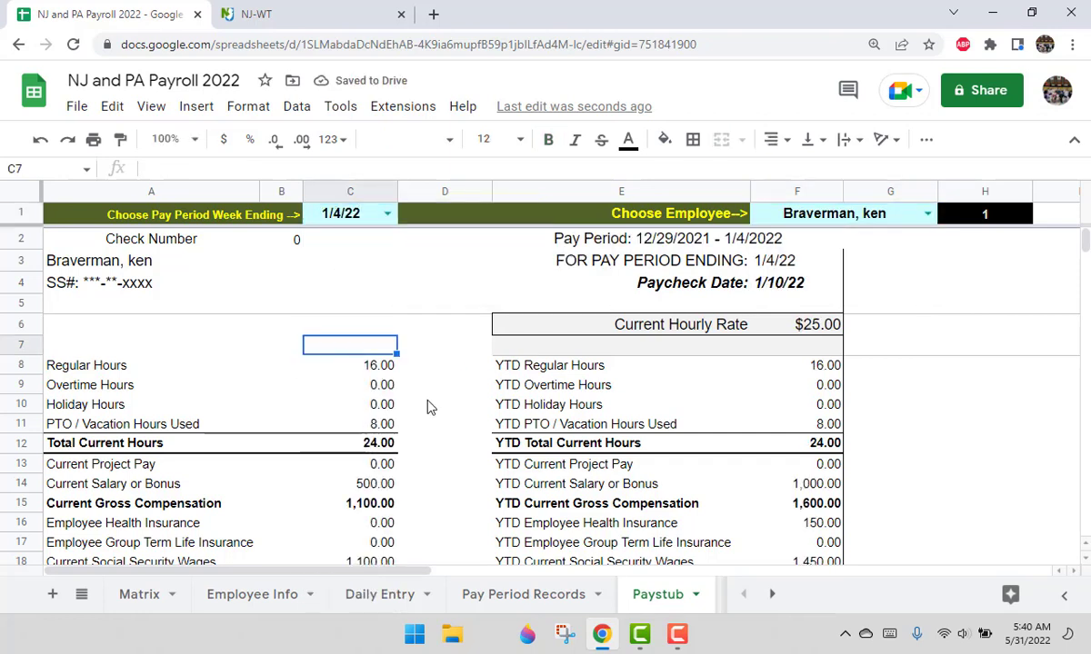
At 75% zoom, examine the paystub's current and YTD amounts down to the total check amount, including the federal tax formula.
{"action": "scroll", "coordinate": [452, 407], "scroll_direction": "down", "scroll_amount": 3}
{"action": "scroll", "coordinate": [452, 406], "scroll_direction": "up", "scroll_amount": 3}
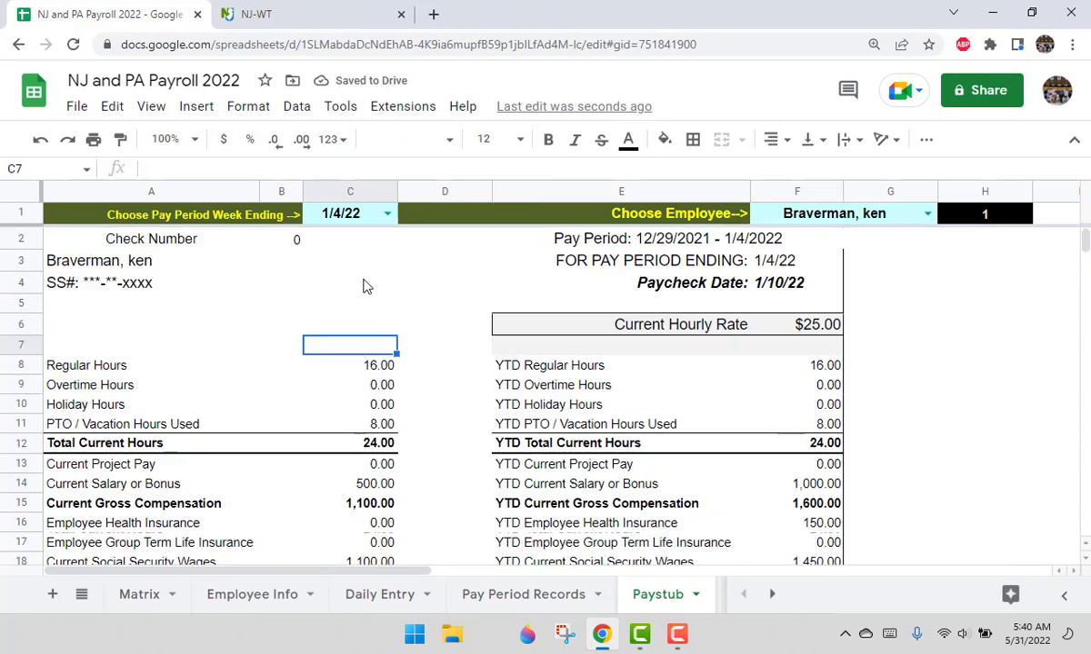
{"action": "left_click", "coordinate": [194, 139]}
{"action": "left_click", "coordinate": [169, 202]}
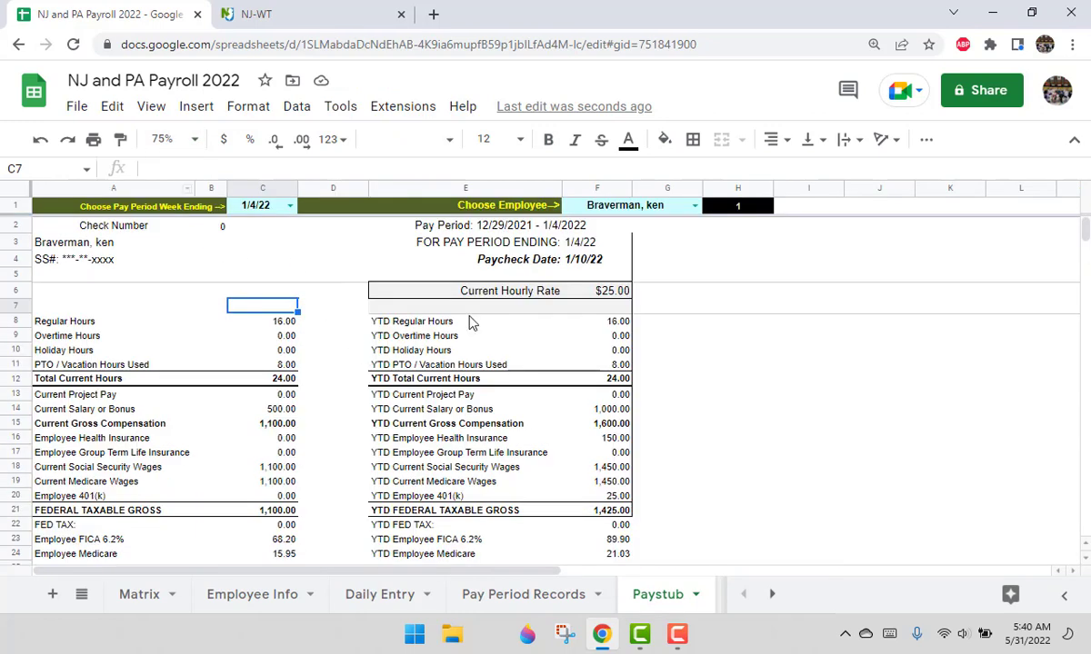
{"action": "scroll", "coordinate": [397, 386], "scroll_direction": "down", "scroll_amount": 4}
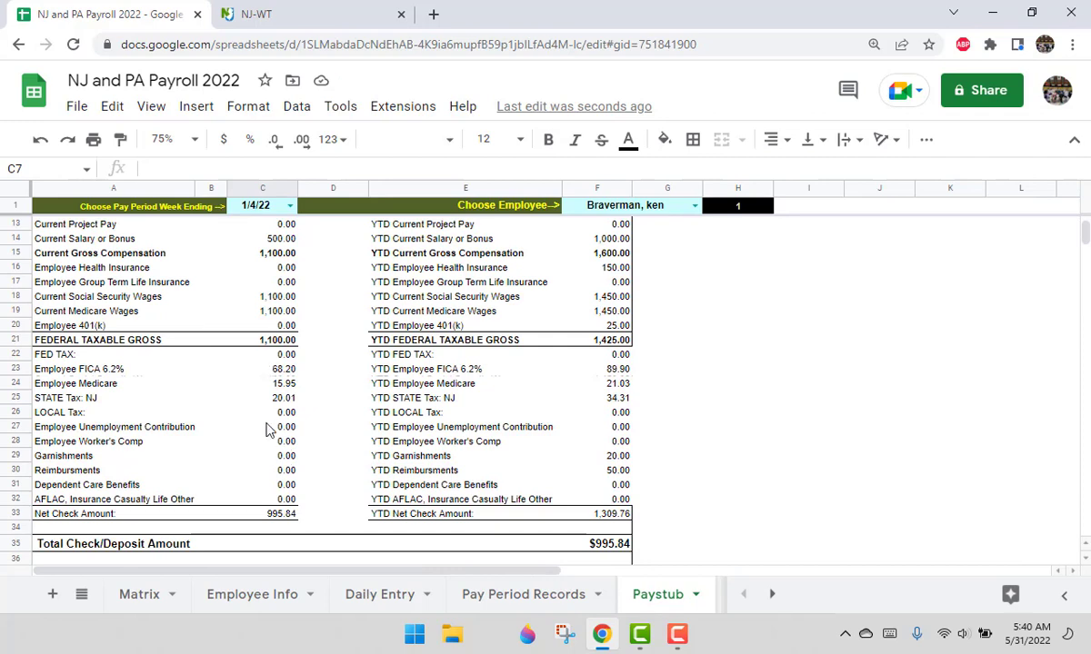
{"action": "left_click", "coordinate": [287, 357]}
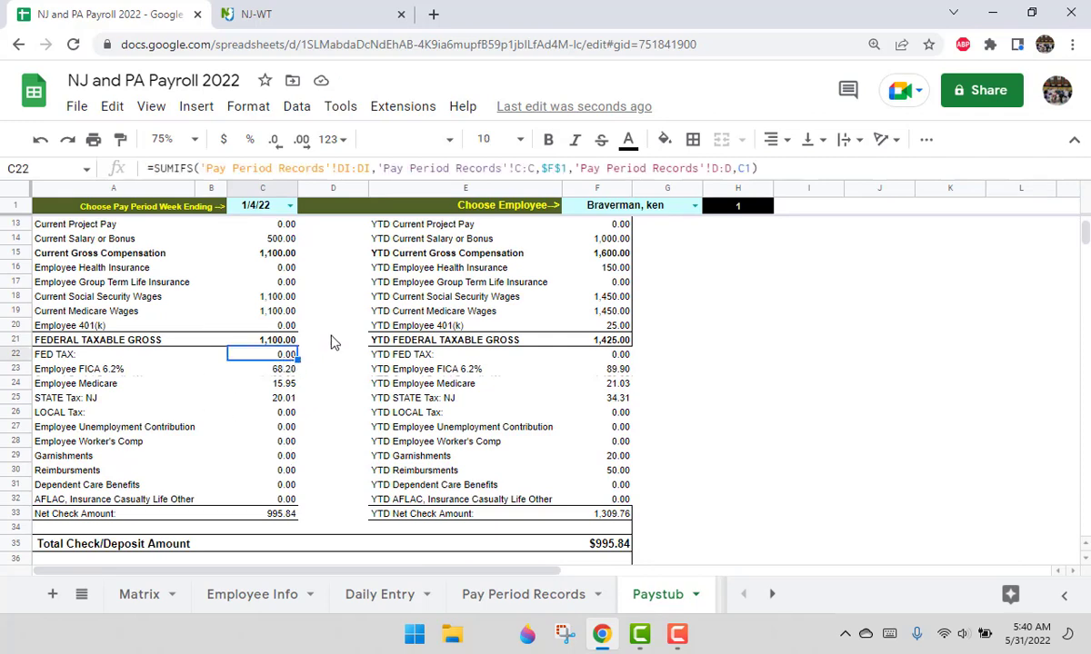
{"action": "scroll", "coordinate": [319, 363], "scroll_direction": "up", "scroll_amount": 4}
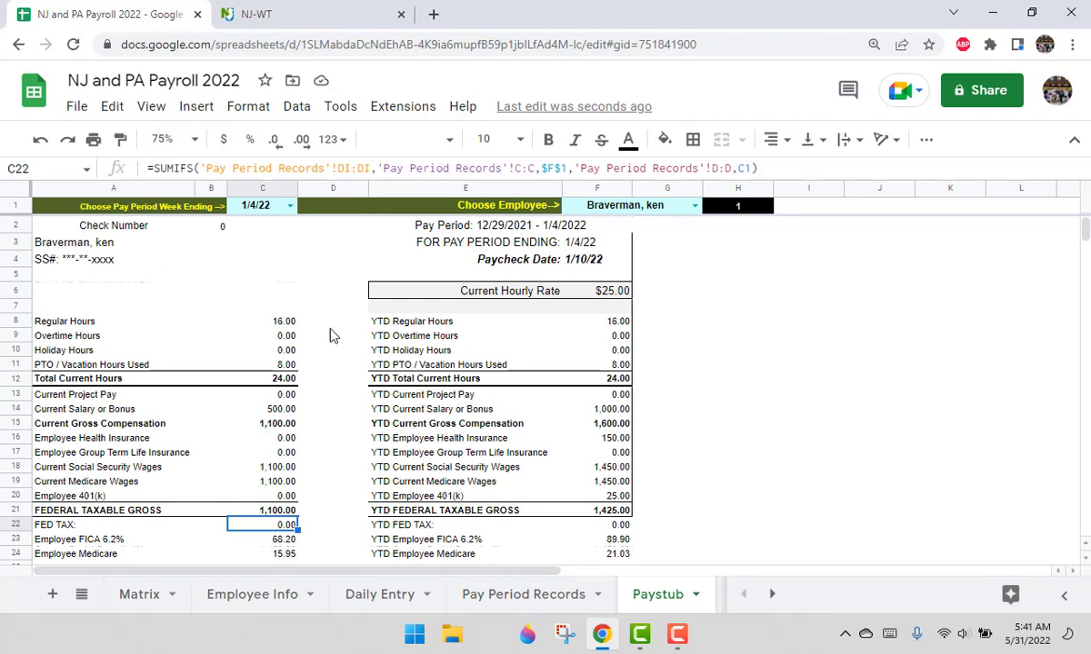
Set the paystub's pay period week ending to 1/11/2022 and check the current gross compensation and federal tax.
{"action": "left_click", "coordinate": [290, 206]}
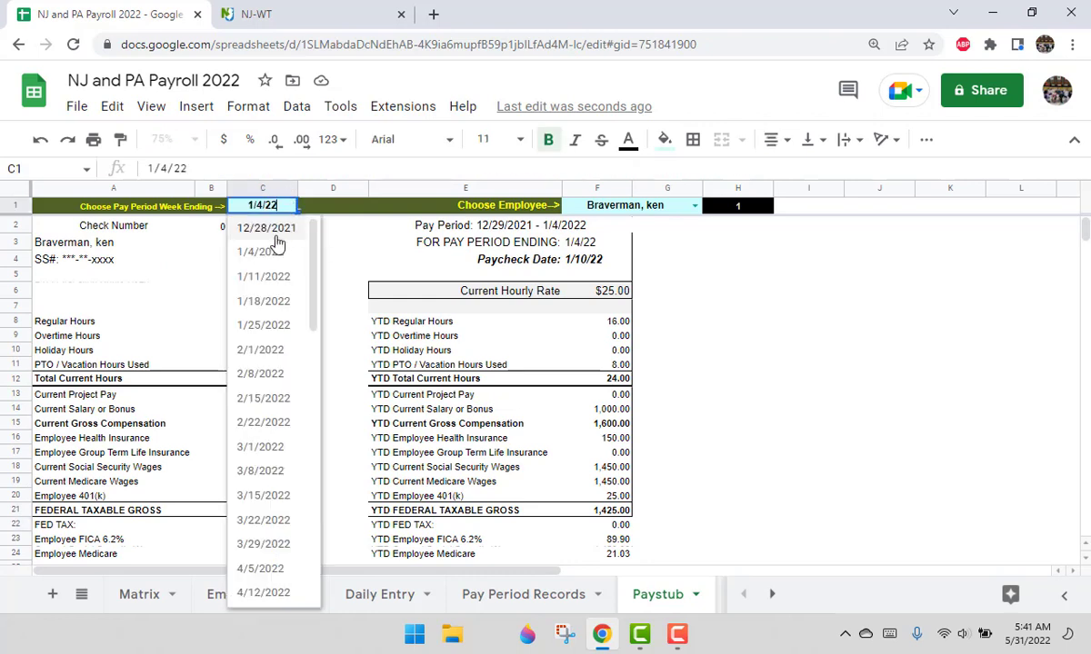
{"action": "left_click", "coordinate": [272, 285]}
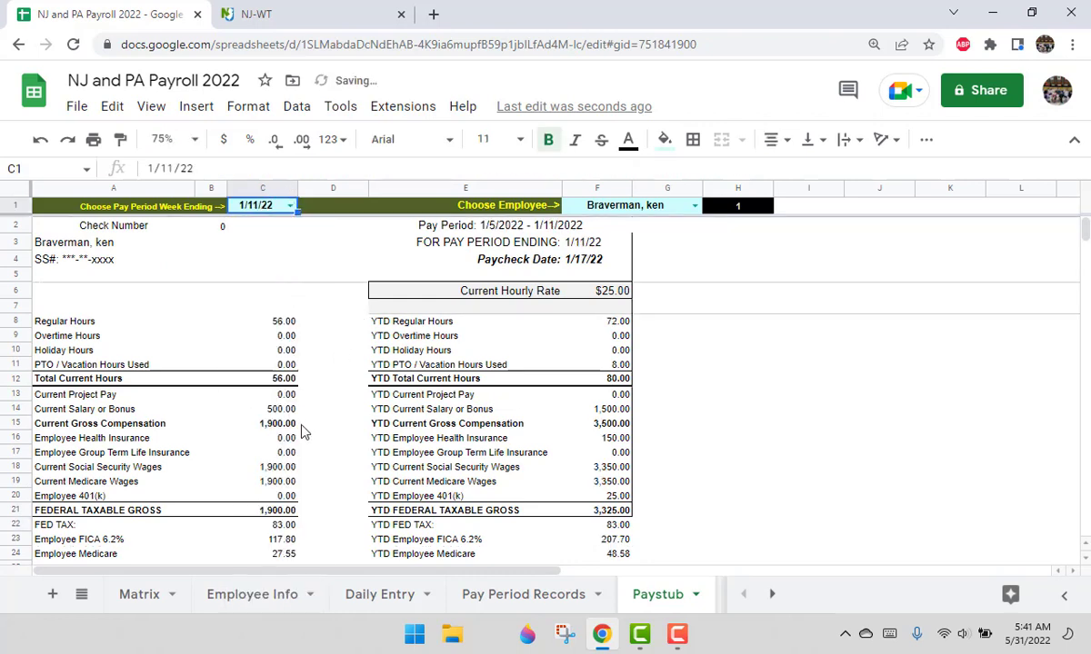
{"action": "left_click", "coordinate": [278, 427]}
{"action": "scroll", "coordinate": [299, 427], "scroll_direction": "down", "scroll_amount": 2}
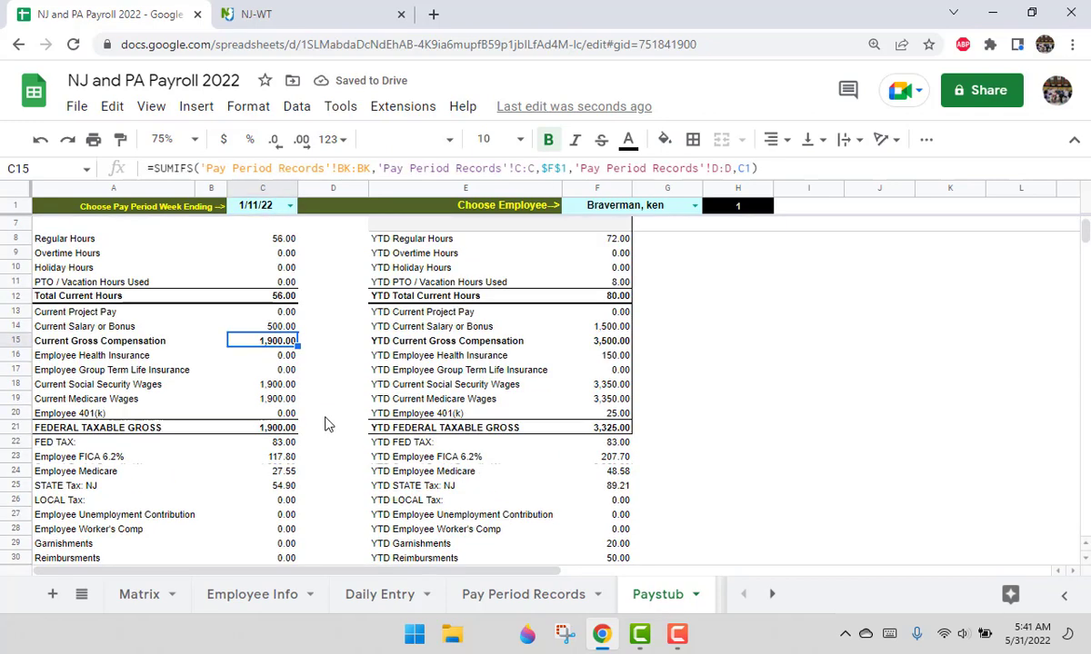
{"action": "left_click", "coordinate": [279, 444]}
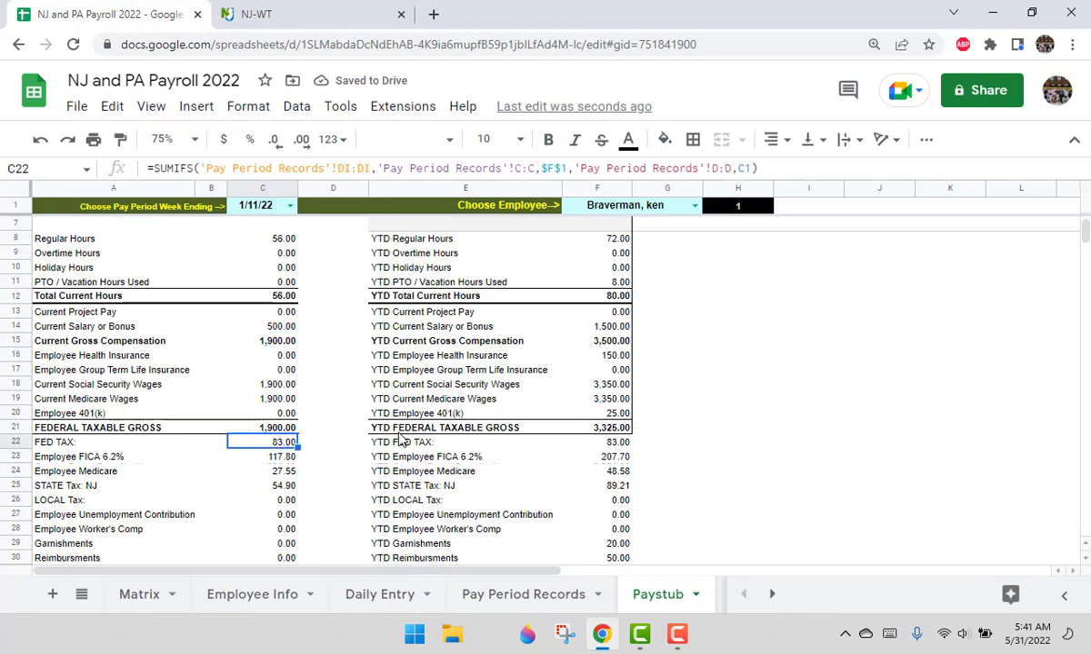
{"action": "scroll", "coordinate": [363, 400], "scroll_direction": "down", "scroll_amount": 2}
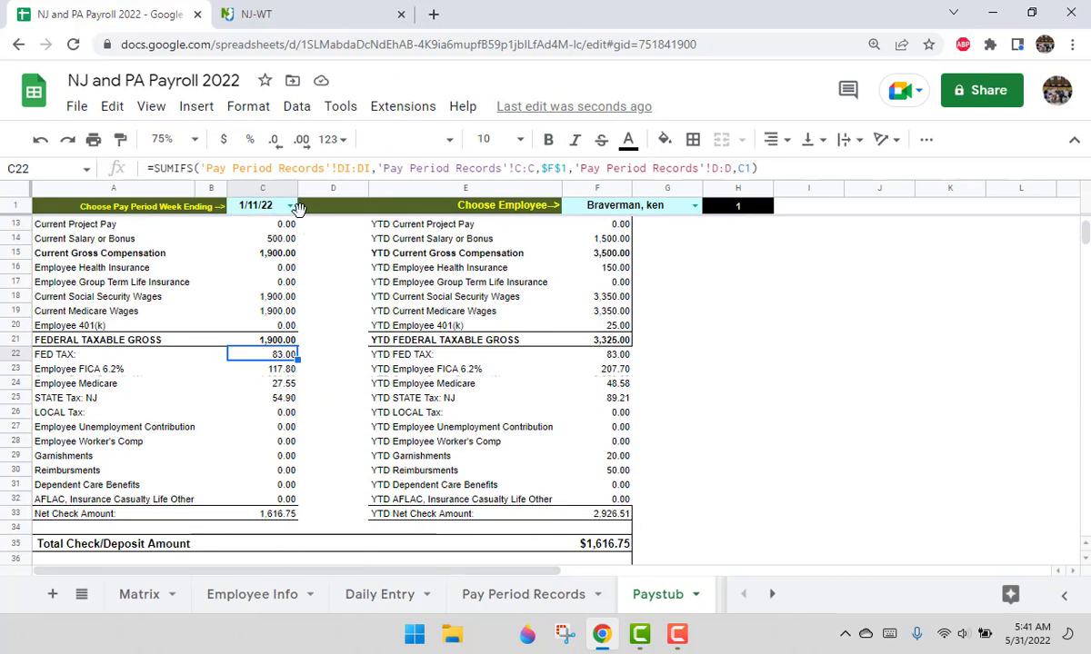
Set the sheet zoom to 90% and delete the AFLAC, Insurance Casualty Life Other row from the paystub.
{"action": "left_click", "coordinate": [194, 142]}
{"action": "left_click", "coordinate": [167, 230]}
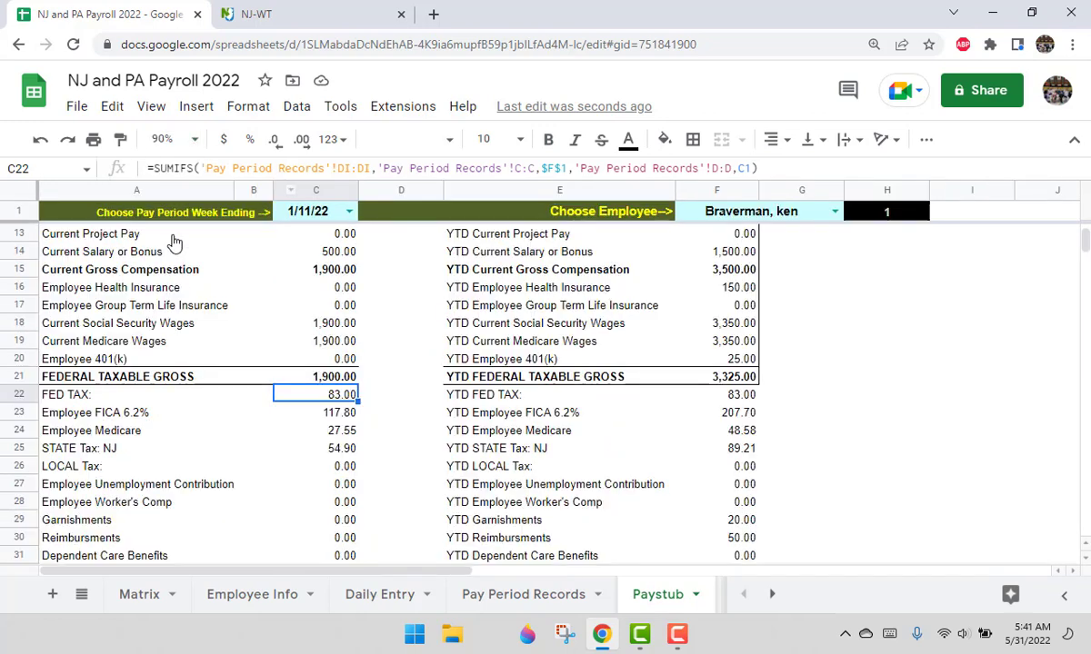
{"action": "scroll", "coordinate": [378, 330], "scroll_direction": "down", "scroll_amount": 2}
{"action": "scroll", "coordinate": [387, 362], "scroll_direction": "down", "scroll_amount": 2}
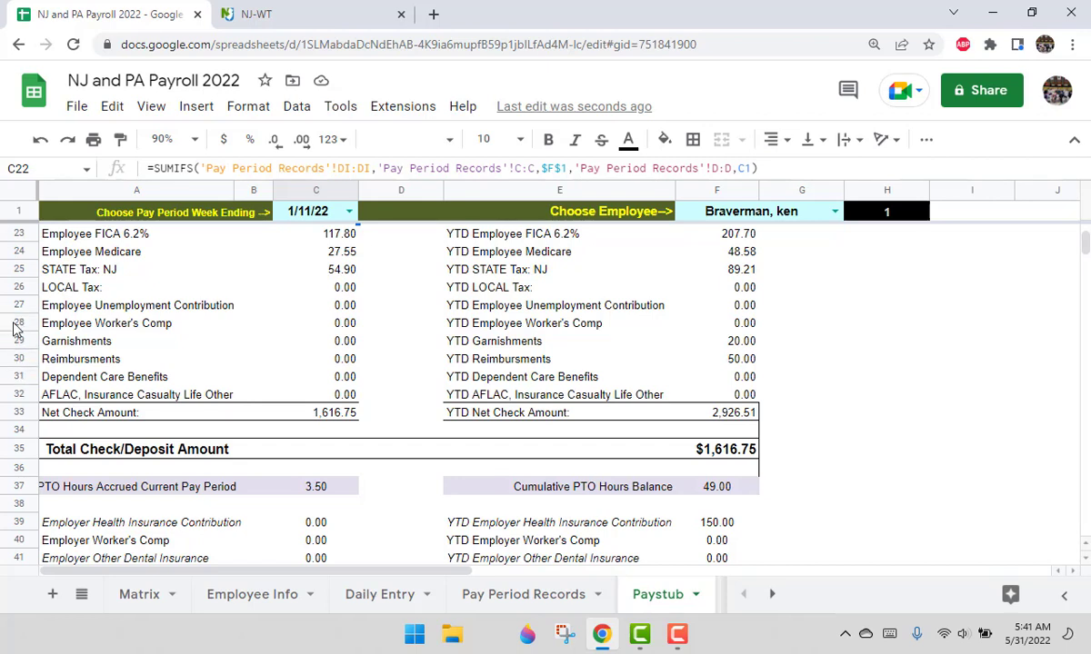
{"action": "left_click", "coordinate": [15, 397]}
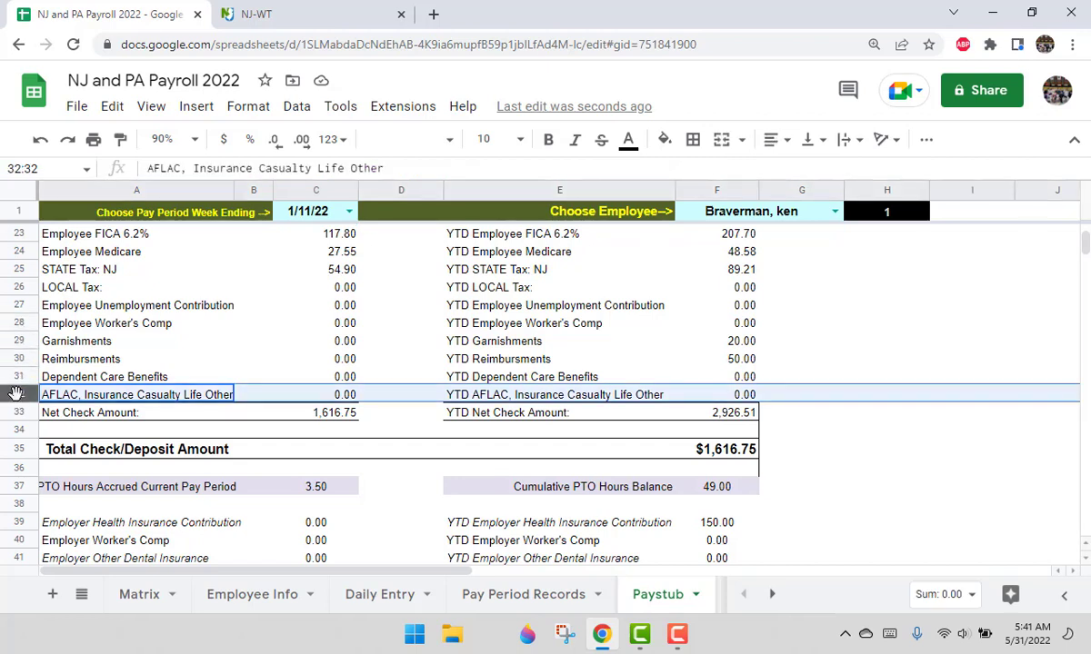
{"action": "right_click", "coordinate": [15, 393]}
{"action": "left_click", "coordinate": [64, 382]}
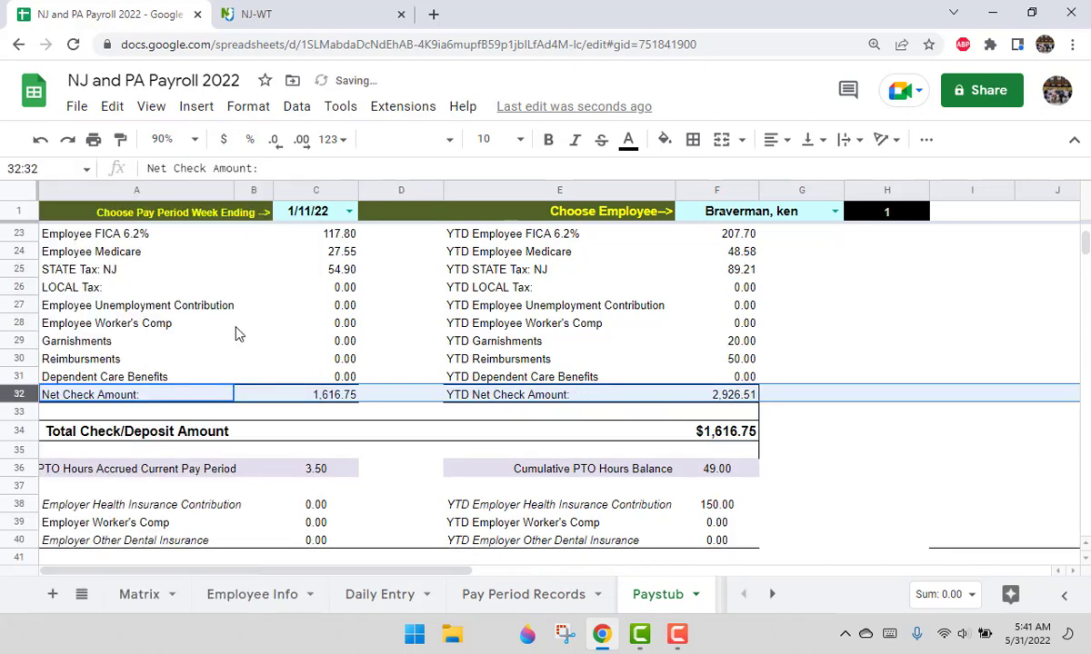
{"action": "left_click", "coordinate": [382, 305]}
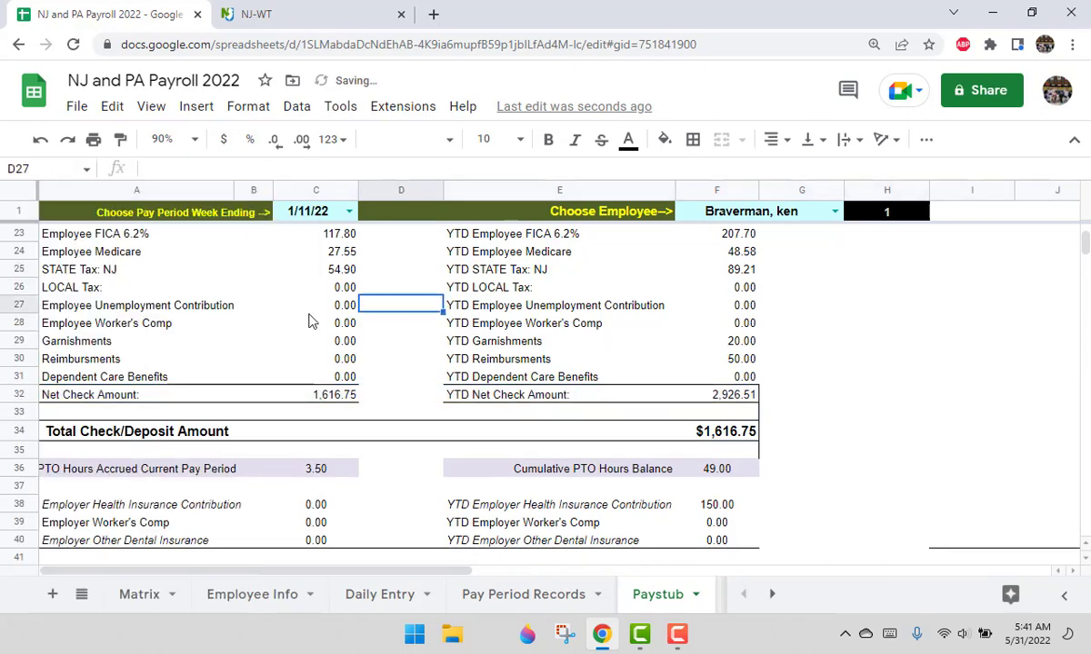
Examine the paystub's PTO accrual and balance, employer contributions, and the check section with payee, amount in words and pay period.
{"action": "scroll", "coordinate": [318, 314], "scroll_direction": "up", "scroll_amount": 1}
{"action": "scroll", "coordinate": [363, 301], "scroll_direction": "down", "scroll_amount": 2}
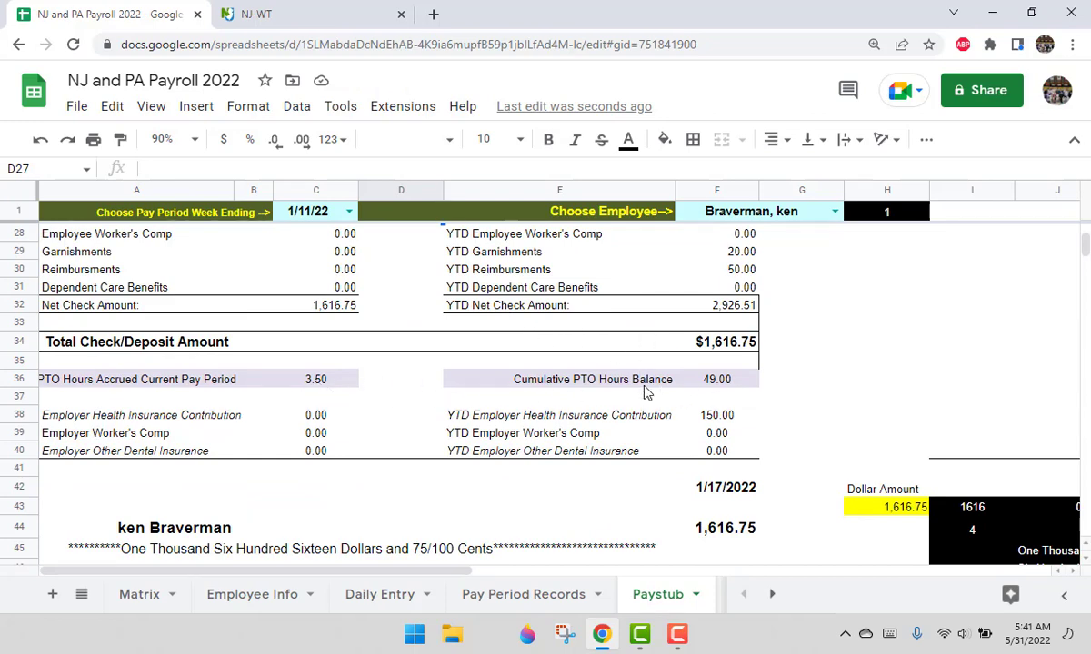
{"action": "scroll", "coordinate": [650, 389], "scroll_direction": "down", "scroll_amount": 1}
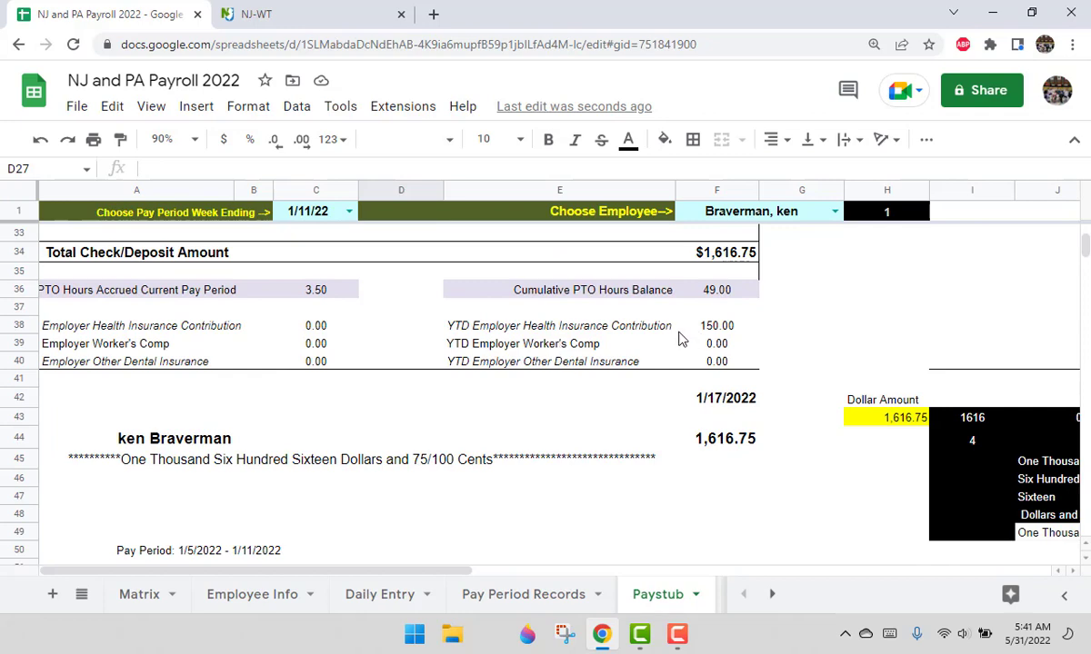
{"action": "scroll", "coordinate": [434, 345], "scroll_direction": "down", "scroll_amount": 1}
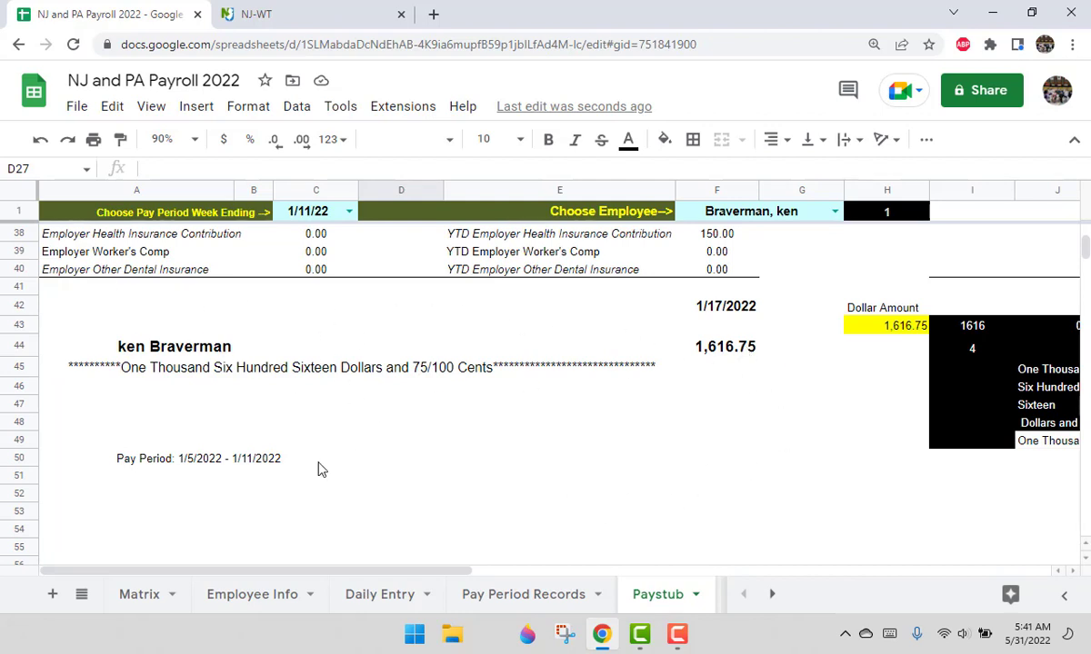
{"action": "scroll", "coordinate": [511, 300], "scroll_direction": "up", "scroll_amount": 15}
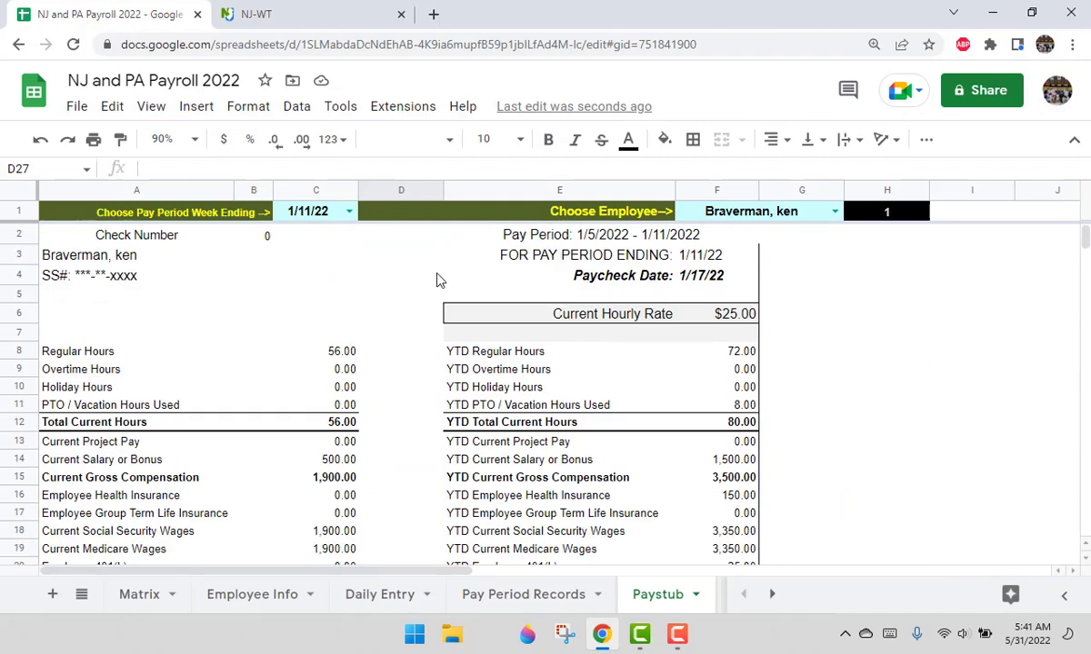
{"action": "scroll", "coordinate": [438, 278], "scroll_direction": "down", "scroll_amount": 3}
{"action": "scroll", "coordinate": [438, 264], "scroll_direction": "up", "scroll_amount": 3}
{"action": "scroll", "coordinate": [438, 472], "scroll_direction": "down", "scroll_amount": 8}
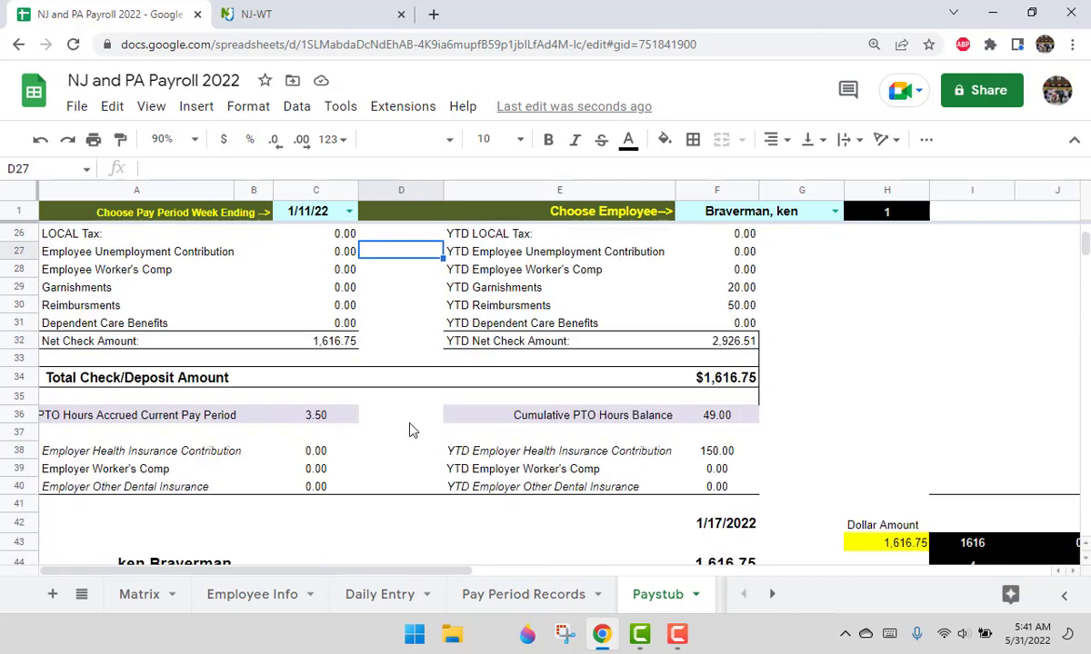
{"action": "scroll", "coordinate": [409, 427], "scroll_direction": "down", "scroll_amount": 2}
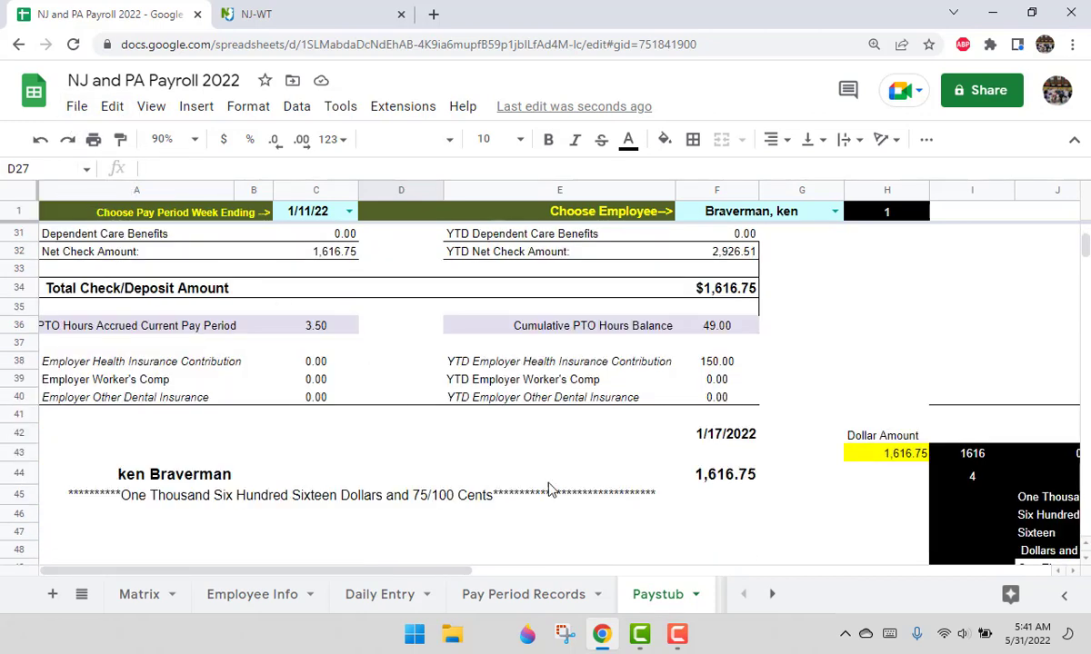
{"action": "scroll", "coordinate": [277, 443], "scroll_direction": "down", "scroll_amount": 2}
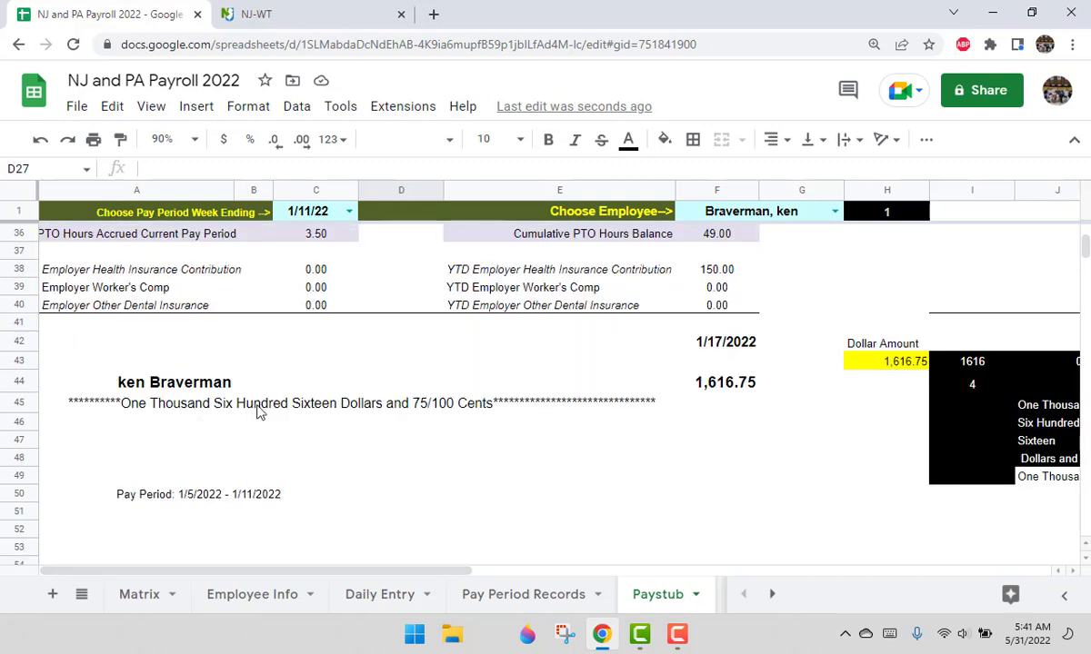
{"action": "scroll", "coordinate": [513, 416], "scroll_direction": "down", "scroll_amount": 2}
{"action": "scroll", "coordinate": [491, 391], "scroll_direction": "up", "scroll_amount": 7}
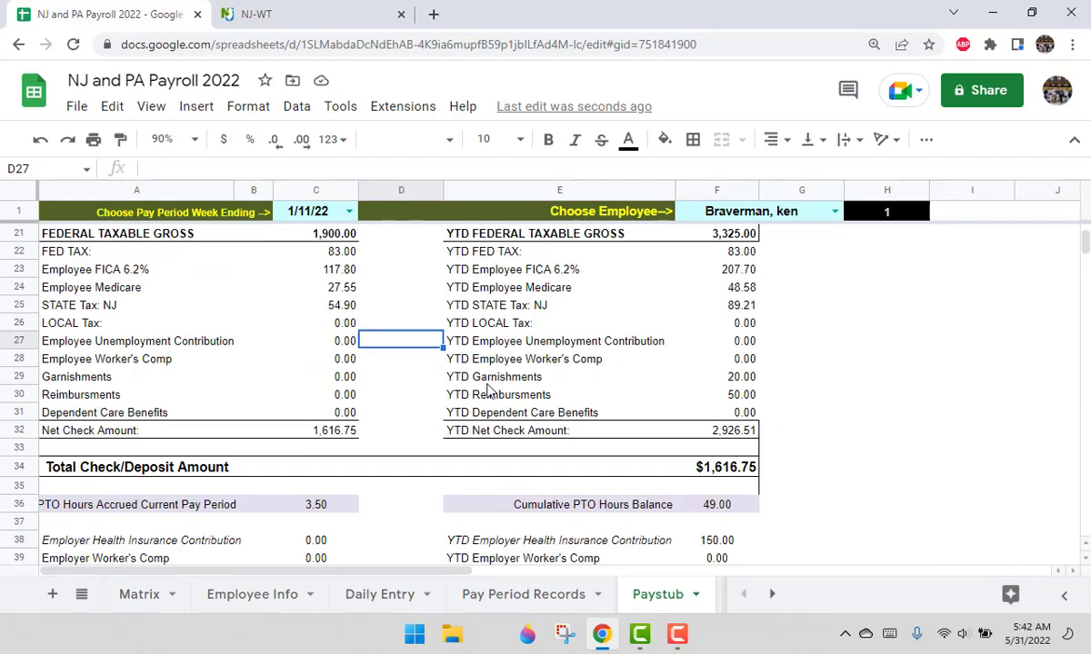
{"action": "scroll", "coordinate": [488, 391], "scroll_direction": "up", "scroll_amount": 6}
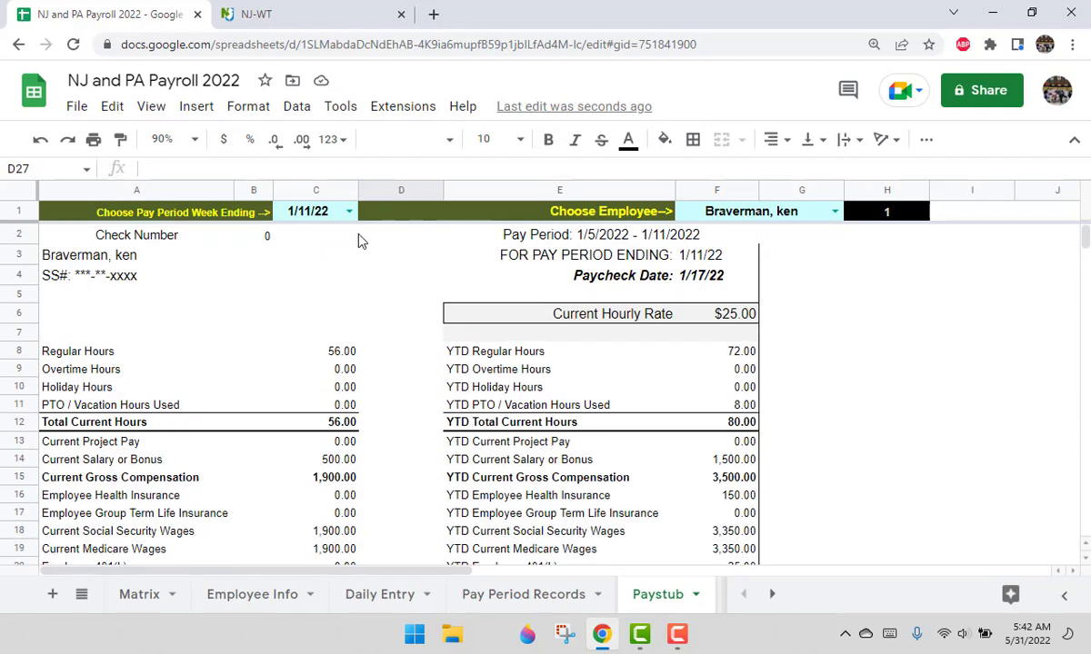
Choose the second listed employee for the paystub and review the current and YTD hours, pay and taxes.
{"action": "left_click", "coordinate": [835, 212]}
{"action": "left_click", "coordinate": [751, 262]}
{"action": "scroll", "coordinate": [482, 397], "scroll_direction": "down", "scroll_amount": 8}
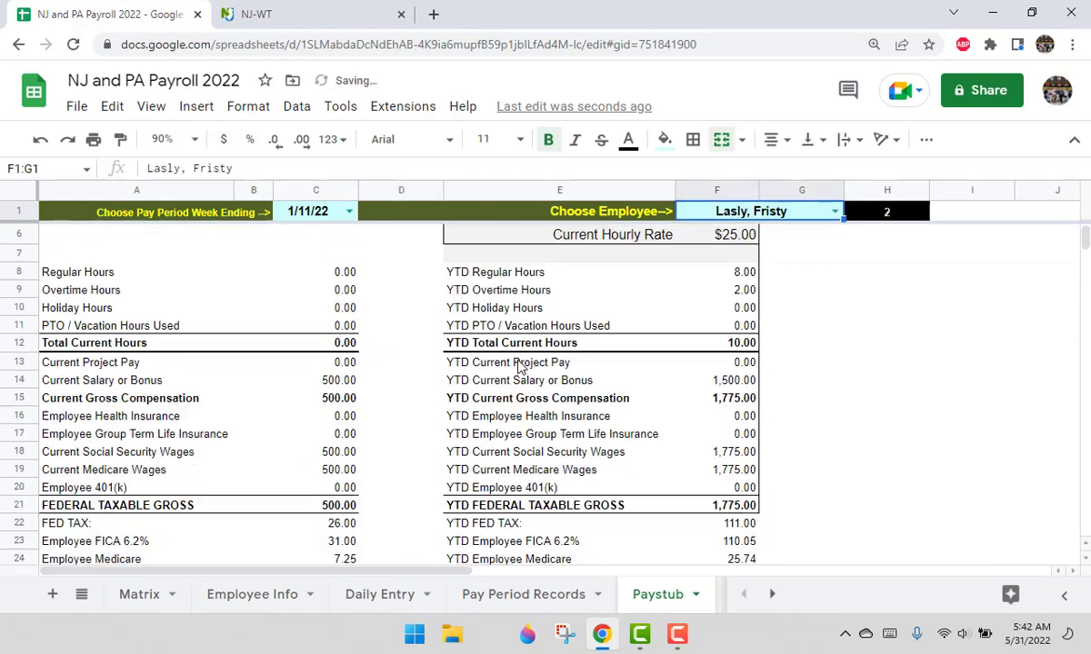
{"action": "scroll", "coordinate": [397, 437], "scroll_direction": "up", "scroll_amount": 8}
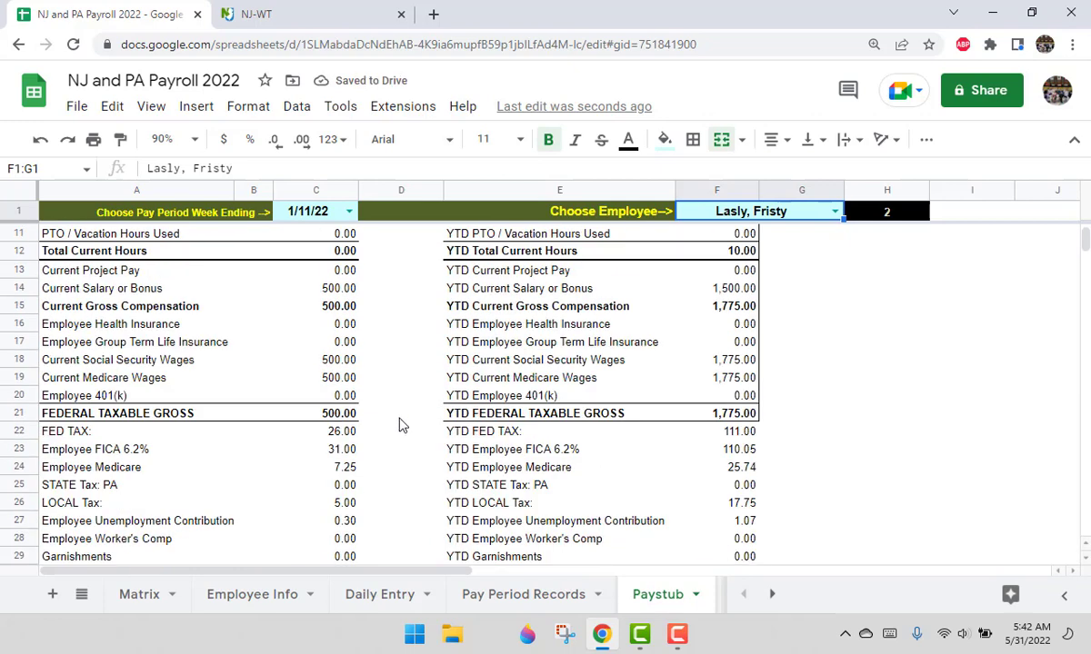
Open the 941 Report sheet and set its zoom to 75%.
{"action": "left_click", "coordinate": [770, 595]}
{"action": "left_click", "coordinate": [568, 595]}
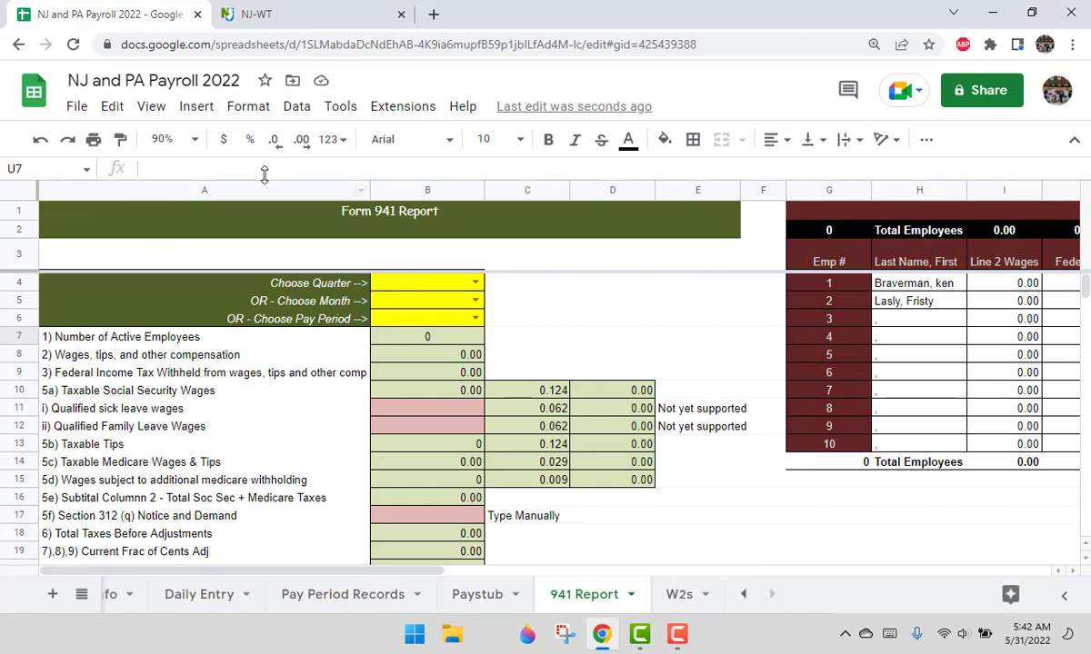
{"action": "left_click", "coordinate": [194, 139]}
{"action": "left_click", "coordinate": [164, 202]}
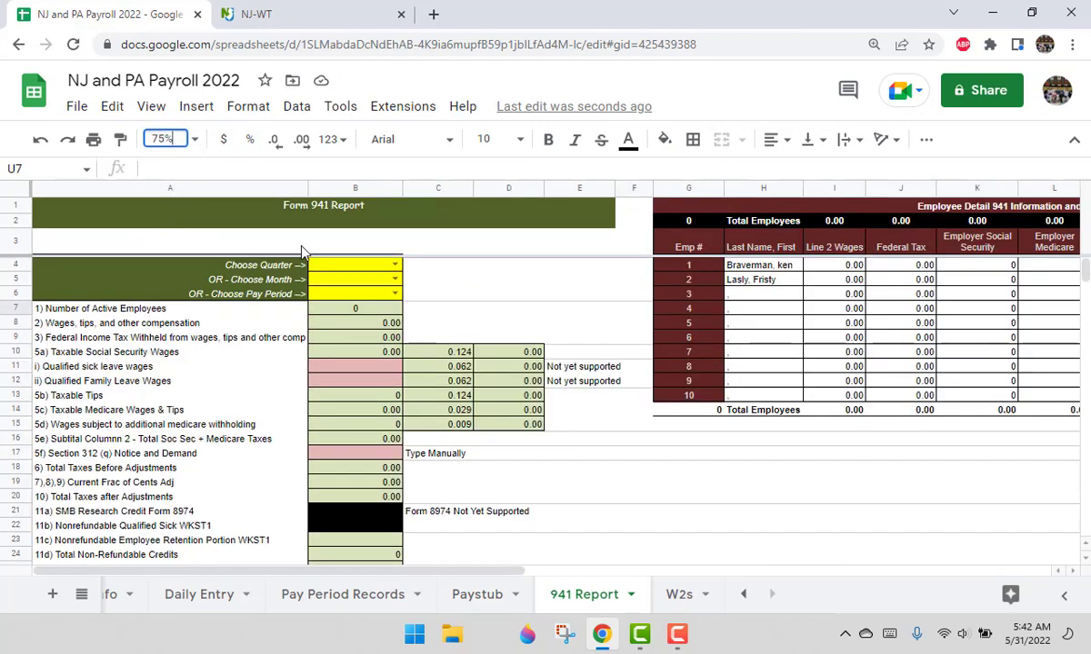
{"action": "left_click", "coordinate": [478, 293]}
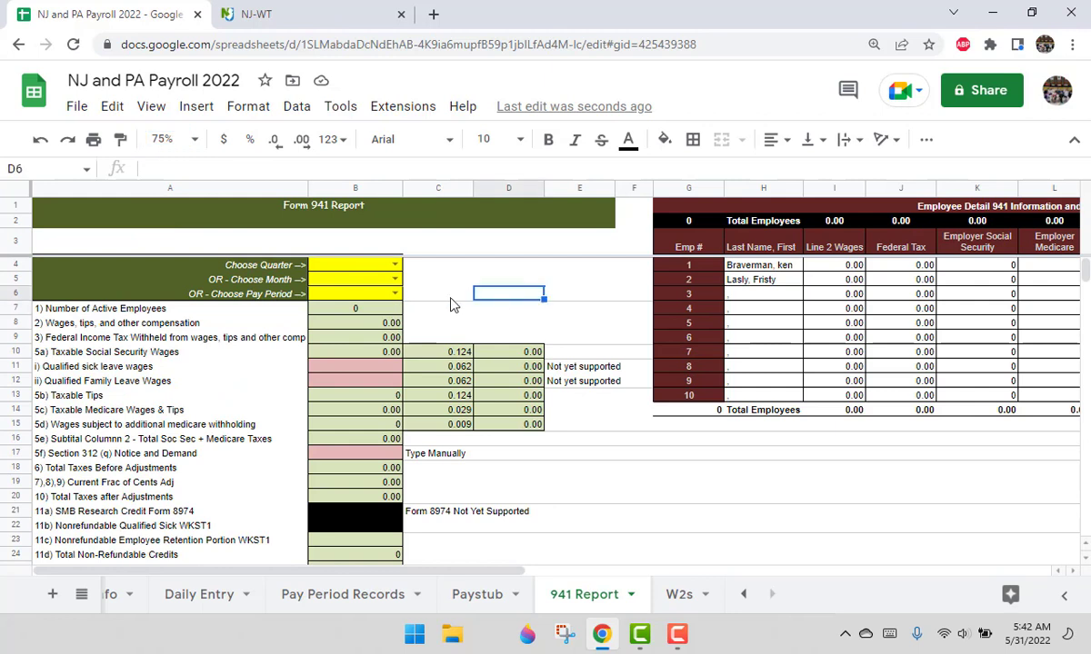
Set the Form 941 report's quarter to Q1 and review its lines through the Part II monthly depositor amounts.
{"action": "left_click", "coordinate": [393, 264]}
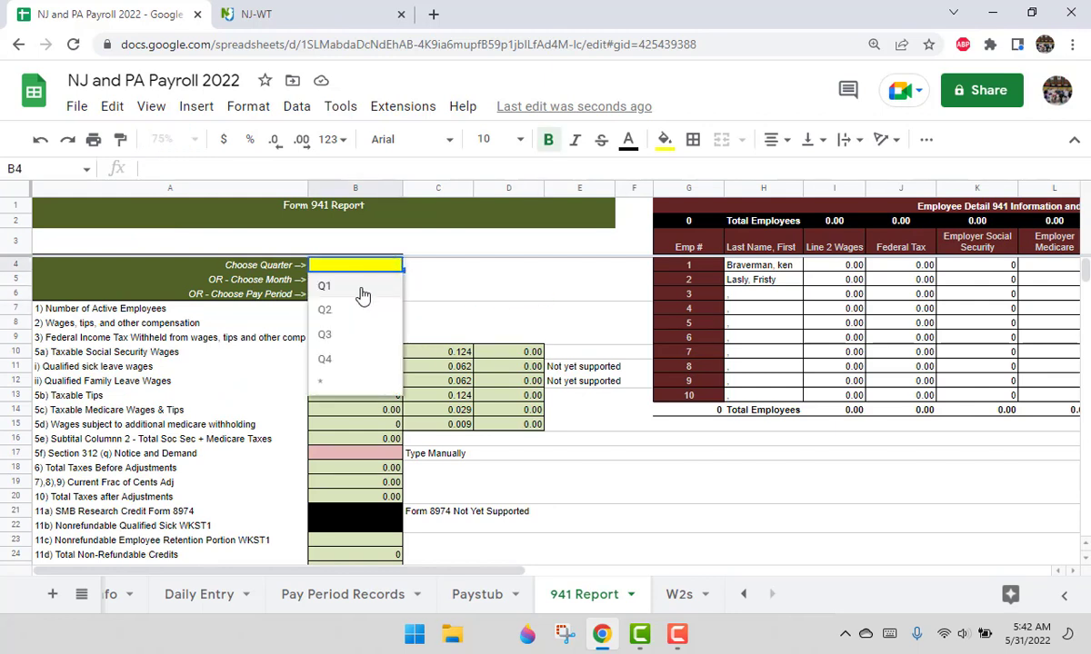
{"action": "left_click", "coordinate": [350, 287]}
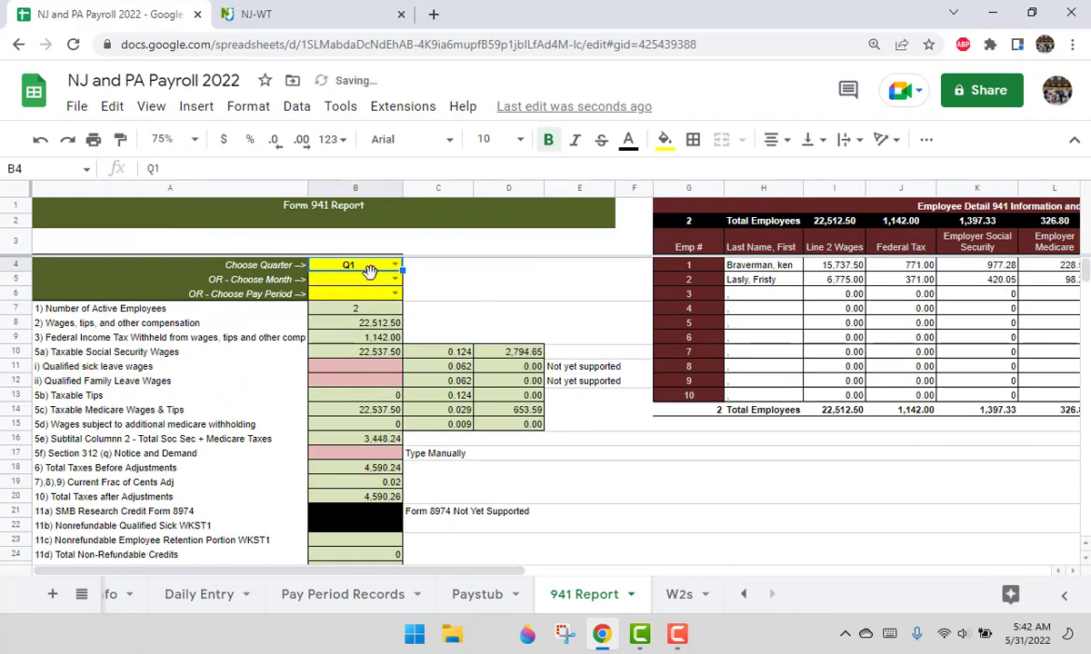
{"action": "scroll", "coordinate": [370, 396], "scroll_direction": "down", "scroll_amount": 2}
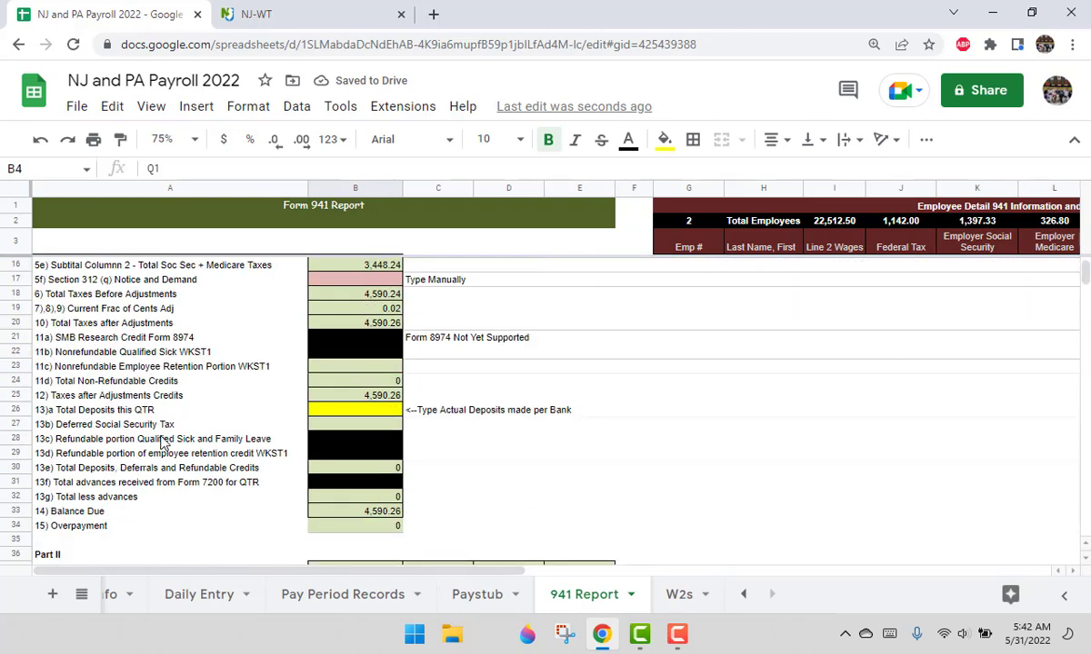
{"action": "scroll", "coordinate": [190, 463], "scroll_direction": "down", "scroll_amount": 2}
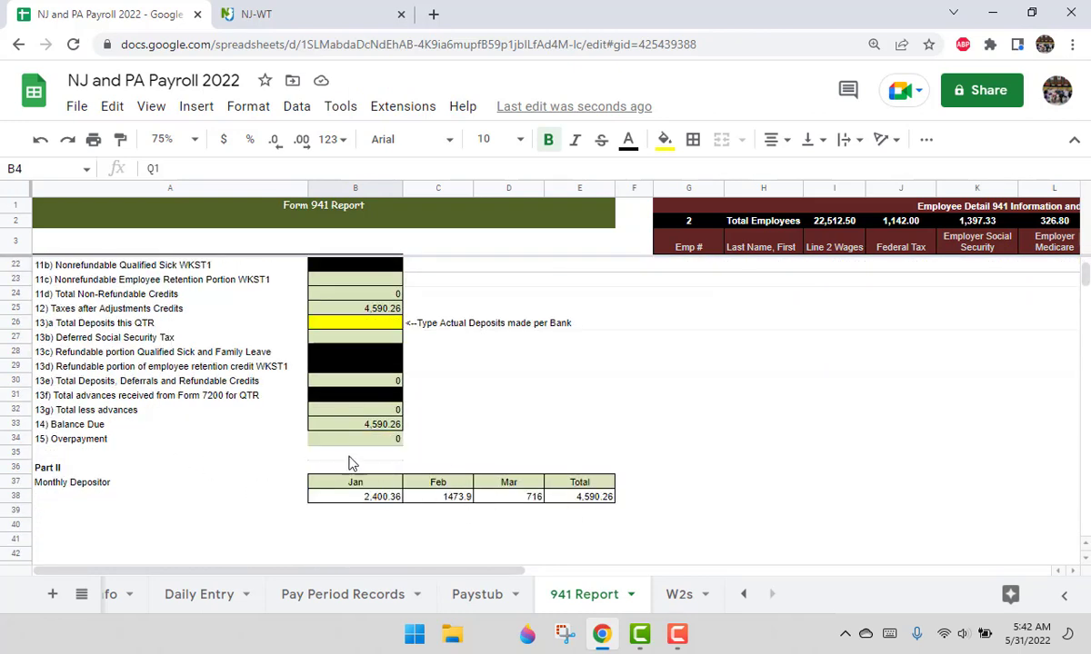
{"action": "scroll", "coordinate": [352, 463], "scroll_direction": "up", "scroll_amount": 6}
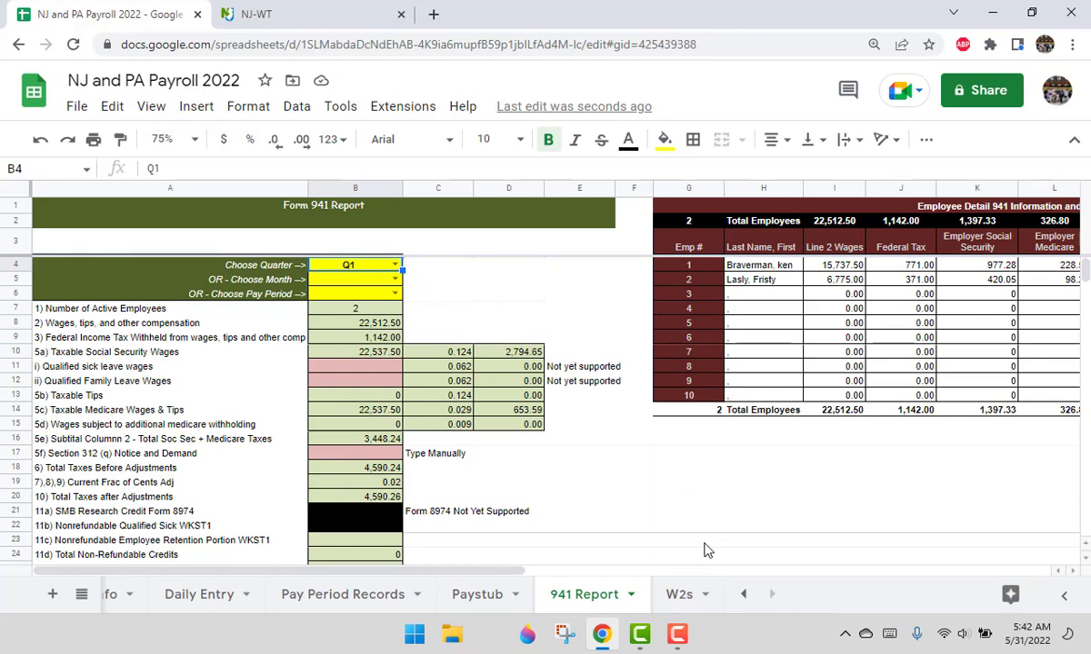
Examine the Employee Detail 941 table's tax columns and Total 941 Tax sum, and compare with the form's line 14 Balance Due.
{"action": "left_click_drag", "start_coordinate": [416, 571], "coordinate": [725, 573]}
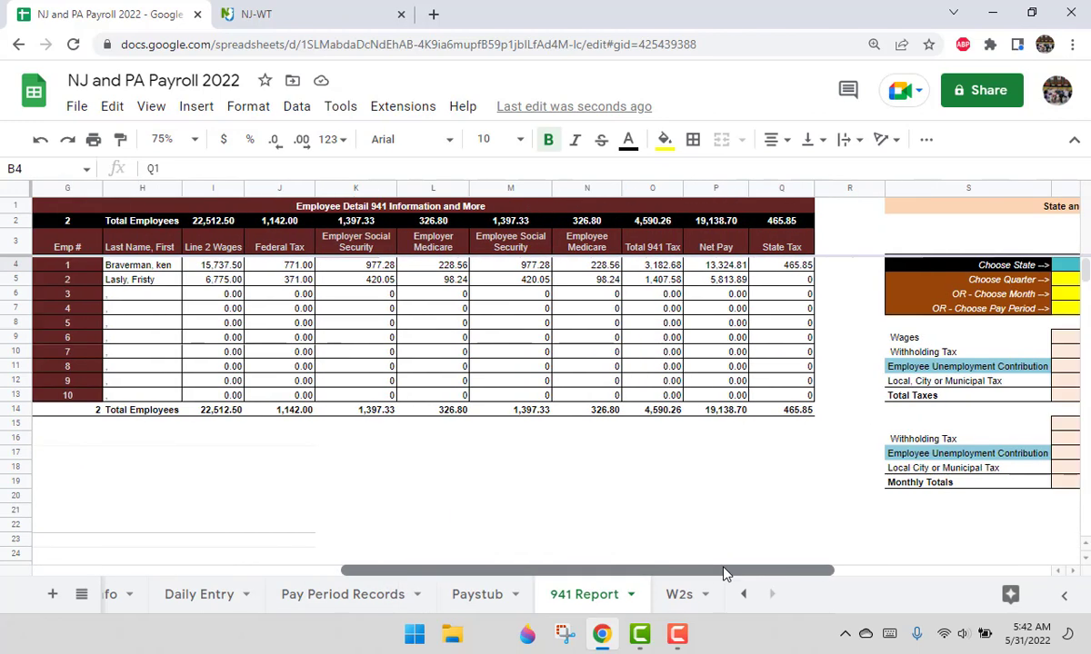
{"action": "left_click", "coordinate": [141, 245]}
{"action": "left_click", "coordinate": [289, 249]}
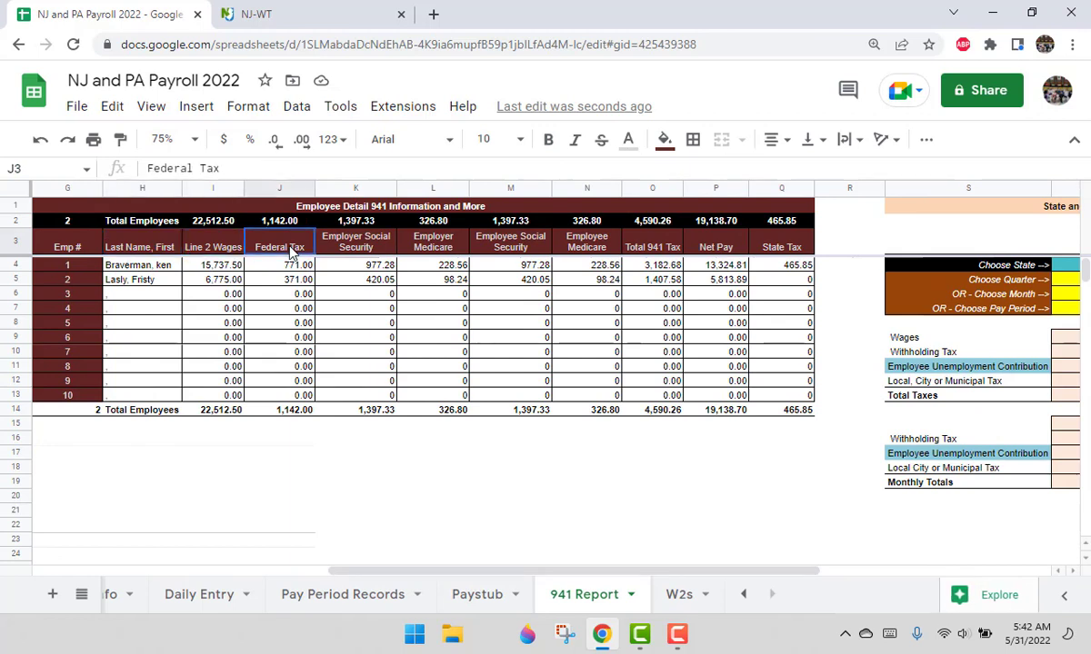
{"action": "left_click", "coordinate": [450, 239]}
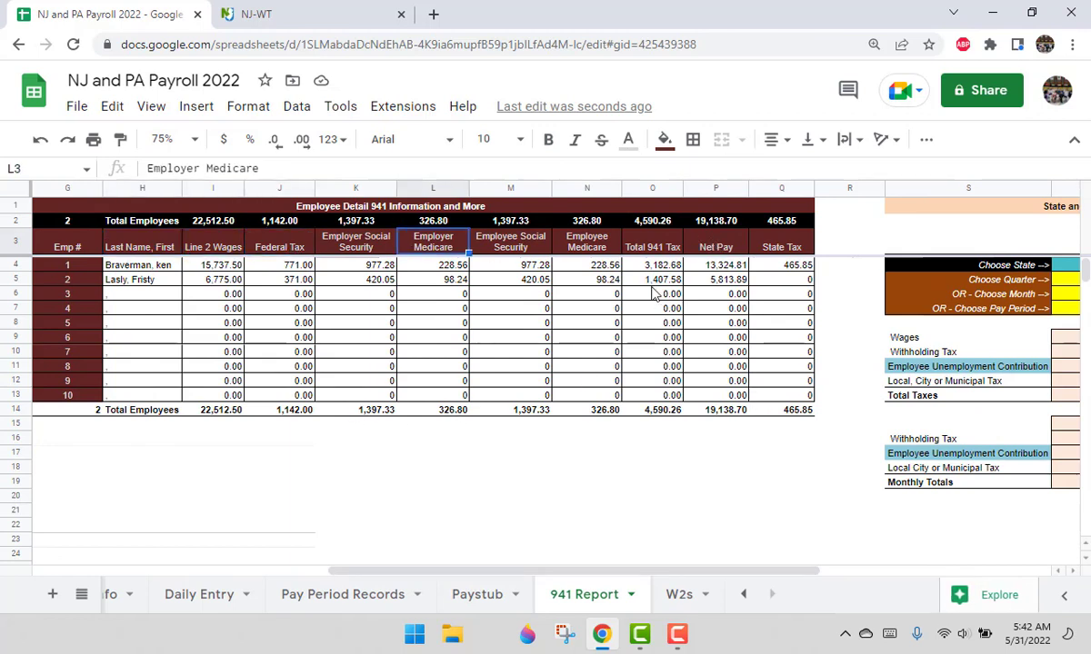
{"action": "left_click", "coordinate": [664, 410]}
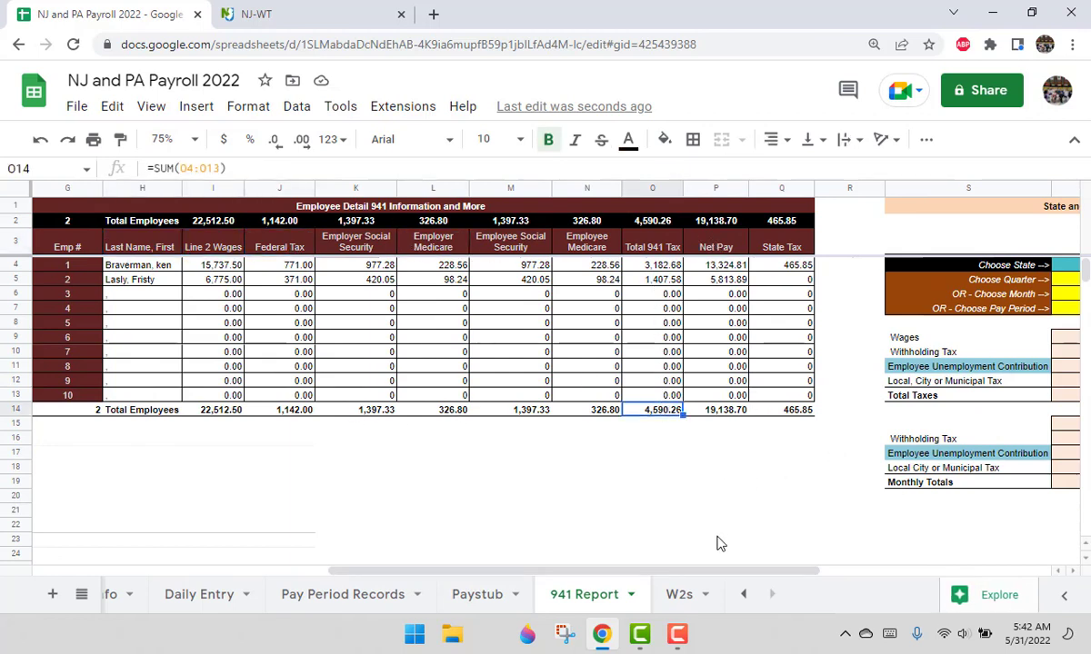
{"action": "scroll", "coordinate": [678, 533], "scroll_direction": "left", "scroll_amount": 5}
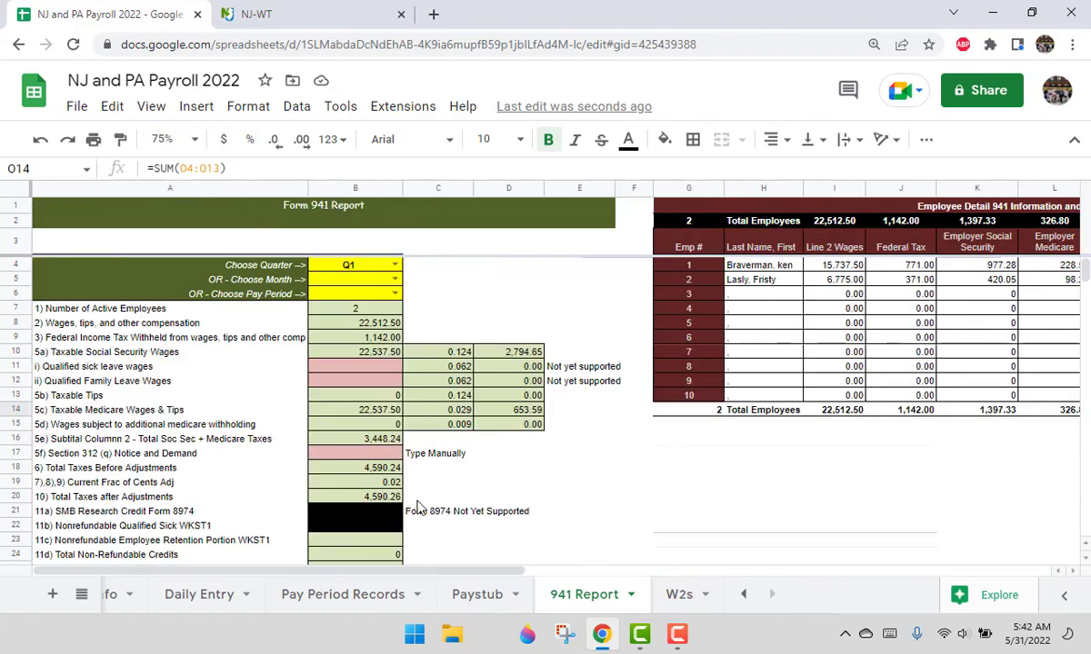
{"action": "scroll", "coordinate": [395, 525], "scroll_direction": "down", "scroll_amount": 3}
{"action": "left_click", "coordinate": [386, 511]}
{"action": "scroll", "coordinate": [458, 491], "scroll_direction": "up", "scroll_amount": 3}
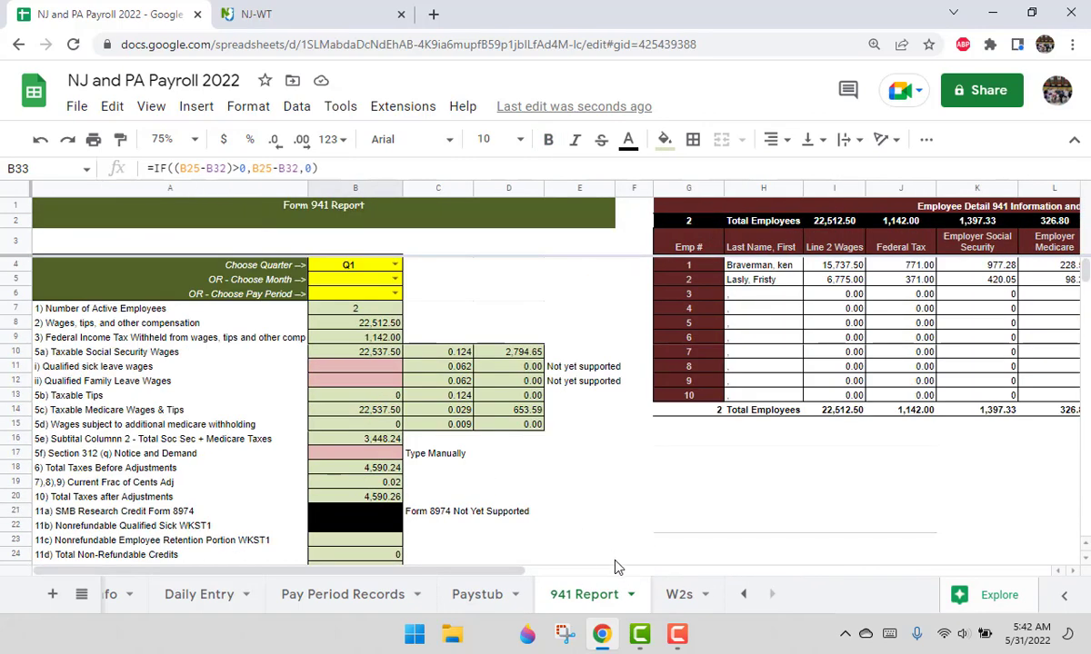
Set the State and Local Withholding Report's state to NJ and its quarter to Q1.
{"action": "left_click_drag", "start_coordinate": [481, 577], "coordinate": [968, 573]}
{"action": "left_click", "coordinate": [772, 265]}
{"action": "left_click", "coordinate": [731, 285]}
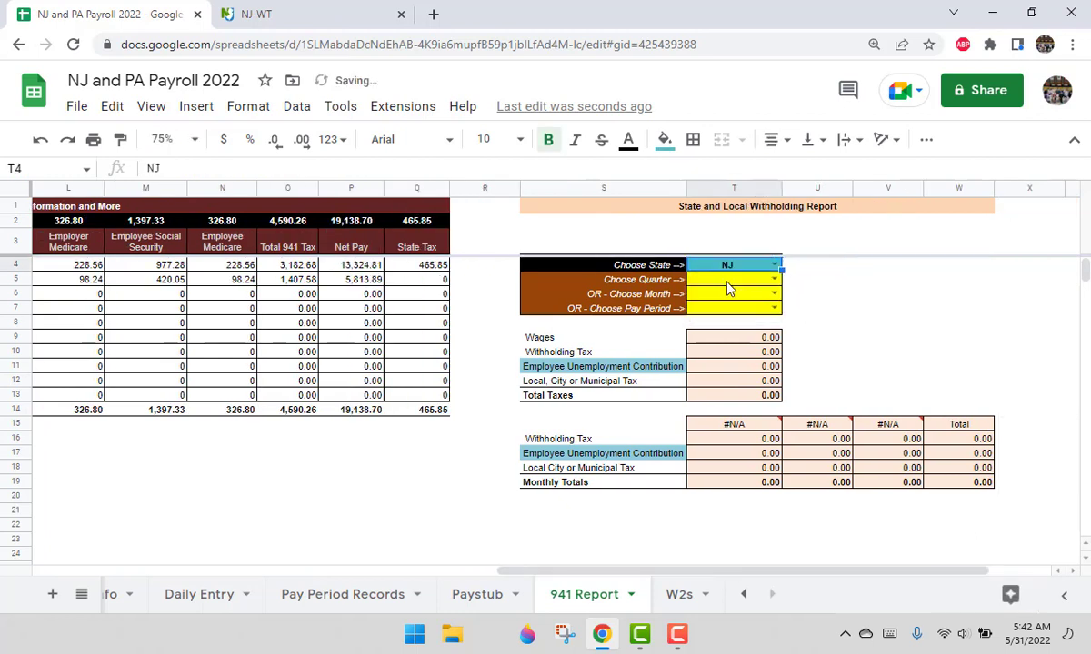
{"action": "left_click", "coordinate": [769, 280]}
{"action": "left_click", "coordinate": [753, 304]}
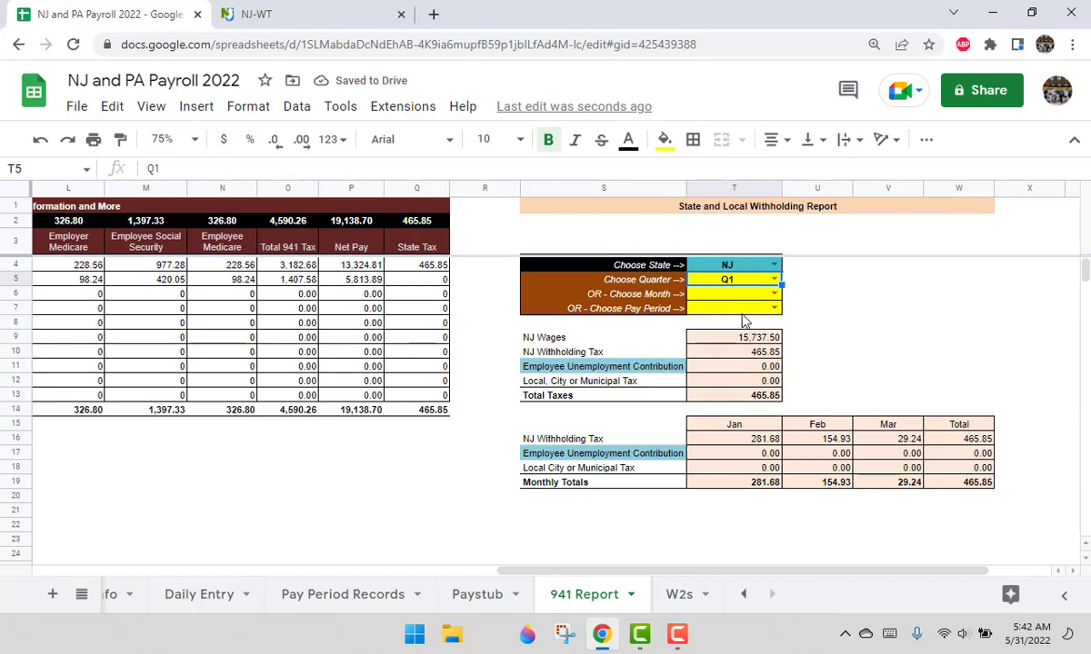
Clear the state withholding report's quarter and choose Jan as its month instead.
{"action": "key", "text": "Delete"}
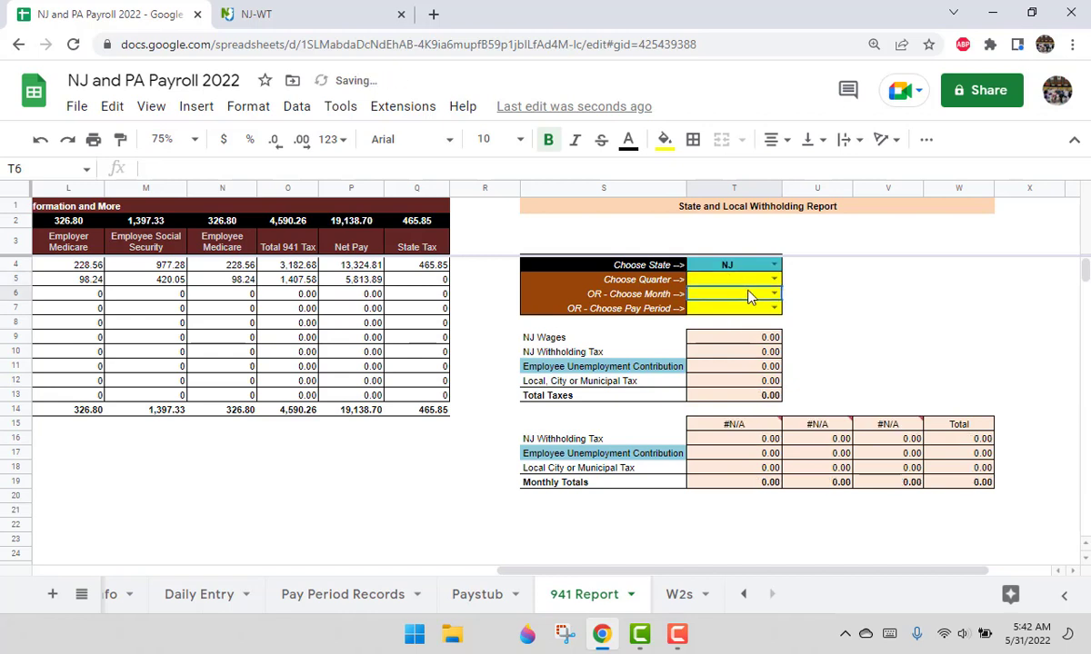
{"action": "left_click", "coordinate": [774, 294]}
{"action": "left_click", "coordinate": [753, 318]}
Set the state withholding report's quarter back to Q1 and clear its month selection.
{"action": "left_click", "coordinate": [770, 282]}
{"action": "left_click", "coordinate": [772, 282]}
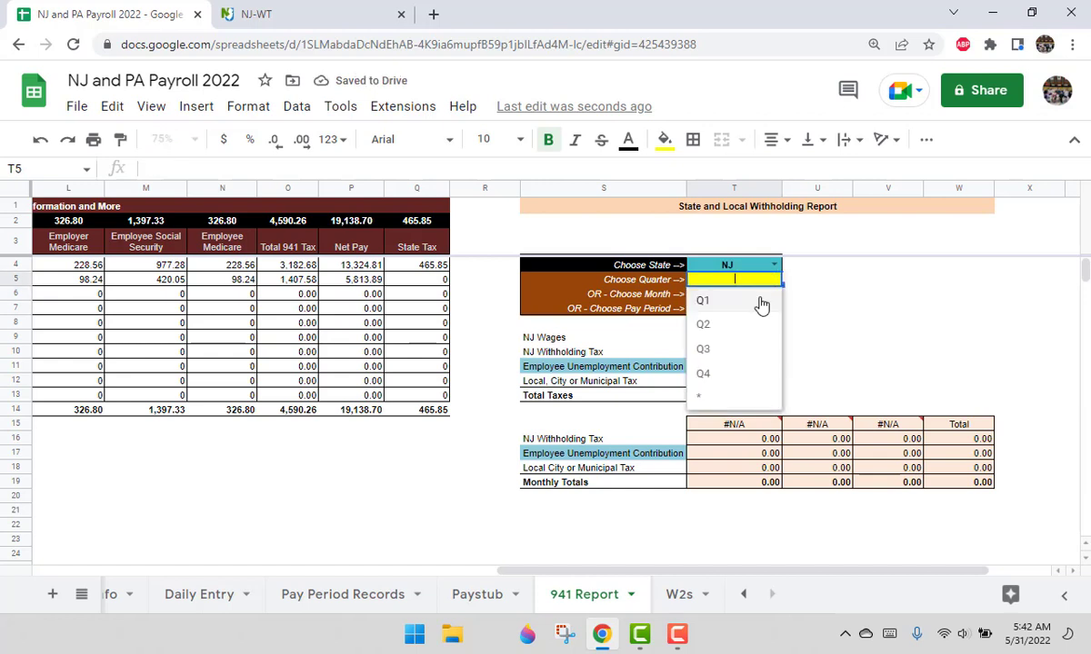
{"action": "left_click", "coordinate": [768, 300]}
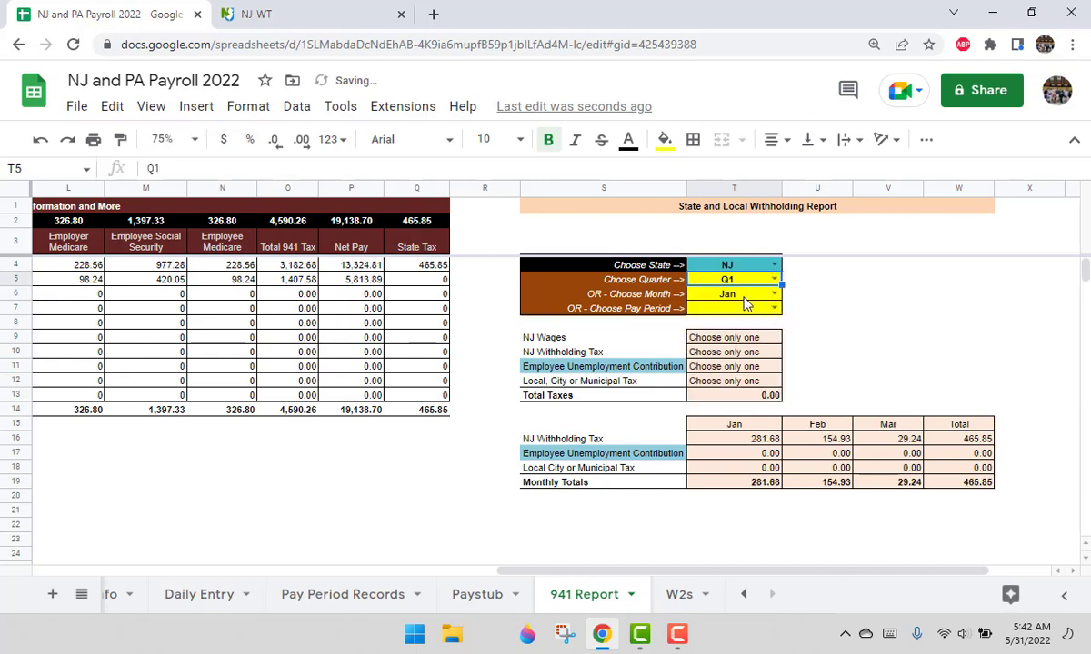
{"action": "left_click", "coordinate": [767, 294]}
{"action": "key", "text": "Delete"}
{"action": "left_click", "coordinate": [811, 312]}
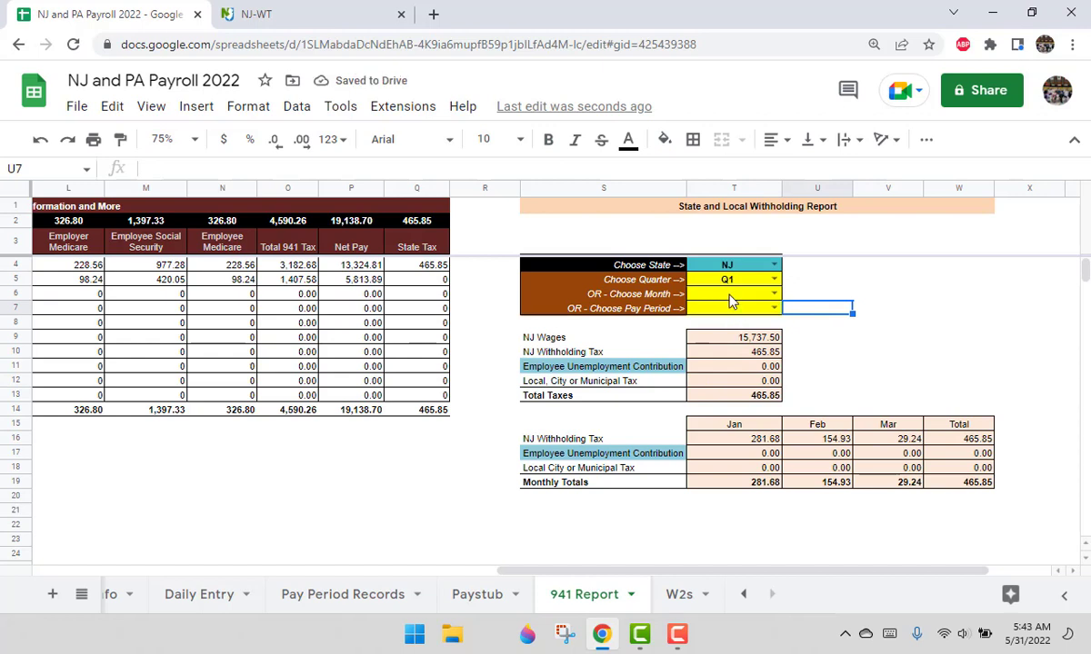
Examine the month and pay period choices in the state withholding report and the matching choices in the Form 941 report.
{"action": "left_click", "coordinate": [571, 294]}
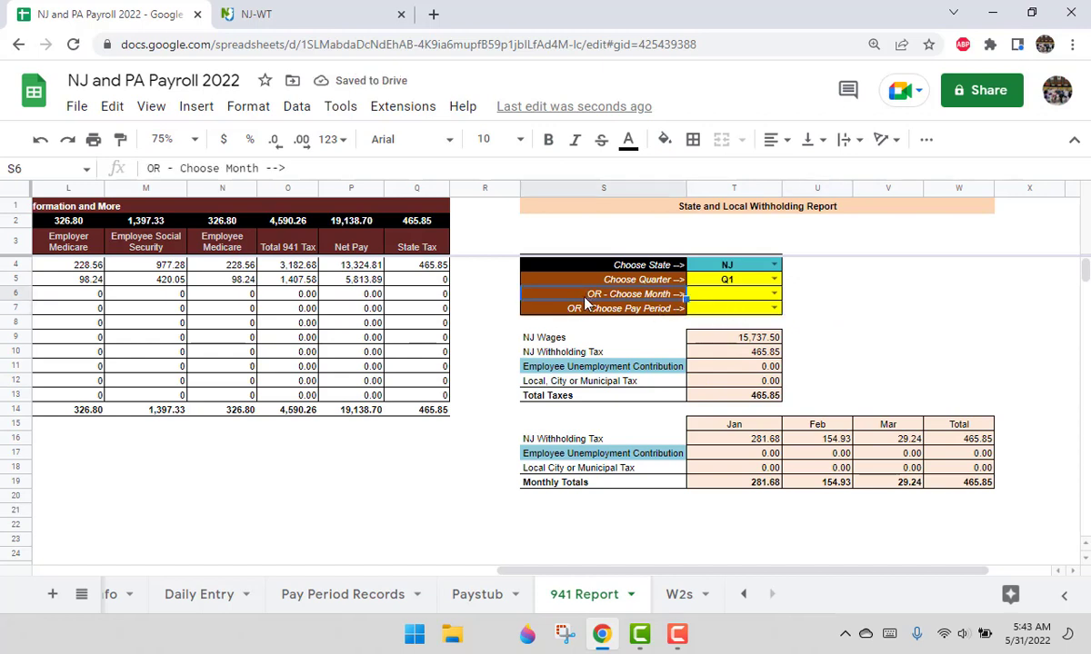
{"action": "left_click", "coordinate": [568, 308]}
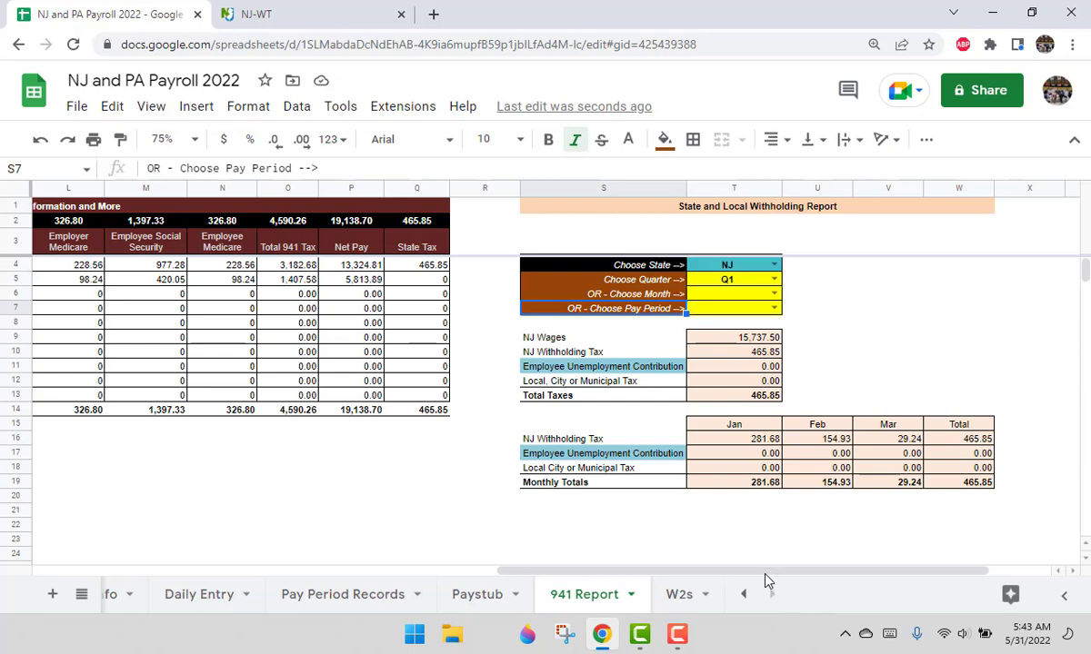
{"action": "left_click_drag", "start_coordinate": [760, 573], "coordinate": [294, 570]}
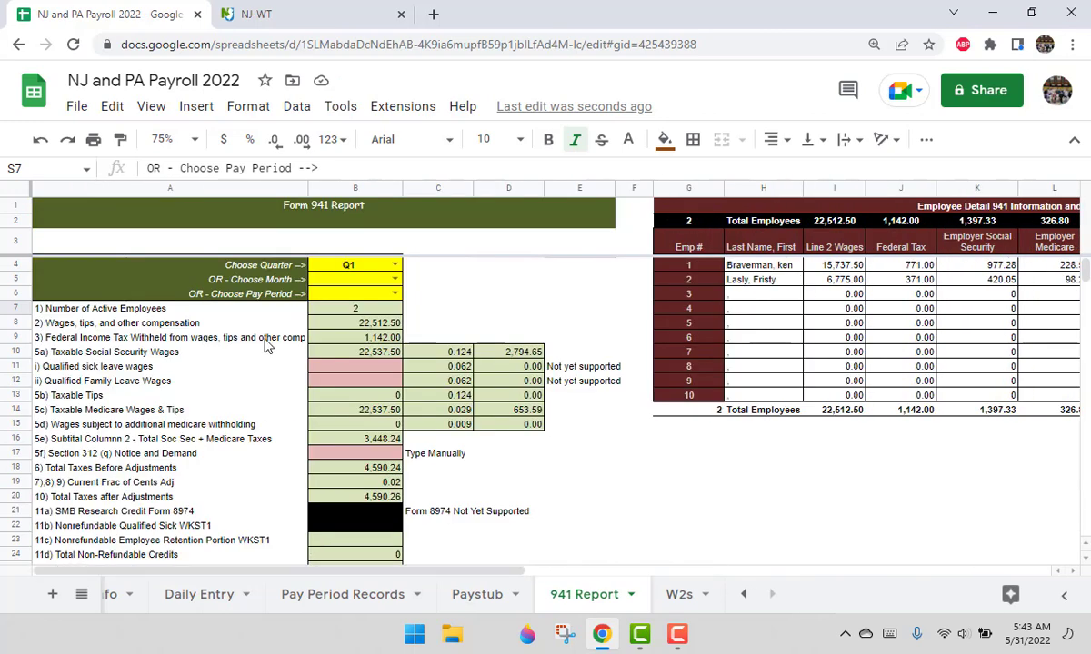
{"action": "left_click", "coordinate": [324, 245]}
{"action": "left_click", "coordinate": [327, 264]}
{"action": "left_click", "coordinate": [273, 279]}
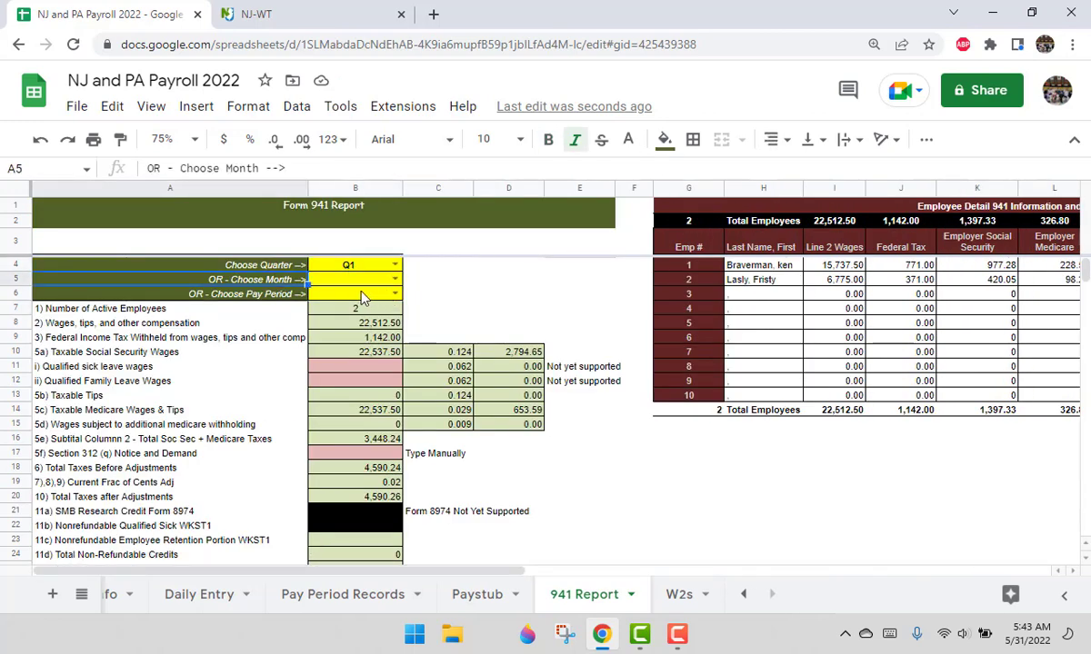
{"action": "left_click", "coordinate": [382, 294]}
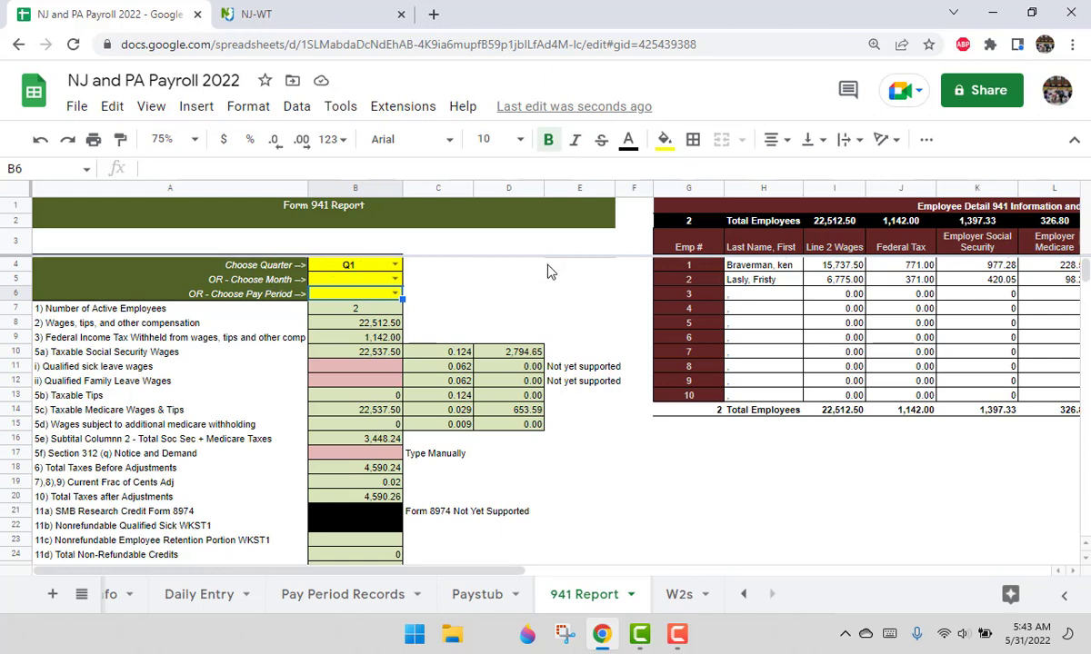
Try the Form 941 report with the month Feb in place of the quarter, and restore the quarter to Q1 with no month.
{"action": "left_click", "coordinate": [353, 267]}
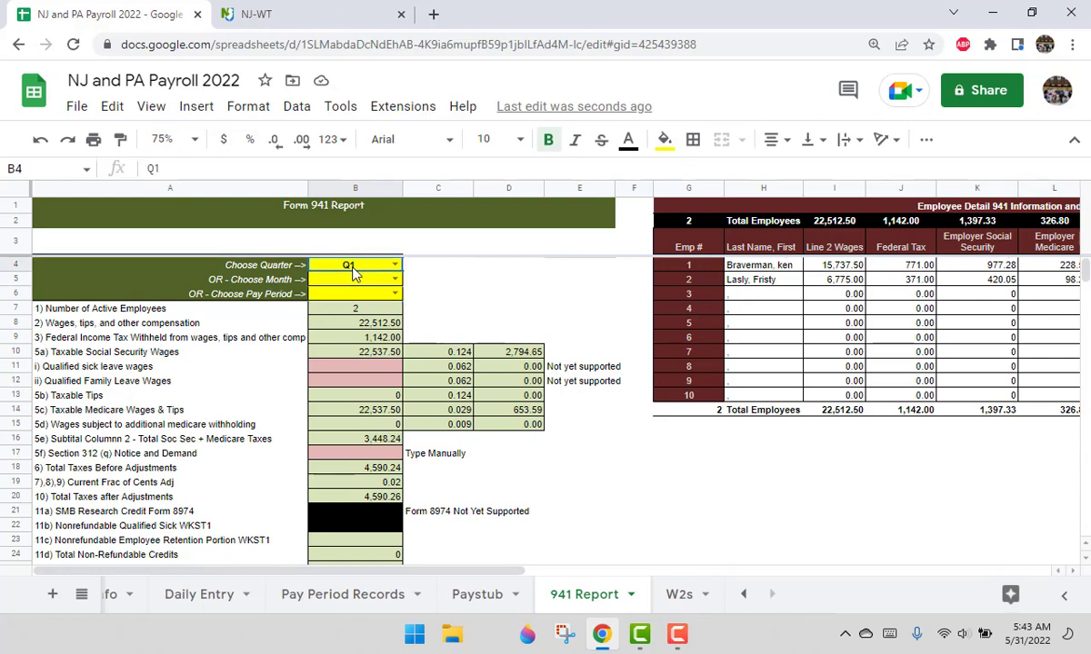
{"action": "key", "text": "Delete"}
{"action": "double_click", "coordinate": [368, 279]}
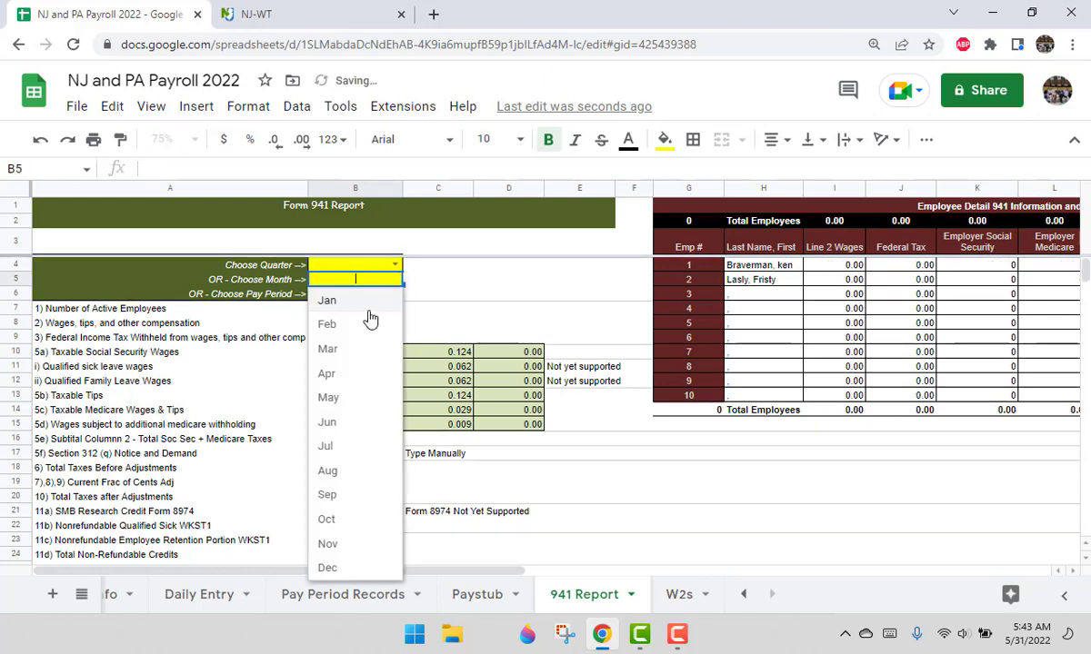
{"action": "left_click", "coordinate": [368, 323]}
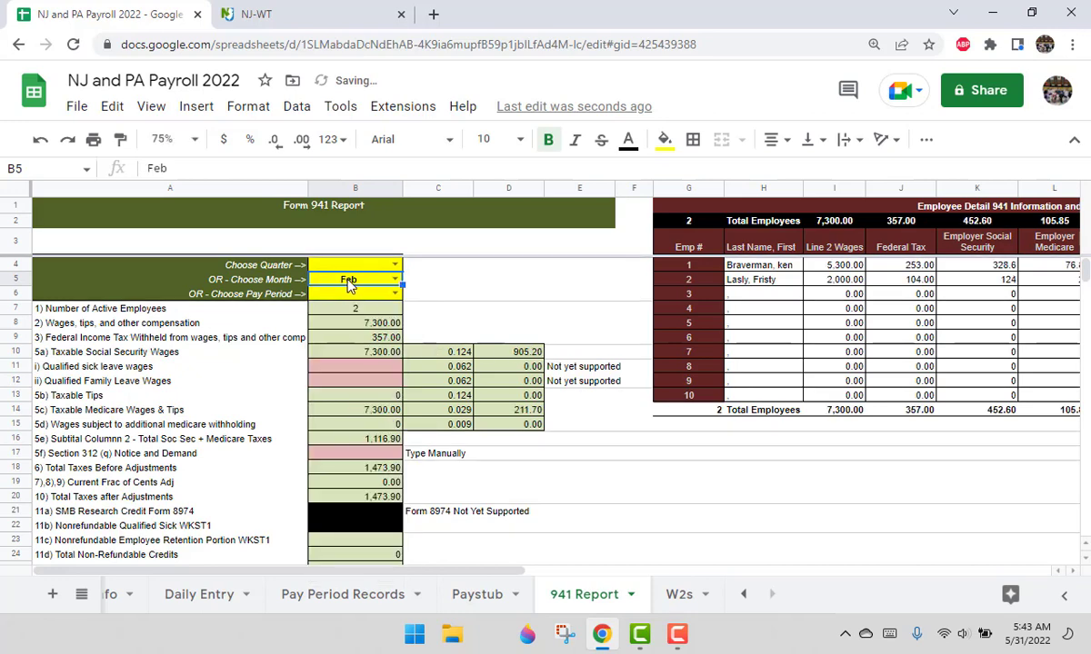
{"action": "left_click", "coordinate": [394, 265]}
{"action": "left_click", "coordinate": [380, 289]}
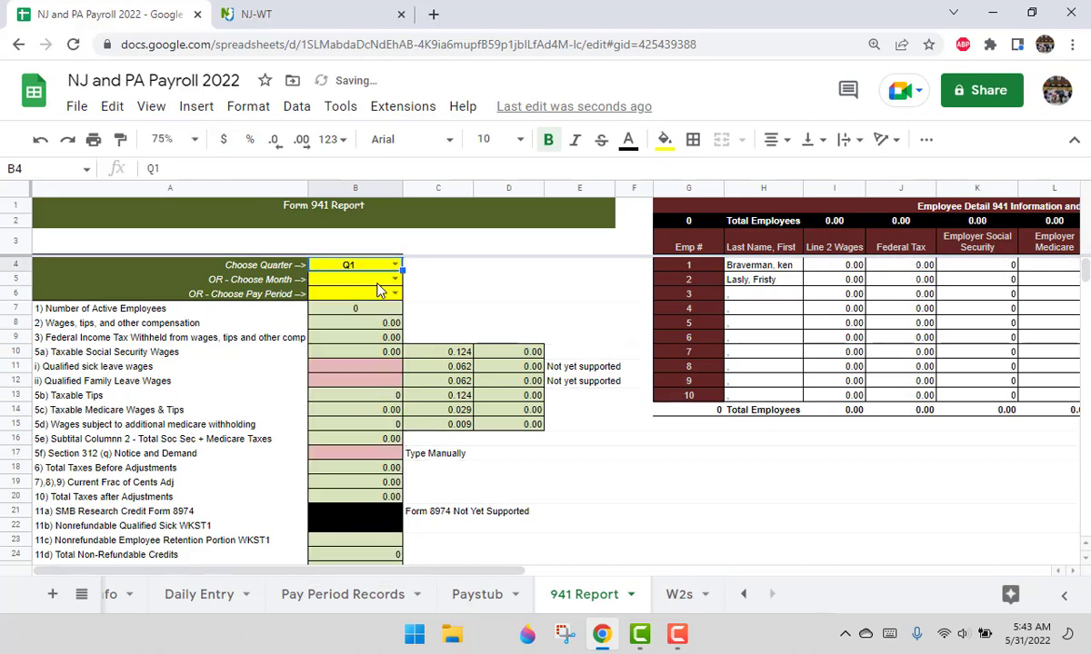
Open the W2s sheet, choose the second listed employee and review the W2 boxes down to the locality code.
{"action": "left_click", "coordinate": [677, 593]}
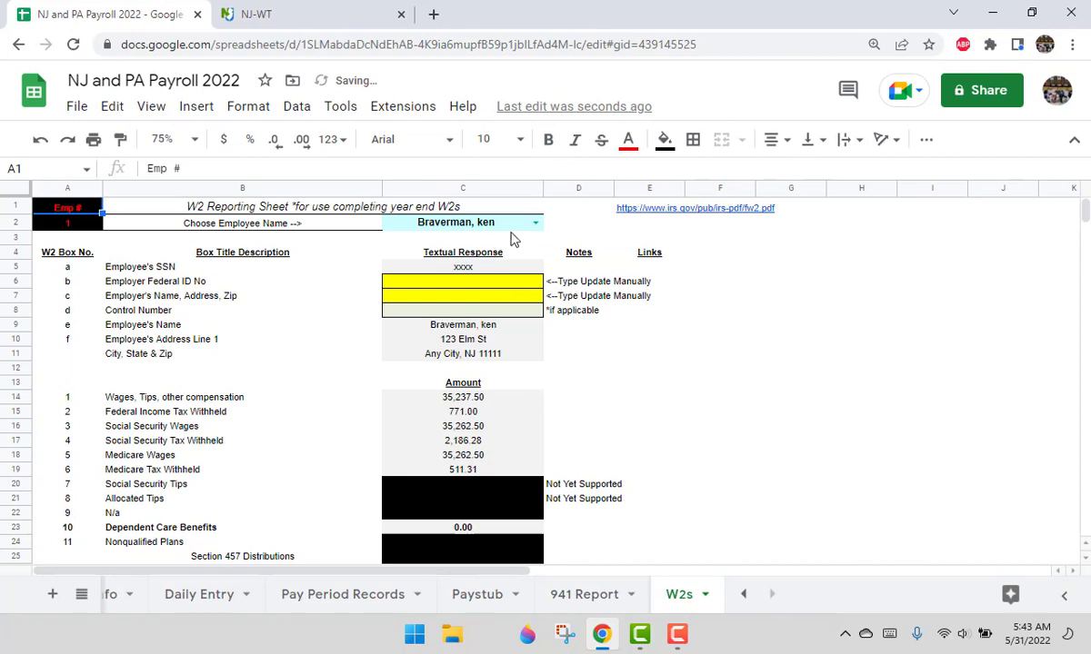
{"action": "left_click", "coordinate": [537, 223]}
{"action": "left_click", "coordinate": [507, 270]}
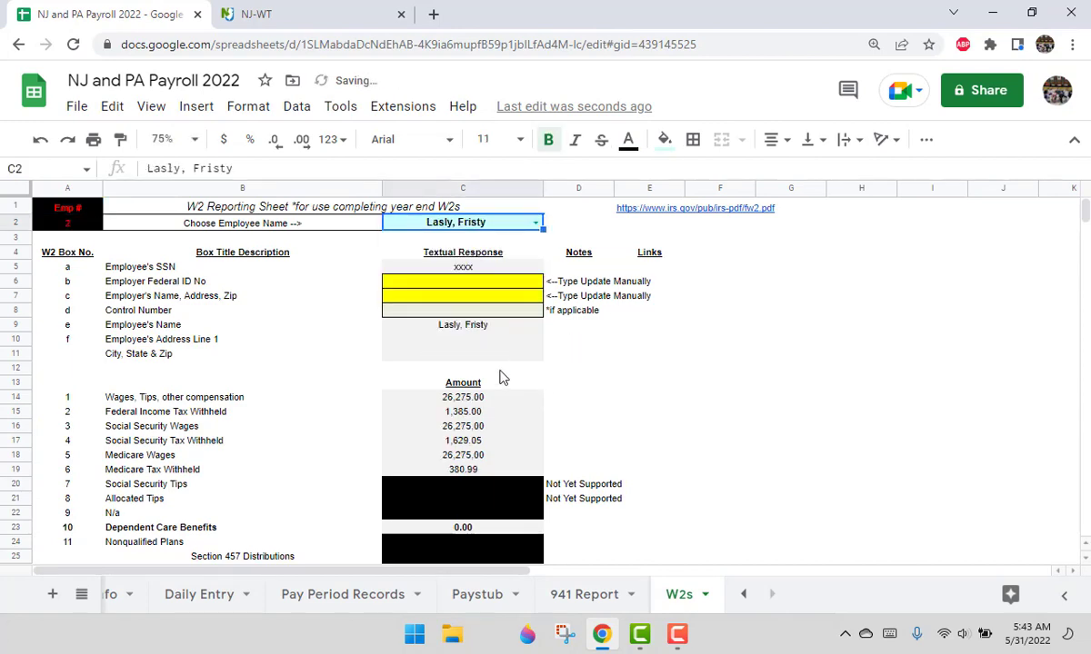
{"action": "scroll", "coordinate": [502, 377], "scroll_direction": "down", "scroll_amount": 6}
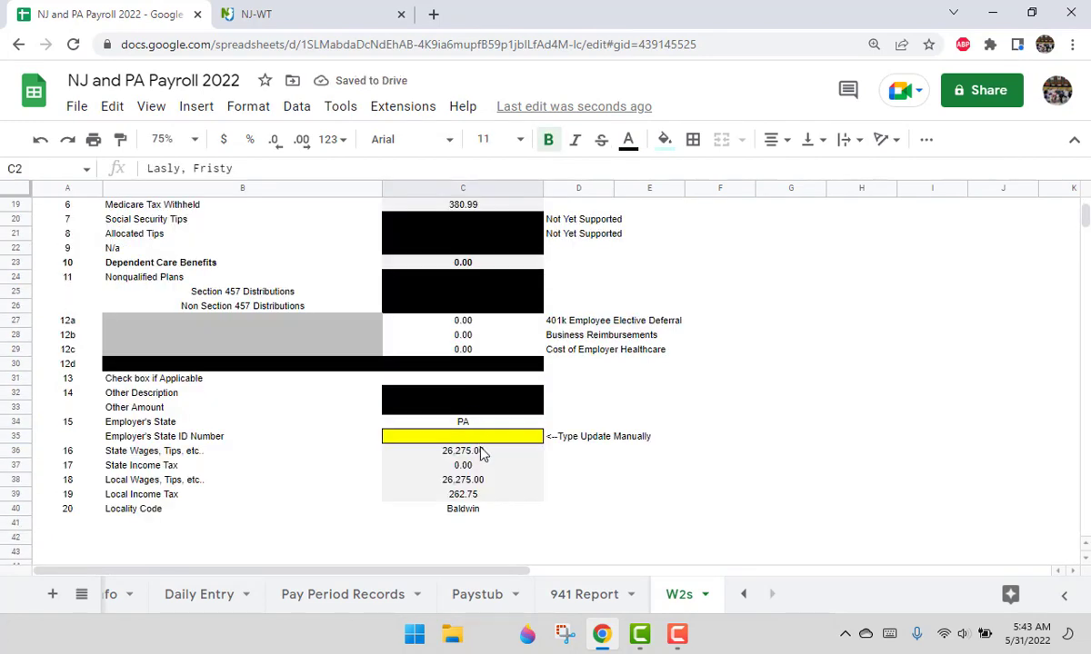
{"action": "scroll", "coordinate": [533, 473], "scroll_direction": "up", "scroll_amount": 6}
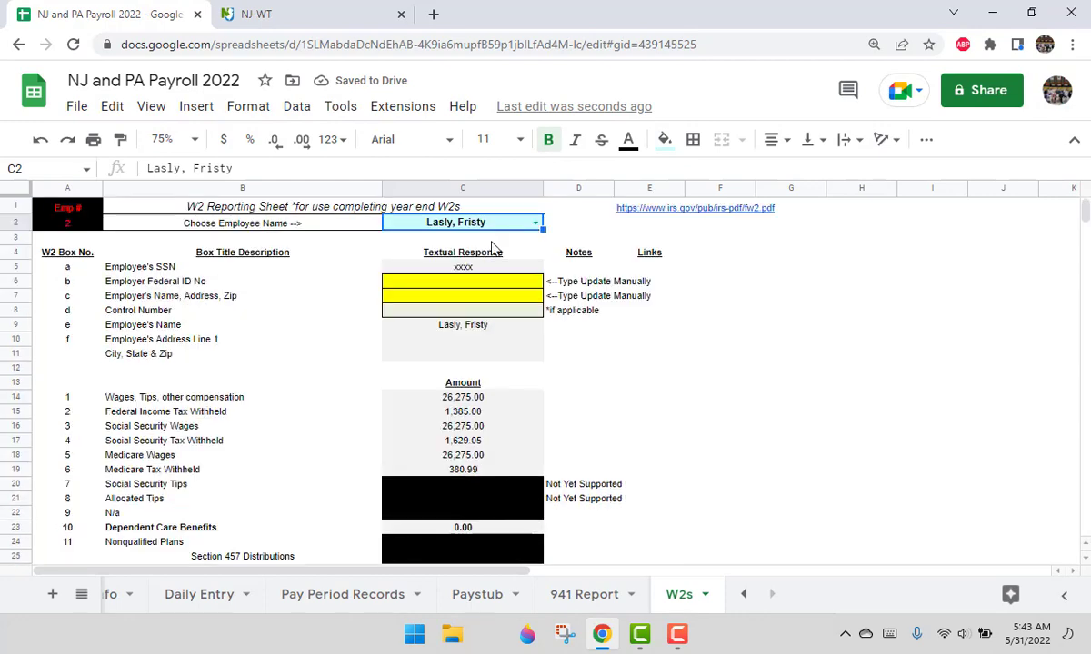
Set the W2 sheet's employee to the first listed name and bring the workbook's first sheet tabs into view.
{"action": "left_click", "coordinate": [535, 226]}
{"action": "left_click", "coordinate": [439, 239]}
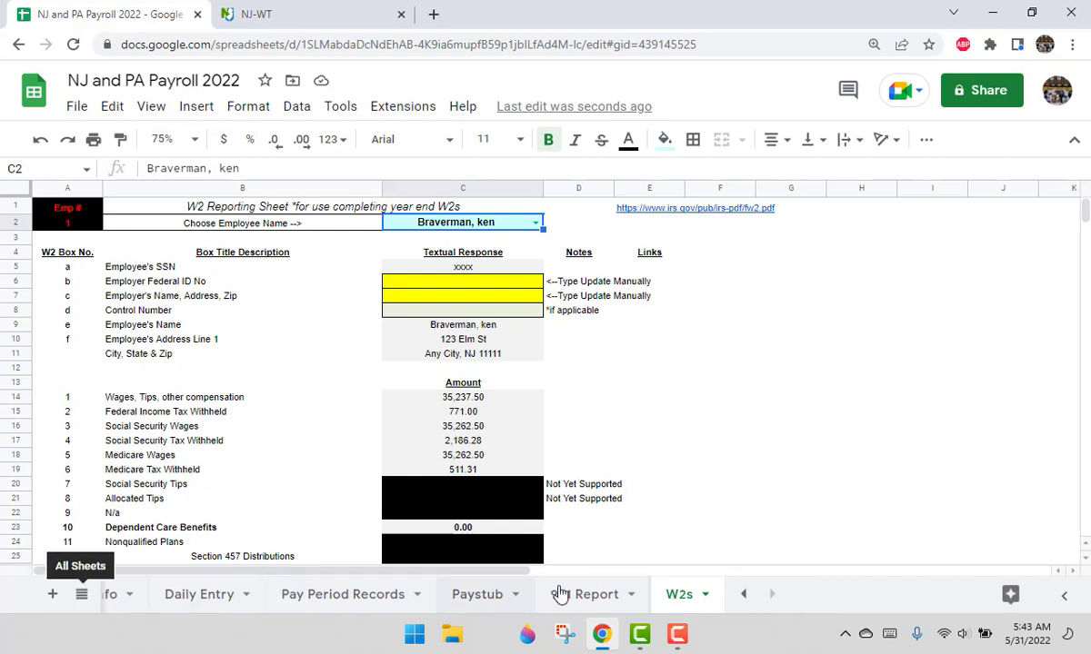
{"action": "left_click", "coordinate": [742, 594]}
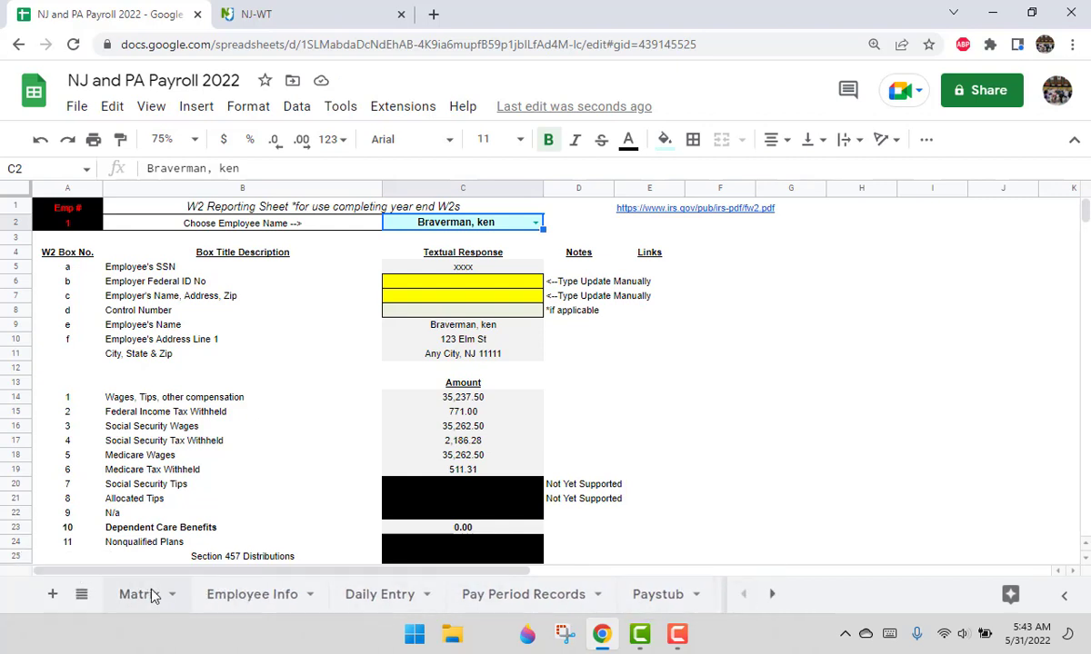